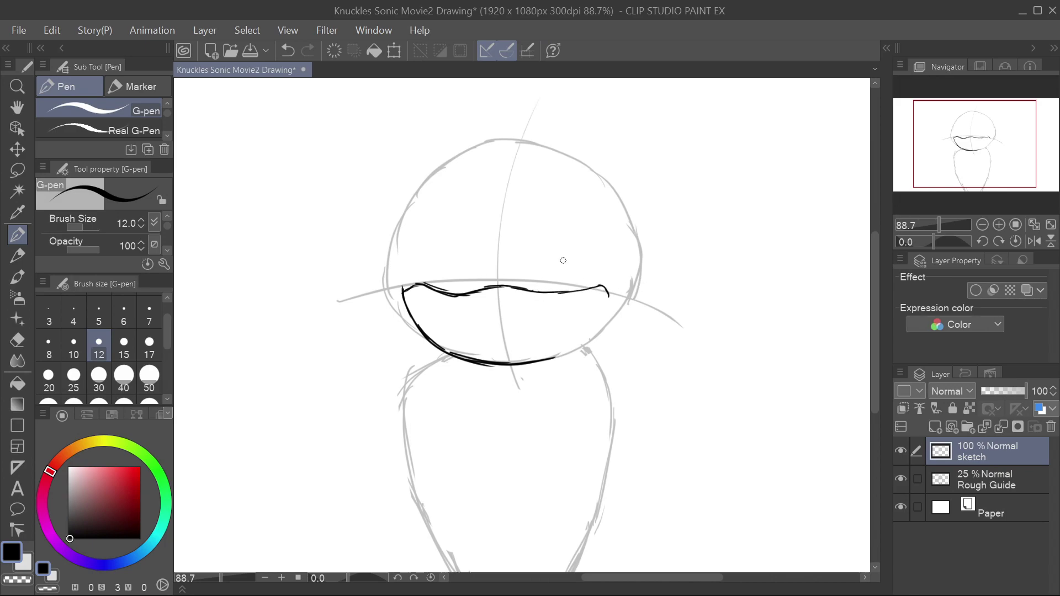
Complete the muzzle's rounded lower outline, carrying it up to the right end of its wavy upper edge
{"action": "mouse_move", "coordinate": [418, 293]}
{"action": "left_mouse_down"}
{"action": "mouse_move", "coordinate": [423, 335]}
{"action": "mouse_move", "coordinate": [459, 358]}
{"action": "left_mouse_up"}
{"action": "mouse_move", "coordinate": [549, 359]}
{"action": "left_mouse_down"}
{"action": "mouse_move", "coordinate": [589, 342]}
{"action": "mouse_move", "coordinate": [609, 296]}
{"action": "left_mouse_up"}
{"action": "mouse_move", "coordinate": [559, 356]}
{"action": "left_mouse_down"}
{"action": "mouse_move", "coordinate": [607, 319]}
{"action": "mouse_move", "coordinate": [604, 290]}
{"action": "left_mouse_up"}
{"action": "mouse_move", "coordinate": [595, 350]}
{"action": "left_mouse_down"}
{"action": "mouse_move", "coordinate": [575, 357]}
{"action": "mouse_move", "coordinate": [587, 352]}
{"action": "left_mouse_up"}
{"action": "mouse_move", "coordinate": [409, 335]}
{"action": "left_mouse_down"}
{"action": "mouse_move", "coordinate": [514, 383]}
{"action": "mouse_move", "coordinate": [427, 337]}
{"action": "left_mouse_up"}
{"action": "left_click_drag", "start_coordinate": [559, 357], "coordinate": [608, 301]}
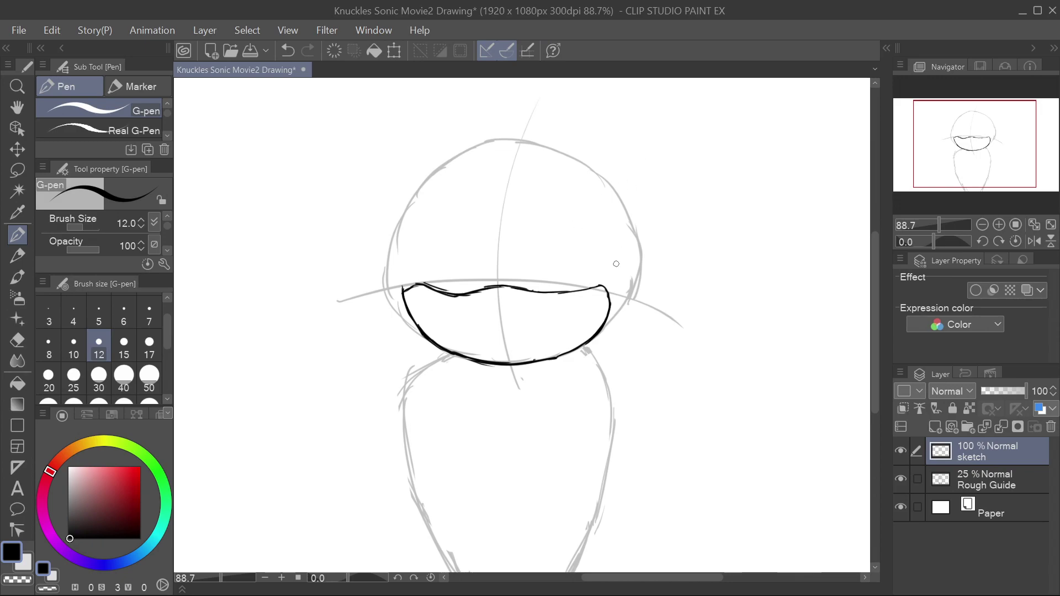
Draw the outlines of two angry, slanted eyes above the muzzle and reshape the muzzle's left edge
{"action": "mouse_move", "coordinate": [518, 288]}
{"action": "left_mouse_down"}
{"action": "mouse_move", "coordinate": [584, 290]}
{"action": "mouse_move", "coordinate": [542, 287]}
{"action": "mouse_move", "coordinate": [577, 287]}
{"action": "left_mouse_up"}
{"action": "left_click_drag", "start_coordinate": [487, 287], "coordinate": [486, 278]}
{"action": "mouse_move", "coordinate": [512, 287]}
{"action": "left_mouse_down"}
{"action": "mouse_move", "coordinate": [493, 271]}
{"action": "mouse_move", "coordinate": [537, 272]}
{"action": "mouse_move", "coordinate": [575, 240]}
{"action": "left_mouse_up"}
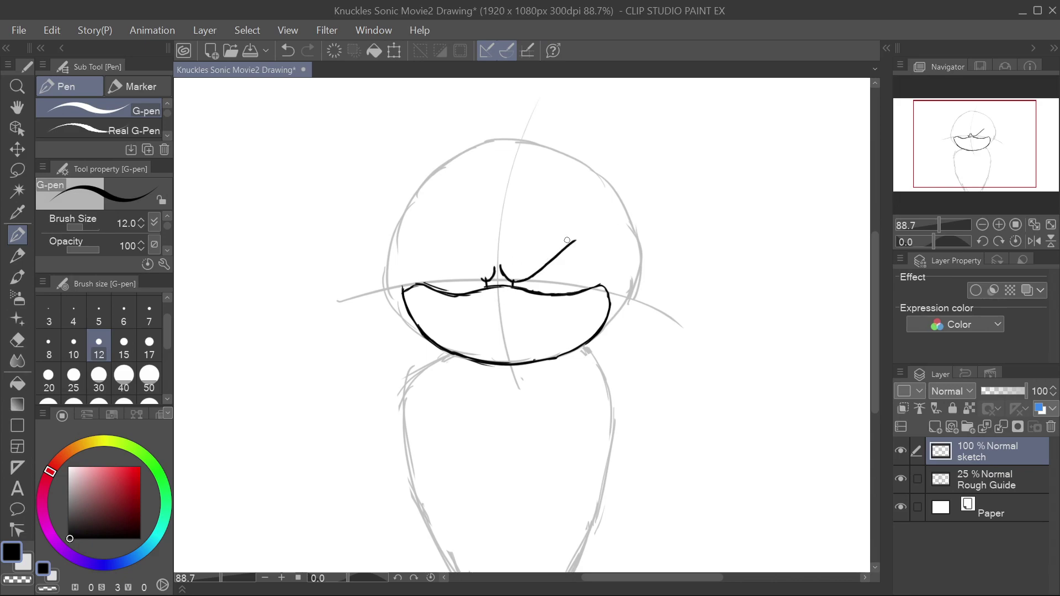
{"action": "mouse_move", "coordinate": [592, 287]}
{"action": "left_mouse_down"}
{"action": "mouse_move", "coordinate": [607, 261]}
{"action": "mouse_move", "coordinate": [574, 240]}
{"action": "left_mouse_up"}
{"action": "mouse_move", "coordinate": [484, 279]}
{"action": "left_mouse_down"}
{"action": "mouse_move", "coordinate": [423, 243]}
{"action": "mouse_move", "coordinate": [431, 294]}
{"action": "mouse_move", "coordinate": [417, 333]}
{"action": "left_mouse_up"}
{"action": "mouse_move", "coordinate": [422, 284]}
{"action": "left_mouse_down"}
{"action": "mouse_move", "coordinate": [420, 325]}
{"action": "mouse_move", "coordinate": [445, 349]}
{"action": "left_mouse_up"}
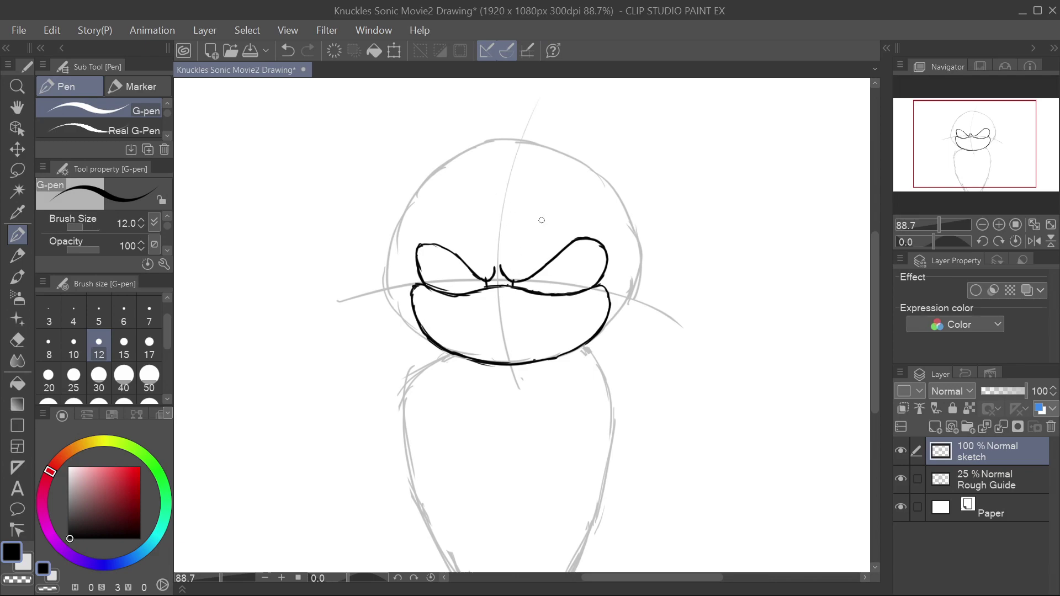
Draw the small filled oval nose and a narrow iris in each eye
{"action": "mouse_move", "coordinate": [506, 302]}
{"action": "left_mouse_down"}
{"action": "mouse_move", "coordinate": [487, 307]}
{"action": "mouse_move", "coordinate": [499, 316]}
{"action": "mouse_move", "coordinate": [542, 269]}
{"action": "mouse_move", "coordinate": [555, 279]}
{"action": "mouse_move", "coordinate": [556, 258]}
{"action": "left_mouse_up"}
{"action": "mouse_move", "coordinate": [462, 283]}
{"action": "left_mouse_down"}
{"action": "mouse_move", "coordinate": [457, 267]}
{"action": "mouse_move", "coordinate": [471, 278]}
{"action": "mouse_move", "coordinate": [458, 257]}
{"action": "mouse_move", "coordinate": [469, 270]}
{"action": "left_mouse_up"}
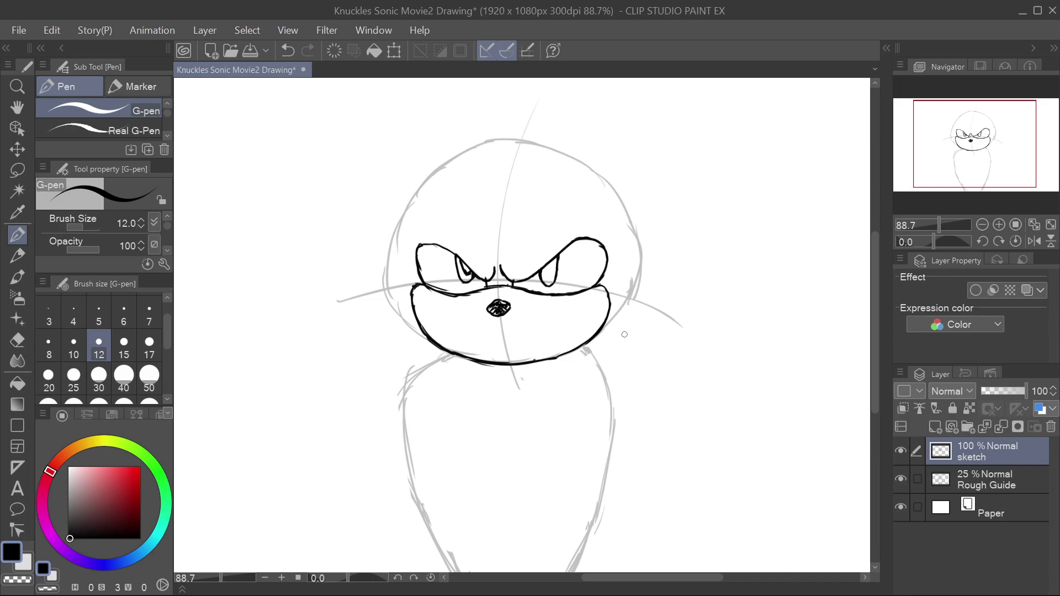
Lasso the iris of the left eye and adjust it with a Scale/Rotate transform
{"action": "key", "text": "m"}
{"action": "mouse_move", "coordinate": [473, 271]}
{"action": "left_mouse_down"}
{"action": "mouse_move", "coordinate": [479, 289]}
{"action": "mouse_move", "coordinate": [462, 292]}
{"action": "left_mouse_up"}
{"action": "key", "text": "ctrl+t"}
{"action": "mouse_move", "coordinate": [463, 255]}
{"action": "left_mouse_down"}
{"action": "mouse_move", "coordinate": [534, 287]}
{"action": "mouse_move", "coordinate": [568, 287]}
{"action": "mouse_move", "coordinate": [548, 267]}
{"action": "left_mouse_up"}
{"action": "key", "text": "Return"}
{"action": "key", "text": "p"}
Draw a slanted frowning mouth below the nose and retouch the muzzle's lower right outline
{"action": "key", "text": "ctrl+z"}
{"action": "key", "text": "ctrl+z"}
{"action": "mouse_move", "coordinate": [542, 329]}
{"action": "left_mouse_down"}
{"action": "mouse_move", "coordinate": [474, 341]}
{"action": "mouse_move", "coordinate": [508, 340]}
{"action": "left_mouse_up"}
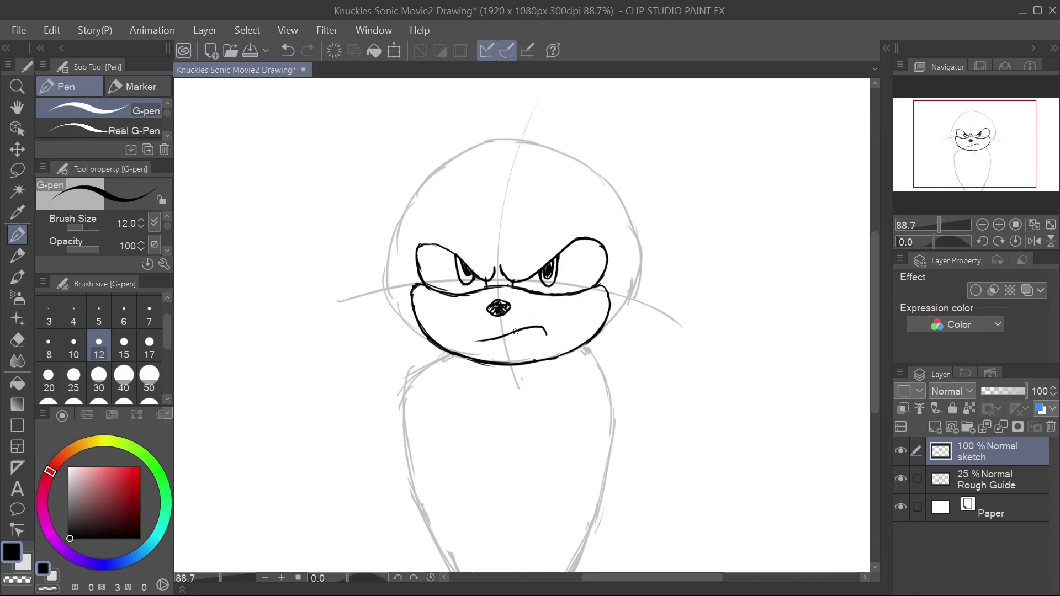
{"action": "left_click_drag", "start_coordinate": [543, 330], "coordinate": [501, 336]}
{"action": "key", "text": "ctrl+z"}
{"action": "mouse_move", "coordinate": [534, 361]}
{"action": "left_mouse_down"}
{"action": "mouse_move", "coordinate": [578, 341]}
{"action": "mouse_move", "coordinate": [610, 298]}
{"action": "left_mouse_up"}
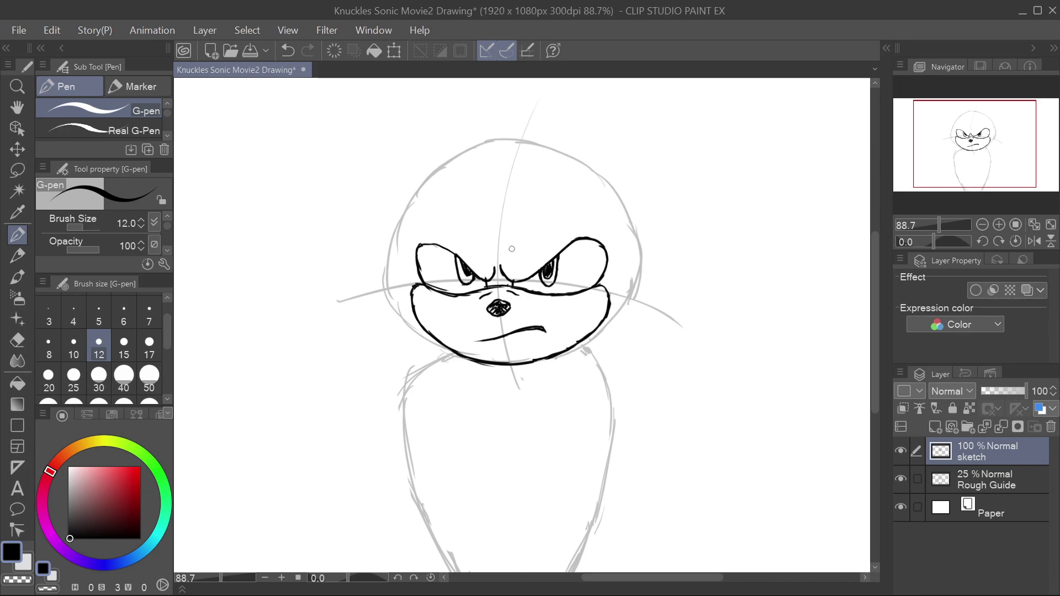
Draw the slanted brow lines above the eyes and the head's outline over the top and down the left side
{"action": "left_click_drag", "start_coordinate": [512, 256], "coordinate": [548, 223]}
{"action": "mouse_move", "coordinate": [485, 253]}
{"action": "left_mouse_down"}
{"action": "mouse_move", "coordinate": [466, 227]}
{"action": "mouse_move", "coordinate": [482, 246]}
{"action": "left_mouse_up"}
{"action": "left_click_drag", "start_coordinate": [424, 176], "coordinate": [382, 262]}
{"action": "mouse_move", "coordinate": [424, 177]}
{"action": "left_mouse_down"}
{"action": "mouse_move", "coordinate": [384, 335]}
{"action": "mouse_move", "coordinate": [387, 383]}
{"action": "left_mouse_up"}
{"action": "mouse_move", "coordinate": [408, 186]}
{"action": "left_mouse_down"}
{"action": "mouse_move", "coordinate": [518, 144]}
{"action": "mouse_move", "coordinate": [590, 164]}
{"action": "mouse_move", "coordinate": [624, 192]}
{"action": "left_mouse_up"}
{"action": "left_click_drag", "start_coordinate": [413, 182], "coordinate": [497, 147]}
Draw the right side of the head with the long lines of the hanging right quill
{"action": "mouse_move", "coordinate": [566, 153]}
{"action": "left_mouse_down"}
{"action": "mouse_move", "coordinate": [629, 192]}
{"action": "mouse_move", "coordinate": [662, 272]}
{"action": "left_mouse_up"}
{"action": "mouse_move", "coordinate": [630, 212]}
{"action": "left_mouse_down"}
{"action": "mouse_move", "coordinate": [648, 276]}
{"action": "mouse_move", "coordinate": [608, 318]}
{"action": "left_mouse_up"}
{"action": "left_click_drag", "start_coordinate": [617, 263], "coordinate": [607, 358]}
{"action": "left_click_drag", "start_coordinate": [609, 316], "coordinate": [606, 369]}
{"action": "left_click_drag", "start_coordinate": [632, 210], "coordinate": [651, 271]}
{"action": "mouse_move", "coordinate": [639, 228]}
{"action": "left_mouse_down"}
{"action": "mouse_move", "coordinate": [650, 293]}
{"action": "mouse_move", "coordinate": [641, 289]}
{"action": "left_mouse_up"}
{"action": "mouse_move", "coordinate": [630, 208]}
{"action": "left_mouse_down"}
{"action": "mouse_move", "coordinate": [654, 277]}
{"action": "mouse_move", "coordinate": [653, 357]}
{"action": "left_mouse_up"}
{"action": "left_click_drag", "start_coordinate": [658, 280], "coordinate": [653, 351]}
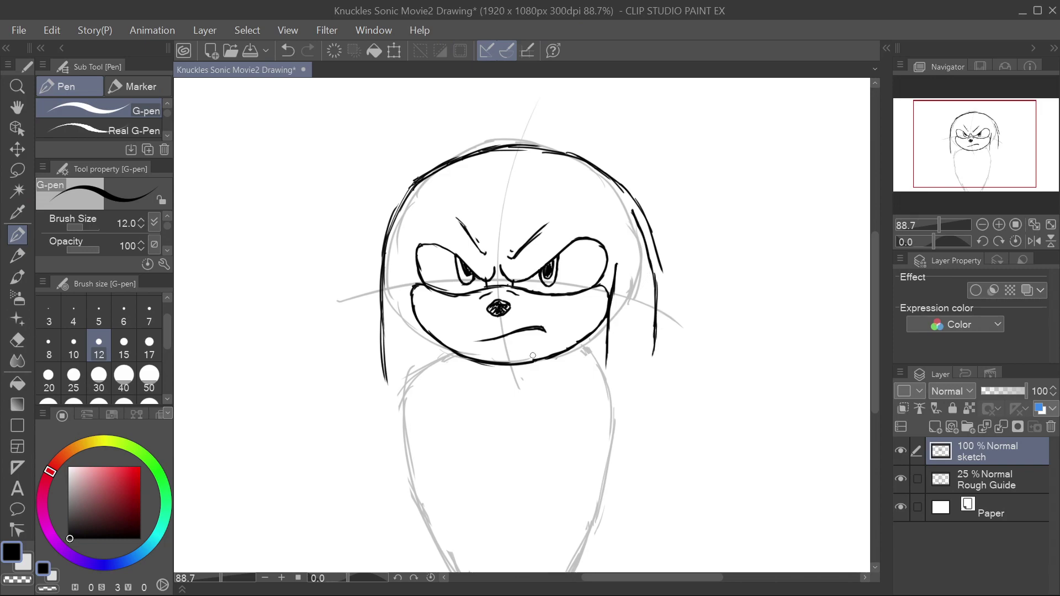
Redraw the hanging left quill with its inner line and extend the brow lines into arcs over both eyes
{"action": "mouse_move", "coordinate": [383, 309]}
{"action": "left_mouse_down"}
{"action": "mouse_move", "coordinate": [388, 225]}
{"action": "mouse_move", "coordinate": [386, 383]}
{"action": "left_mouse_up"}
{"action": "left_click_drag", "start_coordinate": [415, 286], "coordinate": [411, 268]}
{"action": "left_click_drag", "start_coordinate": [413, 285], "coordinate": [410, 268]}
{"action": "mouse_move", "coordinate": [421, 350]}
{"action": "left_mouse_down"}
{"action": "mouse_move", "coordinate": [418, 330]}
{"action": "mouse_move", "coordinate": [422, 369]}
{"action": "mouse_move", "coordinate": [375, 314]}
{"action": "mouse_move", "coordinate": [382, 225]}
{"action": "mouse_move", "coordinate": [426, 169]}
{"action": "mouse_move", "coordinate": [402, 210]}
{"action": "mouse_move", "coordinate": [416, 164]}
{"action": "left_mouse_up"}
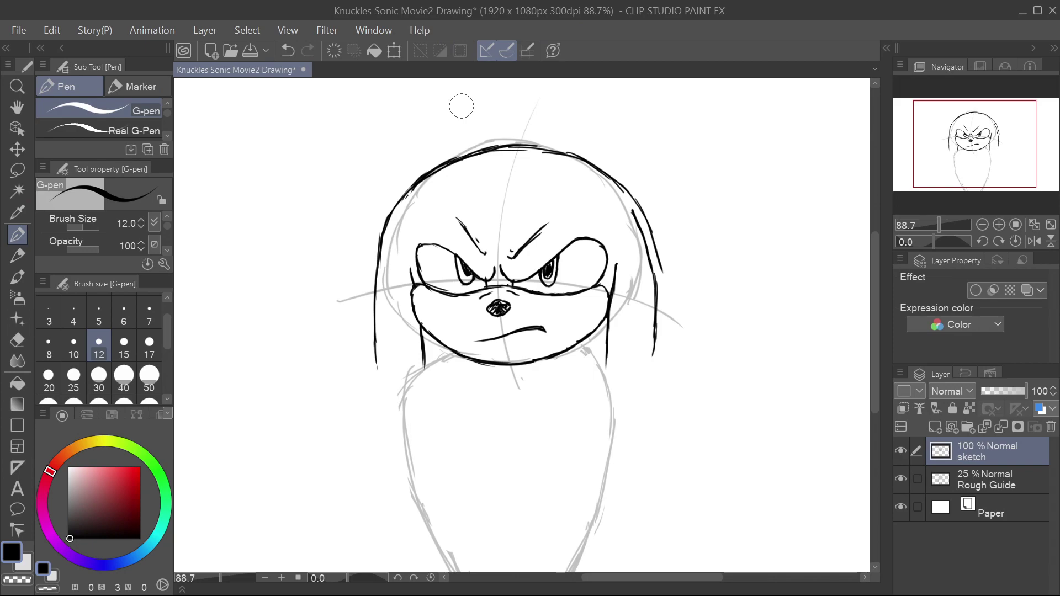
{"action": "mouse_move", "coordinate": [546, 220]}
{"action": "left_mouse_down"}
{"action": "mouse_move", "coordinate": [569, 209]}
{"action": "mouse_move", "coordinate": [612, 228]}
{"action": "mouse_move", "coordinate": [557, 219]}
{"action": "left_mouse_up"}
{"action": "left_click_drag", "start_coordinate": [464, 225], "coordinate": [409, 222]}
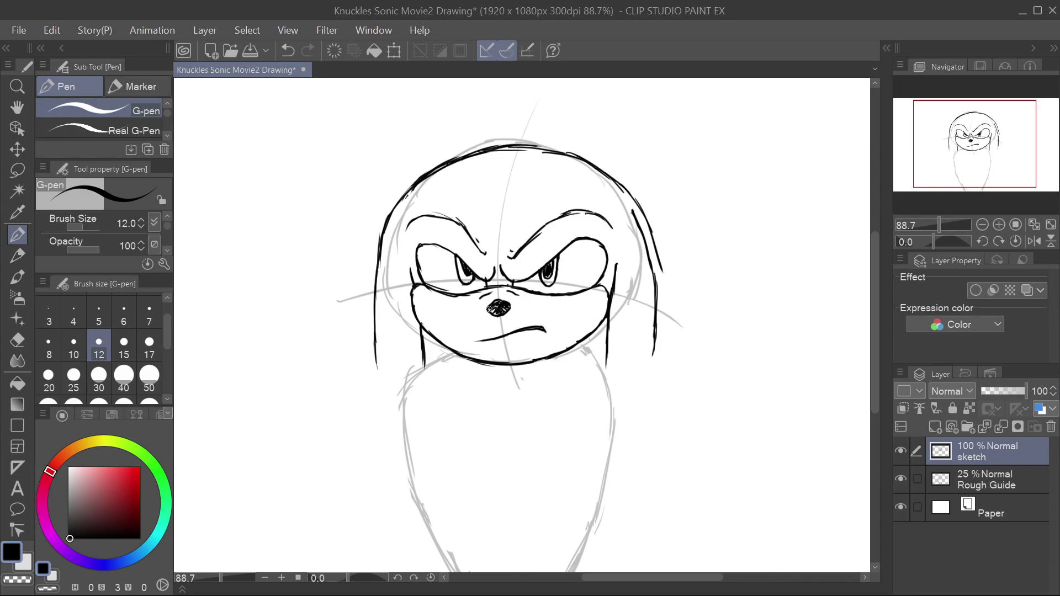
{"action": "mouse_move", "coordinate": [647, 288]}
{"action": "left_mouse_down"}
{"action": "mouse_move", "coordinate": [639, 206]}
{"action": "mouse_move", "coordinate": [655, 294]}
{"action": "left_mouse_up"}
Lasso the top curve of the head, raise and widen it slightly with a Scale/Rotate transform, and deselect
{"action": "key", "text": "m"}
{"action": "left_click_drag", "start_coordinate": [418, 190], "coordinate": [412, 182]}
{"action": "key", "text": "ctrl+t"}
{"action": "left_click_drag", "start_coordinate": [532, 113], "coordinate": [535, 96]}
{"action": "left_click_drag", "start_coordinate": [668, 152], "coordinate": [682, 150]}
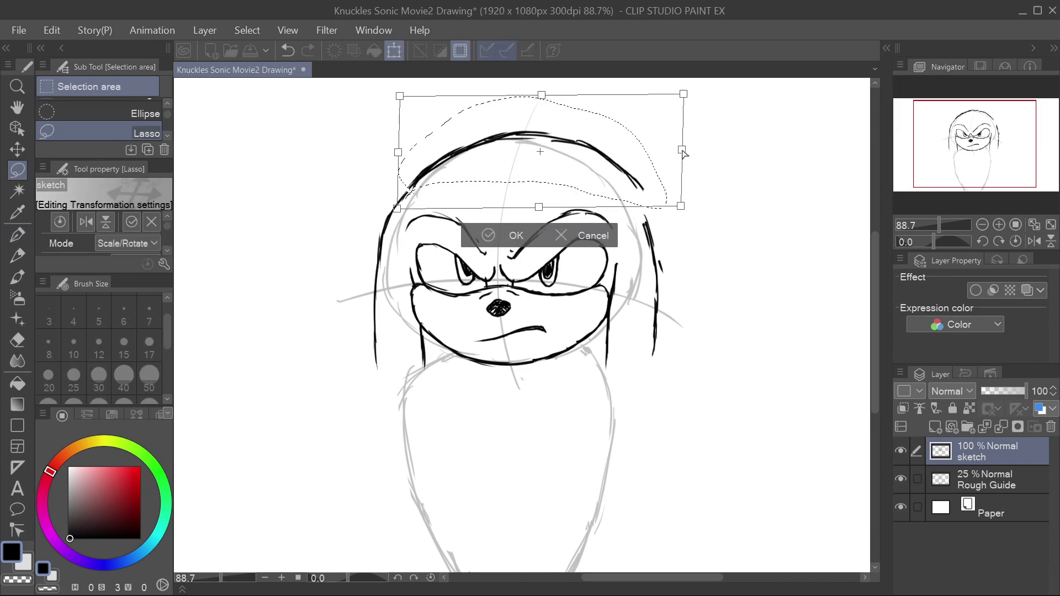
{"action": "key", "text": "Return"}
{"action": "key", "text": "ctrl+d"}
{"action": "key", "text": "p"}
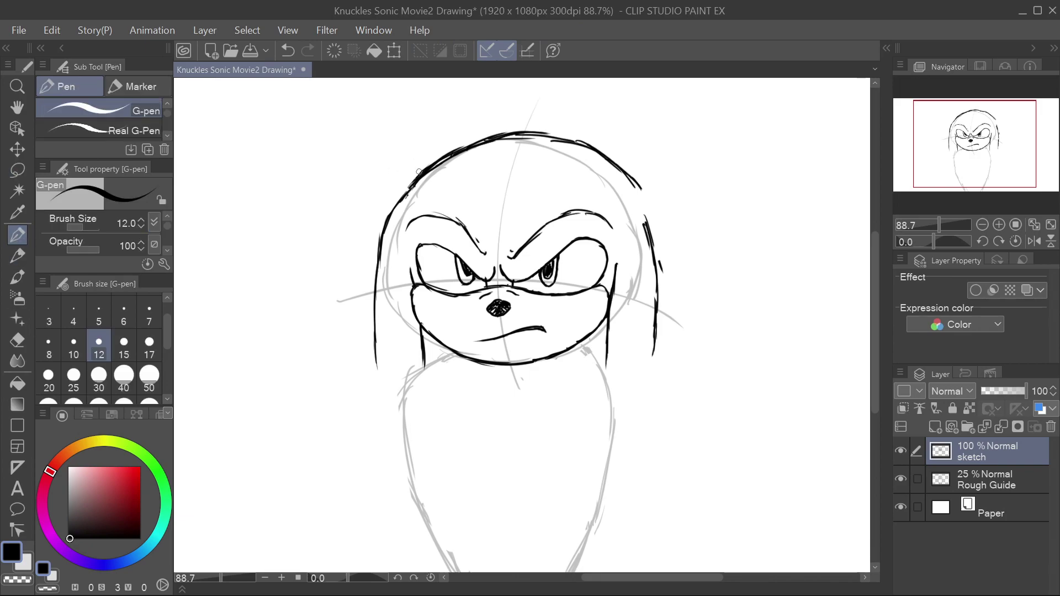
Extend the head outline down the right side as the outer quill line, and check the sketch with the Rough Guide layer hidden
{"action": "left_click_drag", "start_coordinate": [640, 211], "coordinate": [652, 244]}
{"action": "left_click_drag", "start_coordinate": [643, 216], "coordinate": [654, 259]}
{"action": "left_click_drag", "start_coordinate": [640, 187], "coordinate": [669, 266]}
{"action": "left_click_drag", "start_coordinate": [655, 213], "coordinate": [678, 307]}
{"action": "left_click_drag", "start_coordinate": [672, 264], "coordinate": [678, 359]}
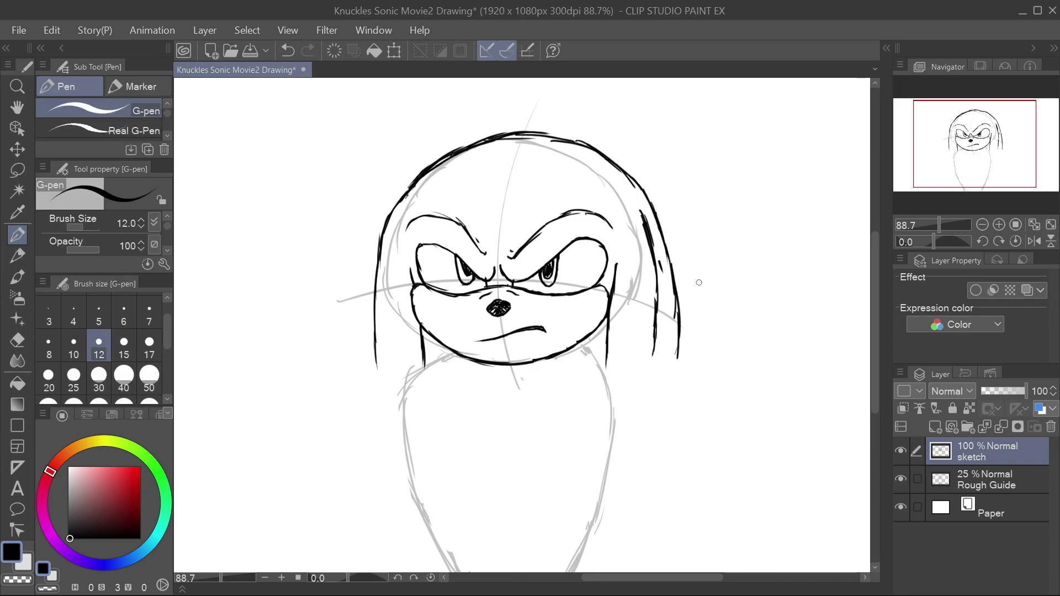
{"action": "left_click", "coordinate": [901, 478]}
{"action": "left_click", "coordinate": [900, 476]}
Draw short shoulder lines under the muzzle and a large rounded shape for the right fist
{"action": "left_click_drag", "start_coordinate": [874, 274], "coordinate": [873, 290]}
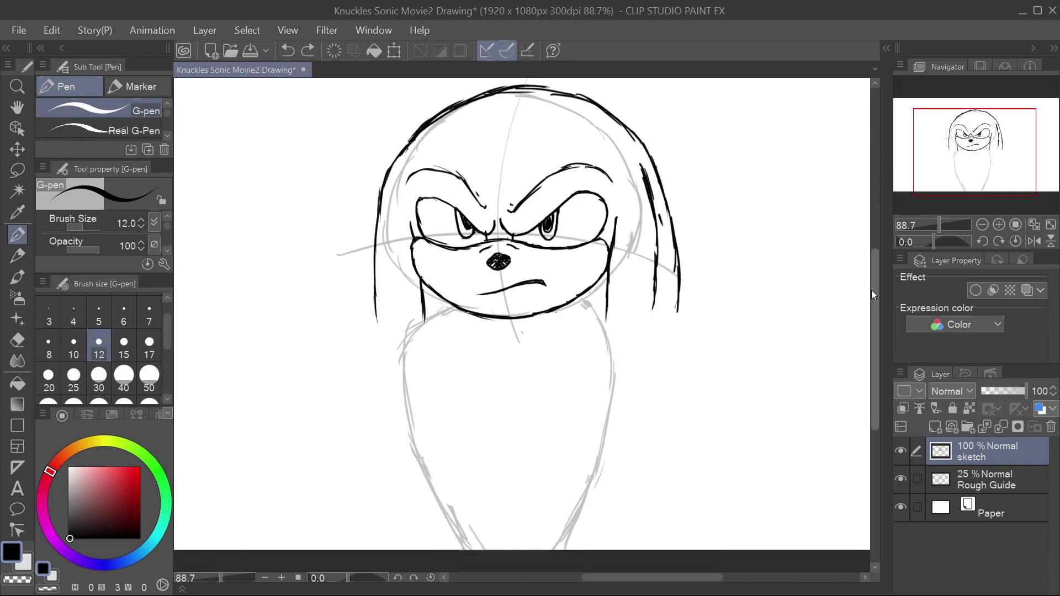
{"action": "left_click_drag", "start_coordinate": [414, 319], "coordinate": [463, 310]}
{"action": "left_click_drag", "start_coordinate": [571, 302], "coordinate": [608, 310]}
{"action": "mouse_move", "coordinate": [683, 307]}
{"action": "left_mouse_down"}
{"action": "mouse_move", "coordinate": [562, 375]}
{"action": "mouse_move", "coordinate": [643, 448]}
{"action": "mouse_move", "coordinate": [702, 341]}
{"action": "left_mouse_up"}
{"action": "mouse_move", "coordinate": [602, 445]}
{"action": "left_mouse_down"}
{"action": "mouse_move", "coordinate": [651, 446]}
{"action": "mouse_move", "coordinate": [712, 376]}
{"action": "mouse_move", "coordinate": [685, 316]}
{"action": "left_mouse_up"}
Extend the left quill's inner line and draw a large rounded shape for the left fist below it
{"action": "mouse_move", "coordinate": [423, 333]}
{"action": "left_mouse_down"}
{"action": "mouse_move", "coordinate": [423, 319]}
{"action": "mouse_move", "coordinate": [420, 379]}
{"action": "left_mouse_up"}
{"action": "mouse_move", "coordinate": [373, 307]}
{"action": "left_mouse_down"}
{"action": "mouse_move", "coordinate": [378, 324]}
{"action": "mouse_move", "coordinate": [305, 389]}
{"action": "left_mouse_up"}
{"action": "left_click_drag", "start_coordinate": [313, 373], "coordinate": [306, 456]}
{"action": "mouse_move", "coordinate": [376, 326]}
{"action": "left_mouse_down"}
{"action": "mouse_move", "coordinate": [404, 322]}
{"action": "mouse_move", "coordinate": [422, 365]}
{"action": "mouse_move", "coordinate": [436, 436]}
{"action": "mouse_move", "coordinate": [423, 453]}
{"action": "left_mouse_up"}
{"action": "left_click_drag", "start_coordinate": [437, 441], "coordinate": [389, 472]}
{"action": "left_click_drag", "start_coordinate": [298, 393], "coordinate": [342, 471]}
{"action": "left_click_drag", "start_coordinate": [314, 451], "coordinate": [396, 470]}
{"action": "left_click_drag", "start_coordinate": [319, 365], "coordinate": [298, 412]}
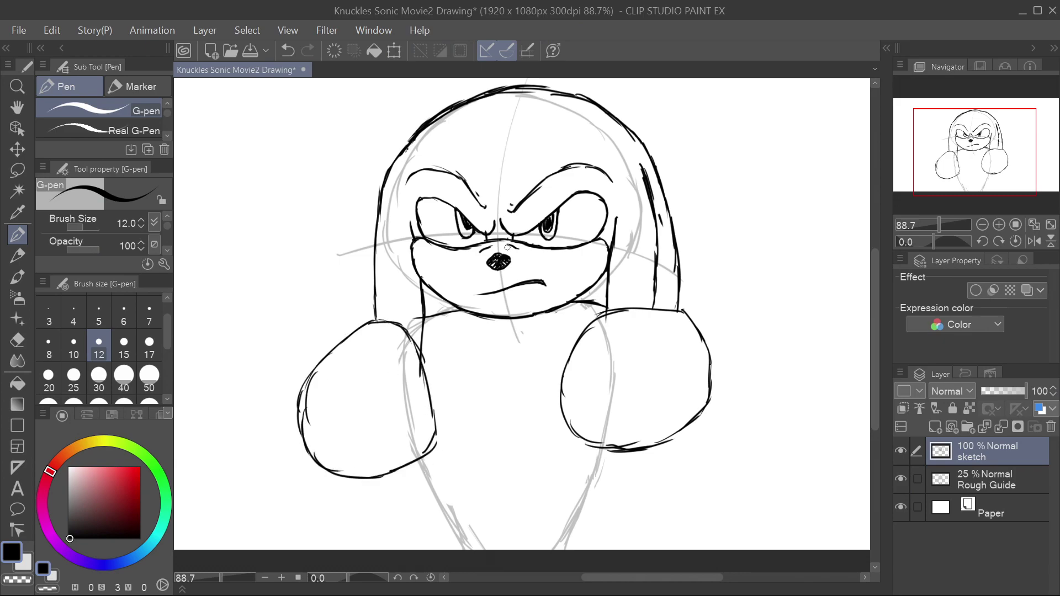
Draw both sides of the torso tapering to the waist, from the left quill and from beneath the right fist
{"action": "left_click_drag", "start_coordinate": [422, 341], "coordinate": [440, 413]}
{"action": "left_click_drag", "start_coordinate": [430, 368], "coordinate": [452, 468]}
{"action": "left_click_drag", "start_coordinate": [438, 423], "coordinate": [452, 466]}
{"action": "left_click_drag", "start_coordinate": [436, 408], "coordinate": [461, 462]}
{"action": "left_click_drag", "start_coordinate": [443, 425], "coordinate": [468, 484]}
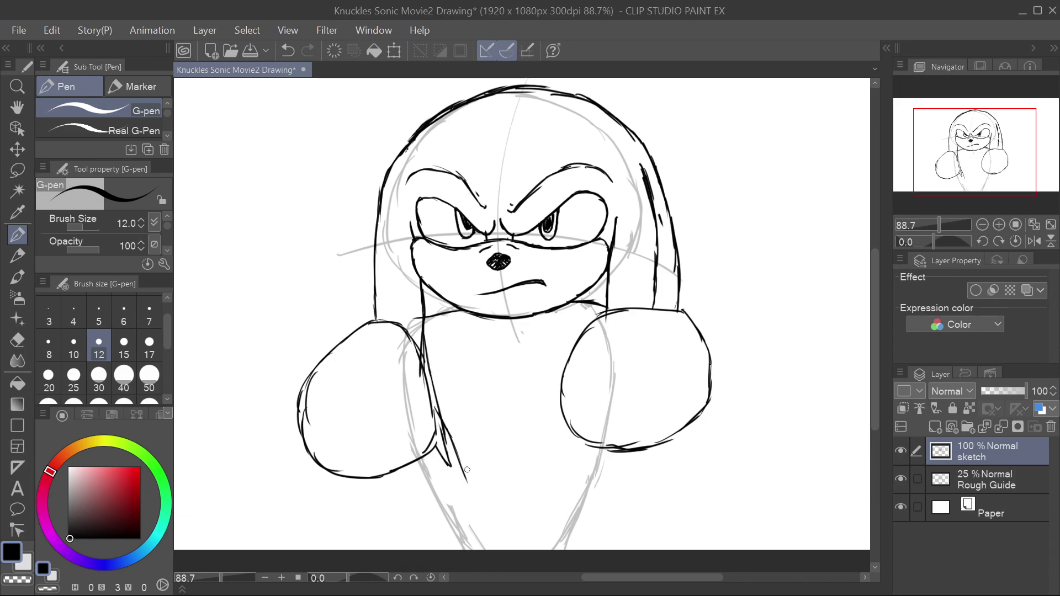
{"action": "left_click_drag", "start_coordinate": [451, 437], "coordinate": [479, 530]}
{"action": "left_click_drag", "start_coordinate": [445, 457], "coordinate": [456, 468]}
{"action": "mouse_move", "coordinate": [451, 433]}
{"action": "left_mouse_down"}
{"action": "mouse_move", "coordinate": [455, 467]}
{"action": "mouse_move", "coordinate": [435, 423]}
{"action": "mouse_move", "coordinate": [461, 467]}
{"action": "left_mouse_up"}
{"action": "left_click_drag", "start_coordinate": [610, 450], "coordinate": [595, 535]}
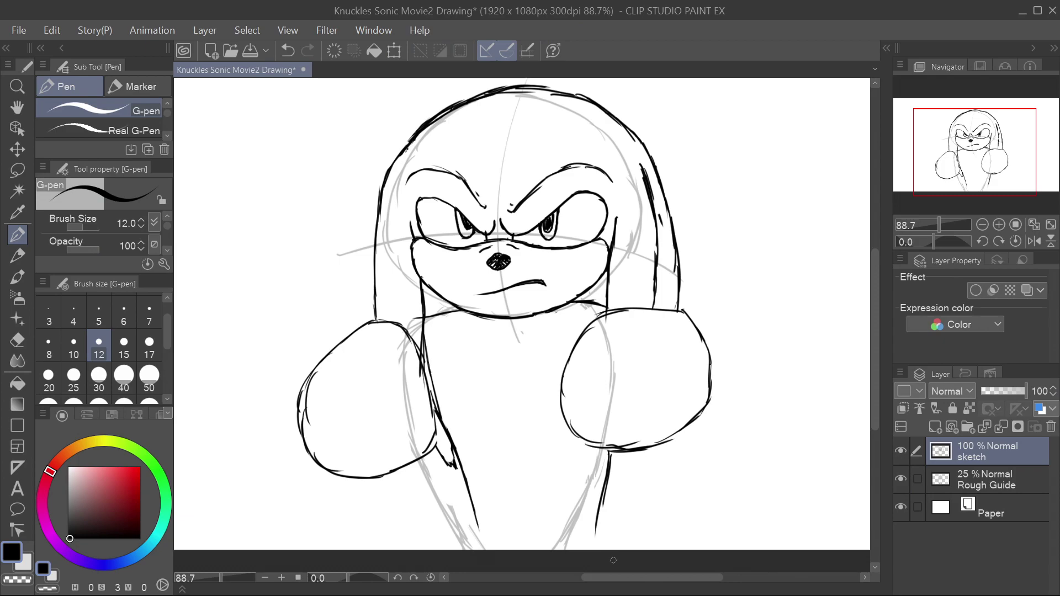
{"action": "mouse_move", "coordinate": [436, 360]}
{"action": "left_mouse_down"}
{"action": "mouse_move", "coordinate": [438, 394]}
{"action": "mouse_move", "coordinate": [421, 365]}
{"action": "mouse_move", "coordinate": [426, 385]}
{"action": "left_mouse_up"}
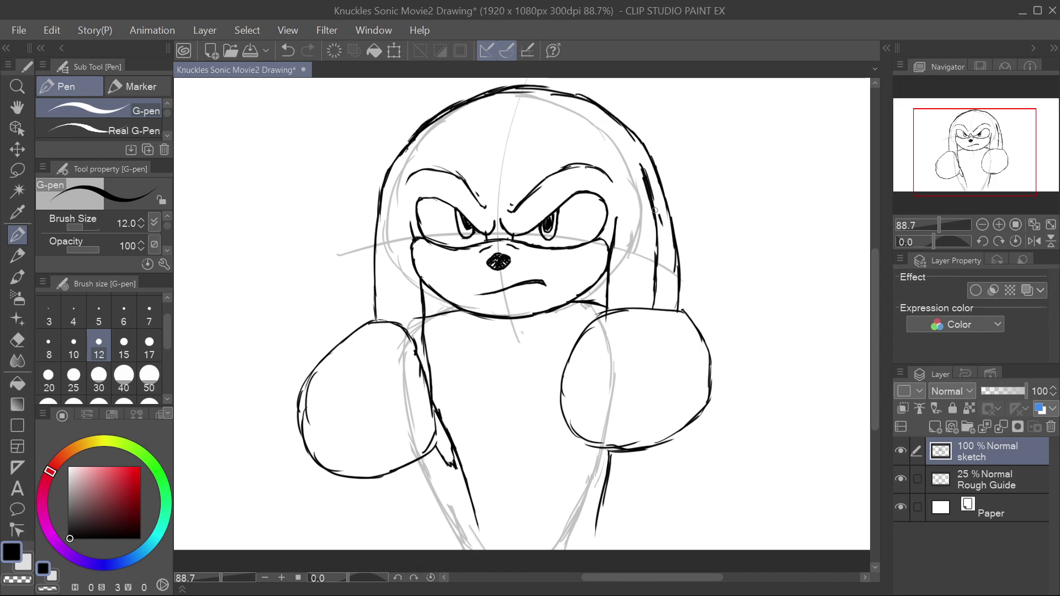
Reshape the right fist into a glove with a finger crease and two pointed knuckle spikes facing the chest
{"action": "mouse_move", "coordinate": [603, 313]}
{"action": "left_mouse_down"}
{"action": "mouse_move", "coordinate": [589, 332]}
{"action": "mouse_move", "coordinate": [632, 330]}
{"action": "mouse_move", "coordinate": [640, 306]}
{"action": "mouse_move", "coordinate": [672, 310]}
{"action": "mouse_move", "coordinate": [710, 339]}
{"action": "mouse_move", "coordinate": [720, 385]}
{"action": "mouse_move", "coordinate": [610, 303]}
{"action": "left_mouse_up"}
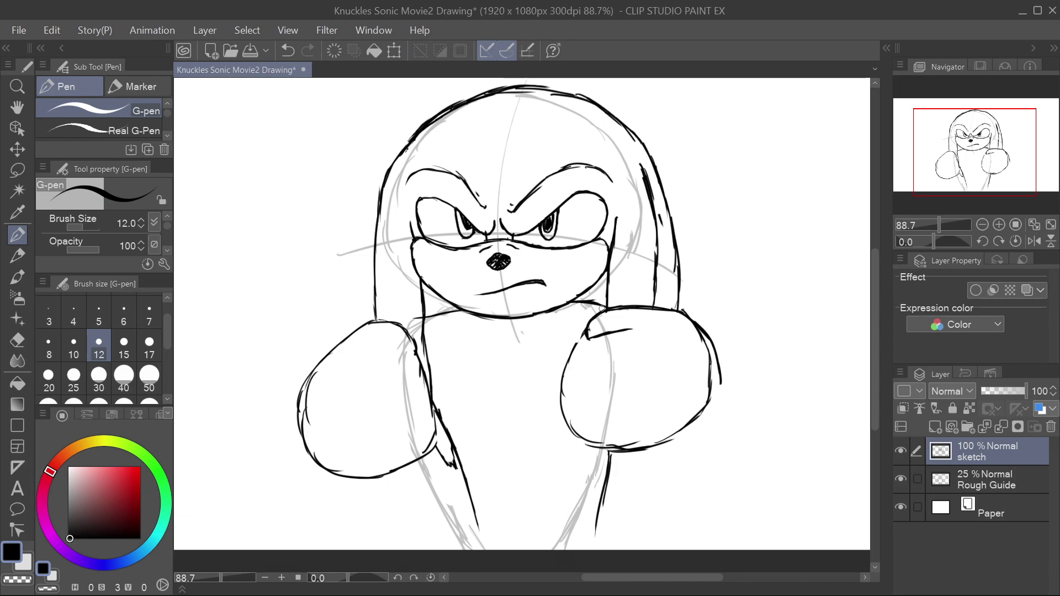
{"action": "mouse_move", "coordinate": [588, 335]}
{"action": "left_mouse_down"}
{"action": "mouse_move", "coordinate": [572, 359]}
{"action": "mouse_move", "coordinate": [541, 367]}
{"action": "mouse_move", "coordinate": [596, 396]}
{"action": "mouse_move", "coordinate": [569, 403]}
{"action": "mouse_move", "coordinate": [571, 416]}
{"action": "mouse_move", "coordinate": [603, 356]}
{"action": "mouse_move", "coordinate": [589, 352]}
{"action": "mouse_move", "coordinate": [570, 366]}
{"action": "mouse_move", "coordinate": [558, 409]}
{"action": "mouse_move", "coordinate": [584, 422]}
{"action": "mouse_move", "coordinate": [599, 414]}
{"action": "mouse_move", "coordinate": [608, 435]}
{"action": "mouse_move", "coordinate": [599, 443]}
{"action": "left_mouse_up"}
{"action": "mouse_move", "coordinate": [585, 412]}
{"action": "left_mouse_down"}
{"action": "mouse_move", "coordinate": [549, 428]}
{"action": "mouse_move", "coordinate": [563, 442]}
{"action": "mouse_move", "coordinate": [603, 445]}
{"action": "mouse_move", "coordinate": [551, 419]}
{"action": "mouse_move", "coordinate": [596, 408]}
{"action": "mouse_move", "coordinate": [610, 418]}
{"action": "mouse_move", "coordinate": [591, 419]}
{"action": "mouse_move", "coordinate": [561, 391]}
{"action": "mouse_move", "coordinate": [607, 461]}
{"action": "left_mouse_up"}
{"action": "mouse_move", "coordinate": [610, 461]}
{"action": "left_mouse_down"}
{"action": "mouse_move", "coordinate": [633, 456]}
{"action": "mouse_move", "coordinate": [693, 425]}
{"action": "left_mouse_up"}
{"action": "mouse_move", "coordinate": [620, 442]}
{"action": "left_mouse_down"}
{"action": "mouse_move", "coordinate": [610, 452]}
{"action": "mouse_move", "coordinate": [679, 426]}
{"action": "left_mouse_up"}
{"action": "mouse_move", "coordinate": [603, 330]}
{"action": "left_mouse_down"}
{"action": "mouse_move", "coordinate": [634, 317]}
{"action": "mouse_move", "coordinate": [615, 340]}
{"action": "mouse_move", "coordinate": [648, 331]}
{"action": "left_mouse_up"}
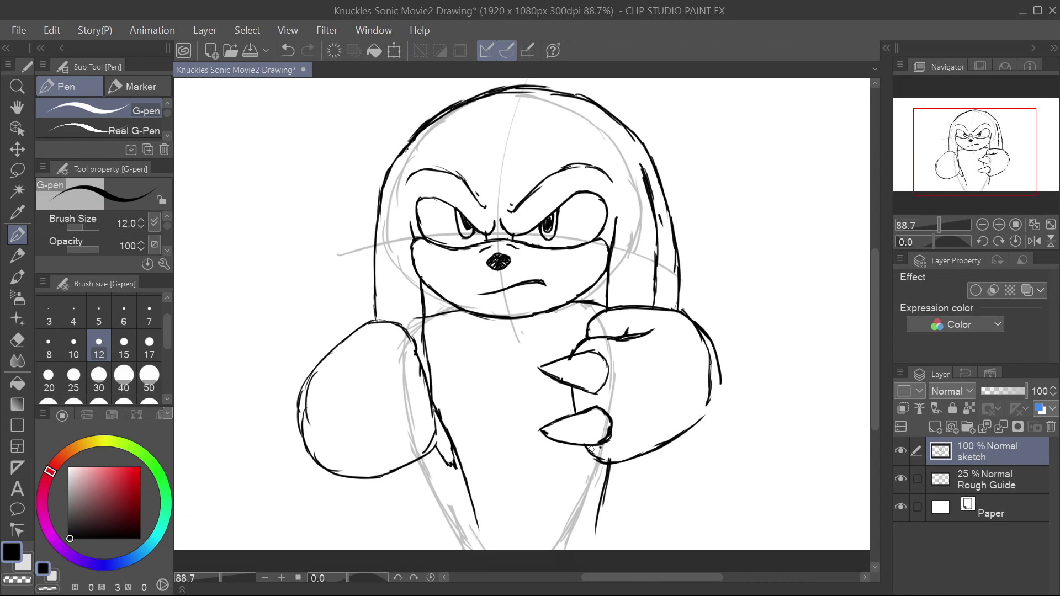
{"action": "mouse_move", "coordinate": [612, 469]}
{"action": "left_mouse_down"}
{"action": "mouse_move", "coordinate": [646, 471]}
{"action": "mouse_move", "coordinate": [652, 457]}
{"action": "mouse_move", "coordinate": [690, 446]}
{"action": "mouse_move", "coordinate": [667, 451]}
{"action": "mouse_move", "coordinate": [713, 418]}
{"action": "mouse_move", "coordinate": [720, 375]}
{"action": "left_mouse_up"}
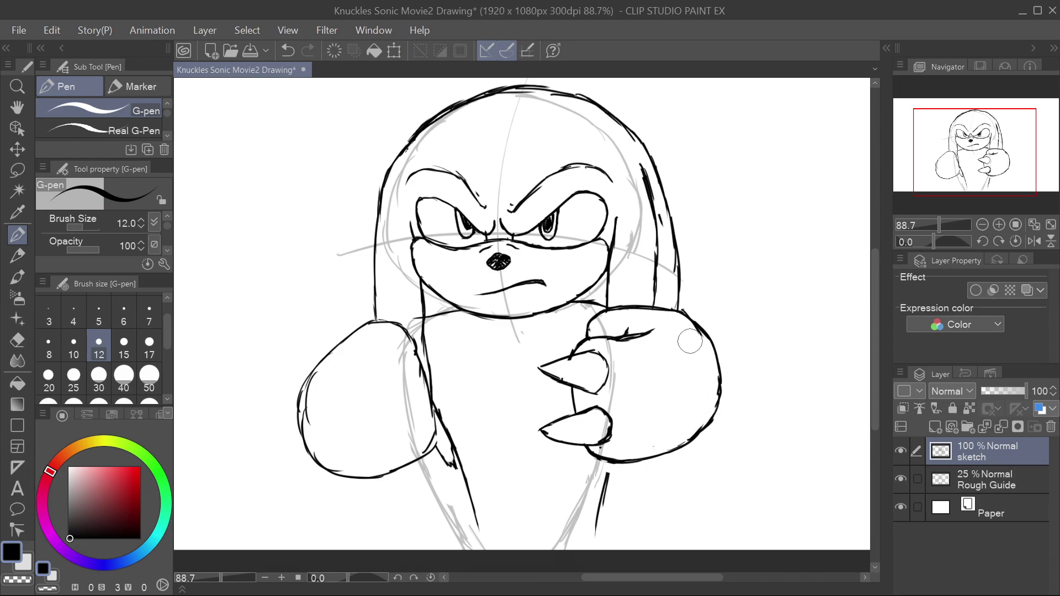
Draw a curved cuff band along the outer right side of the glove
{"action": "left_click_drag", "start_coordinate": [688, 320], "coordinate": [663, 310]}
{"action": "key", "text": "ctrl+z"}
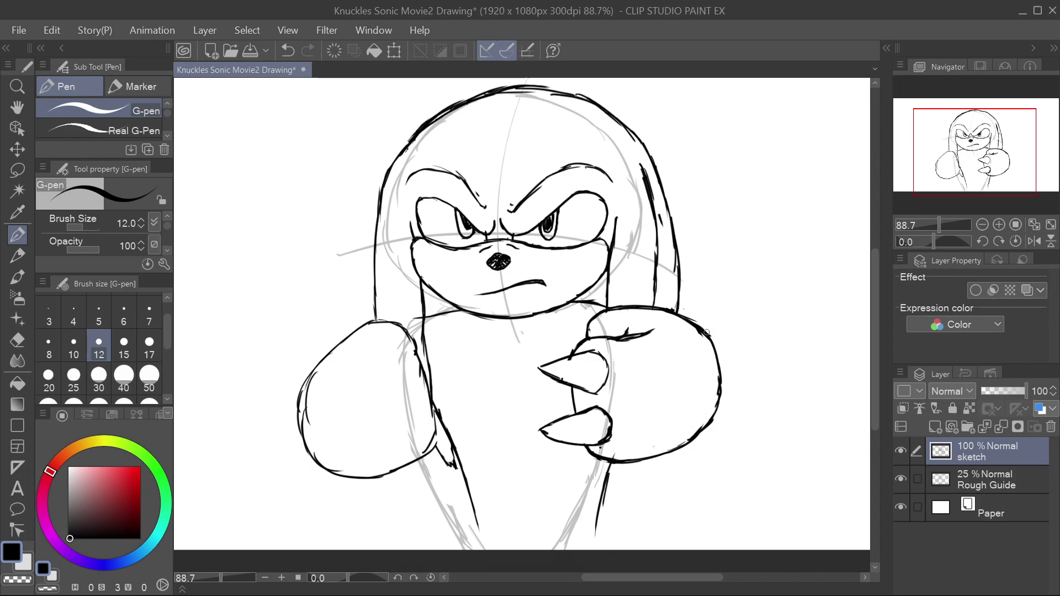
{"action": "mouse_move", "coordinate": [705, 431]}
{"action": "left_mouse_down"}
{"action": "mouse_move", "coordinate": [738, 406]}
{"action": "mouse_move", "coordinate": [744, 364]}
{"action": "mouse_move", "coordinate": [724, 332]}
{"action": "left_mouse_up"}
{"action": "mouse_move", "coordinate": [717, 338]}
{"action": "left_mouse_down"}
{"action": "mouse_move", "coordinate": [720, 409]}
{"action": "mouse_move", "coordinate": [708, 320]}
{"action": "mouse_move", "coordinate": [737, 348]}
{"action": "mouse_move", "coordinate": [738, 367]}
{"action": "mouse_move", "coordinate": [730, 338]}
{"action": "left_mouse_up"}
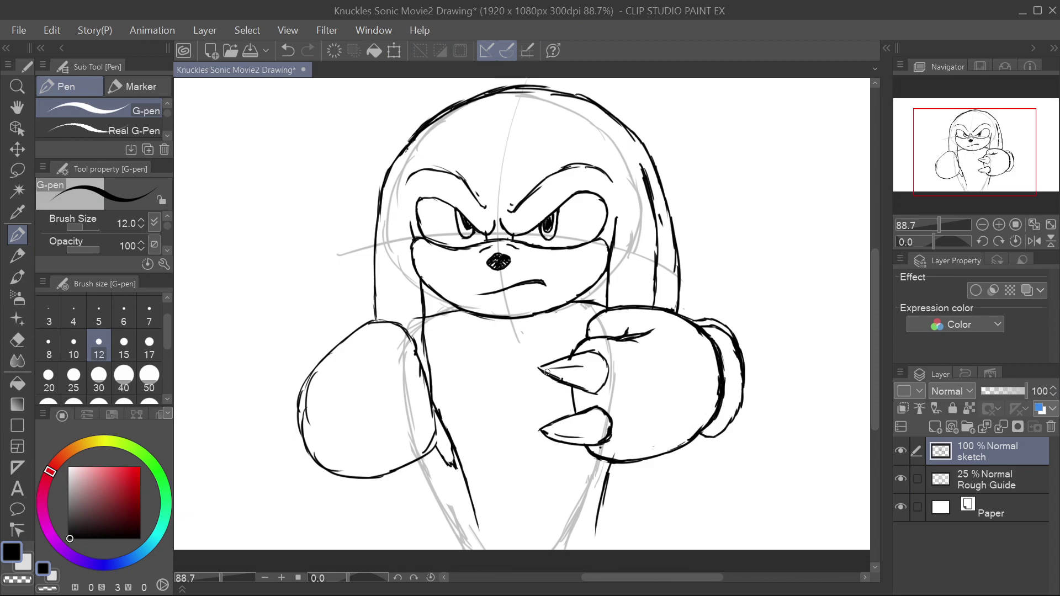
Draw the tops of both legs flaring from the waist and the arched gap between them
{"action": "left_click_drag", "start_coordinate": [471, 498], "coordinate": [465, 549]}
{"action": "left_click_drag", "start_coordinate": [534, 521], "coordinate": [558, 550]}
{"action": "mouse_move", "coordinate": [592, 518]}
{"action": "left_mouse_down"}
{"action": "mouse_move", "coordinate": [588, 493]}
{"action": "mouse_move", "coordinate": [595, 515]}
{"action": "mouse_move", "coordinate": [601, 476]}
{"action": "left_mouse_up"}
{"action": "mouse_move", "coordinate": [591, 514]}
{"action": "left_mouse_down"}
{"action": "mouse_move", "coordinate": [610, 463]}
{"action": "mouse_move", "coordinate": [600, 520]}
{"action": "left_mouse_up"}
{"action": "mouse_move", "coordinate": [482, 524]}
{"action": "left_mouse_down"}
{"action": "mouse_move", "coordinate": [478, 509]}
{"action": "mouse_move", "coordinate": [510, 549]}
{"action": "mouse_move", "coordinate": [531, 528]}
{"action": "mouse_move", "coordinate": [520, 553]}
{"action": "left_mouse_up"}
{"action": "key", "text": "ctrl+z"}
{"action": "left_click_drag", "start_coordinate": [532, 529], "coordinate": [549, 560]}
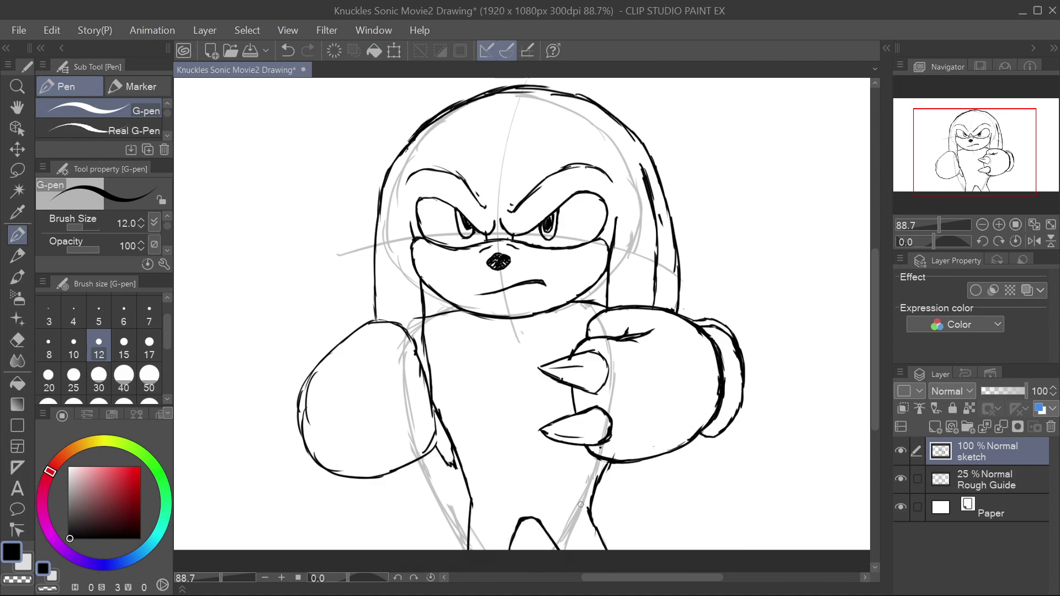
Draw the crescent-shaped chest marking between the left fist and the right glove's spikes, refining its left tip
{"action": "left_click_drag", "start_coordinate": [443, 363], "coordinate": [529, 379]}
{"action": "mouse_move", "coordinate": [449, 355]}
{"action": "left_mouse_down"}
{"action": "mouse_move", "coordinate": [443, 386]}
{"action": "mouse_move", "coordinate": [481, 420]}
{"action": "mouse_move", "coordinate": [522, 425]}
{"action": "mouse_move", "coordinate": [559, 415]}
{"action": "mouse_move", "coordinate": [567, 398]}
{"action": "left_mouse_up"}
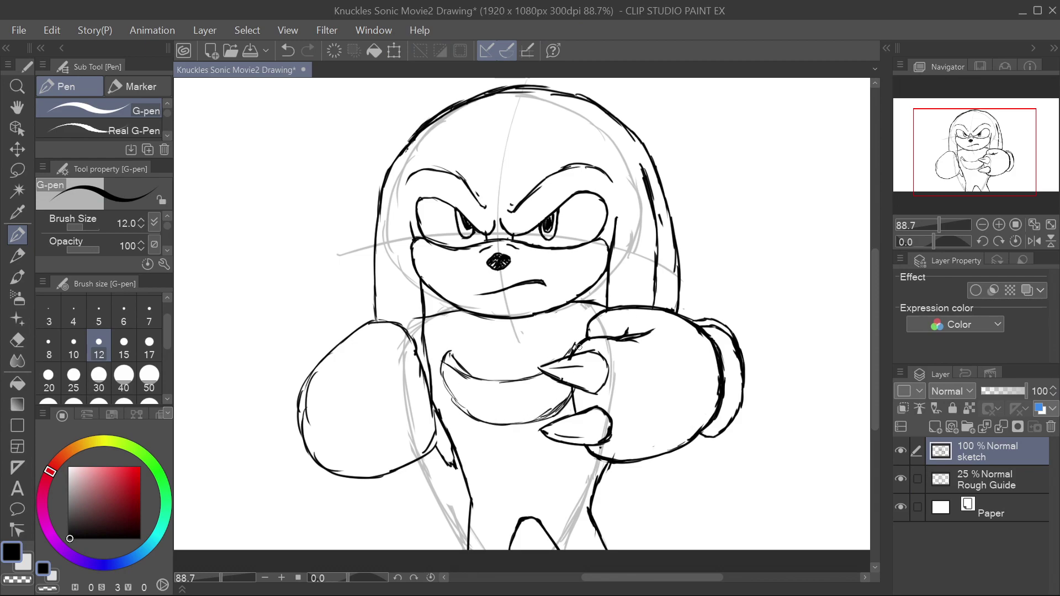
{"action": "left_click_drag", "start_coordinate": [454, 378], "coordinate": [473, 388]}
{"action": "left_click_drag", "start_coordinate": [453, 389], "coordinate": [493, 425]}
{"action": "left_click_drag", "start_coordinate": [474, 415], "coordinate": [445, 374]}
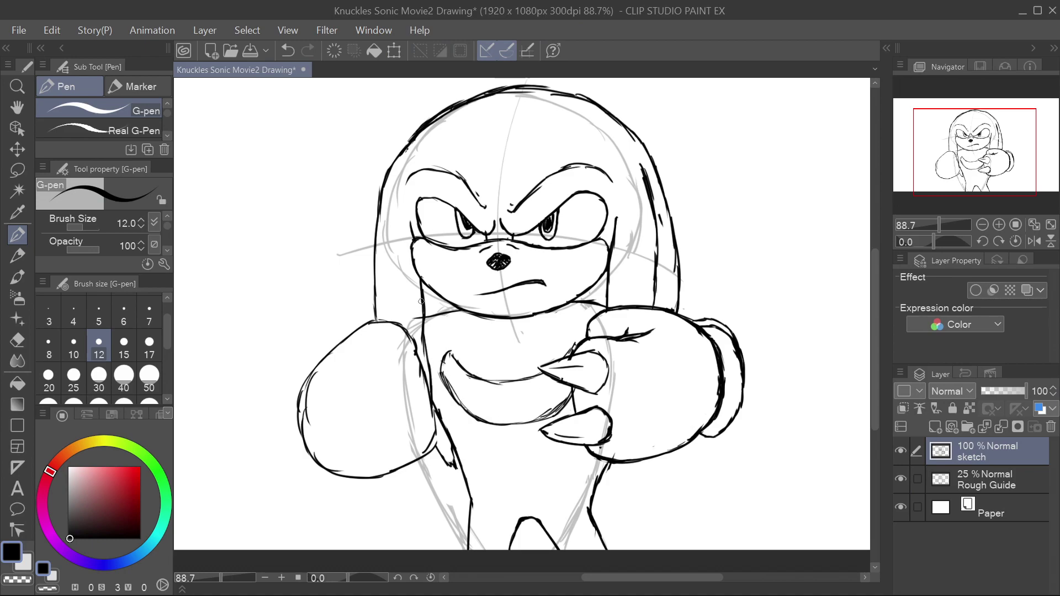
Clean up the lines around the left shoulder and the left quill
{"action": "left_click_drag", "start_coordinate": [406, 320], "coordinate": [403, 306]}
{"action": "left_click_drag", "start_coordinate": [408, 179], "coordinate": [407, 192]}
{"action": "key", "text": "ctrl+z"}
{"action": "left_click_drag", "start_coordinate": [423, 288], "coordinate": [415, 255]}
Lasso the hips and upper legs, move them down with a transform, and deselect
{"action": "key", "text": "m"}
{"action": "mouse_move", "coordinate": [475, 494]}
{"action": "left_mouse_down"}
{"action": "mouse_move", "coordinate": [619, 463]}
{"action": "mouse_move", "coordinate": [471, 459]}
{"action": "left_mouse_up"}
{"action": "key", "text": "ctrl+t"}
{"action": "left_click_drag", "start_coordinate": [608, 480], "coordinate": [610, 494]}
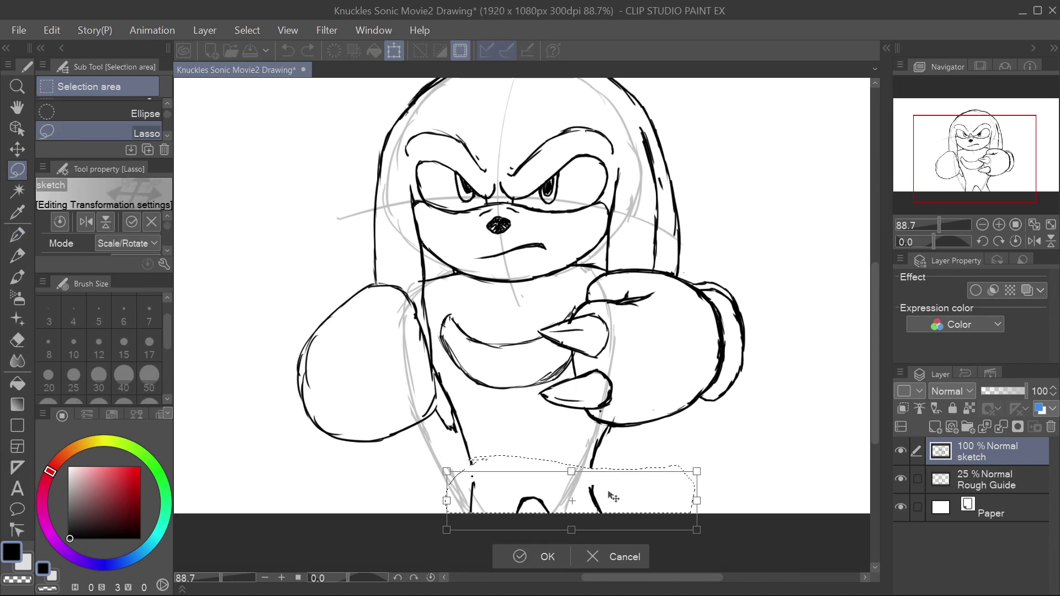
{"action": "key", "text": "Return"}
{"action": "key", "text": "ctrl+d"}
{"action": "key", "text": "p"}
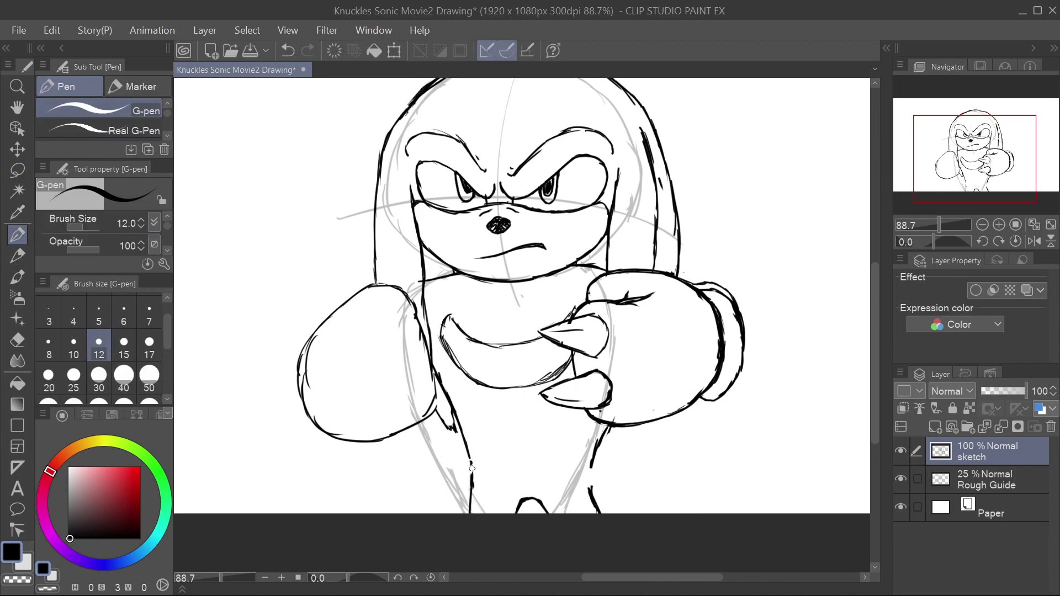
Reconnect the waist lines to the moved legs and check the sketch with the Rough Guide layer hidden
{"action": "left_click_drag", "start_coordinate": [589, 490], "coordinate": [585, 466]}
{"action": "scroll", "coordinate": [586, 466], "scroll_direction": "down", "scroll_amount": 2}
{"action": "left_click", "coordinate": [900, 479]}
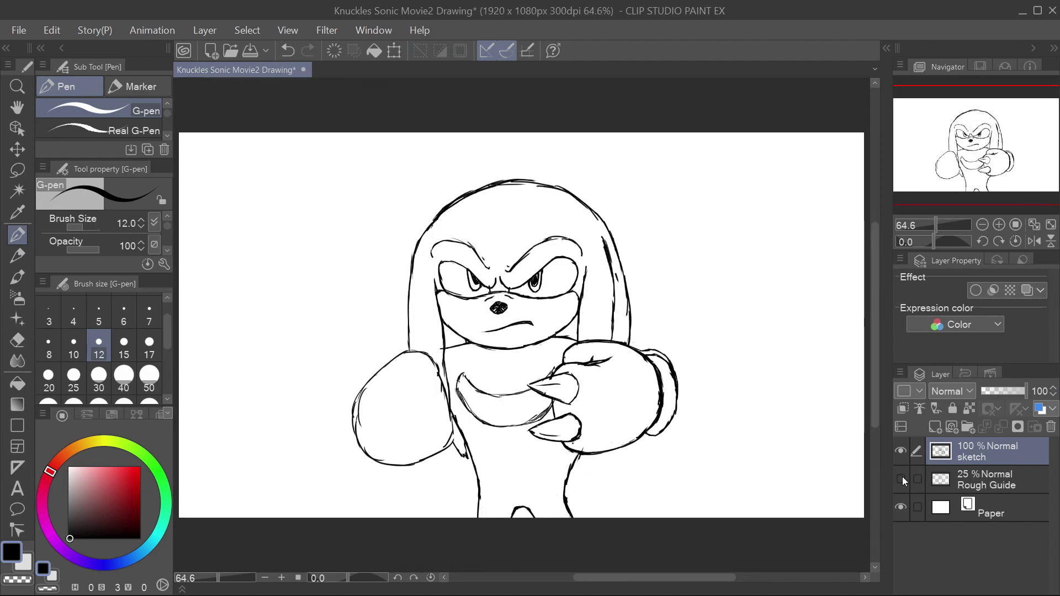
{"action": "left_click", "coordinate": [902, 476]}
Lasso the left side line of the torso and leg, shift it slightly outward with a transform, and deselect
{"action": "key", "text": "m"}
{"action": "mouse_move", "coordinate": [486, 506]}
{"action": "left_mouse_down"}
{"action": "mouse_move", "coordinate": [454, 419]}
{"action": "mouse_move", "coordinate": [478, 524]}
{"action": "left_mouse_up"}
{"action": "key", "text": "ctrl+t"}
{"action": "key", "text": "Down"}
{"action": "key", "text": "Down"}
{"action": "key", "text": "Down"}
{"action": "key", "text": "Down"}
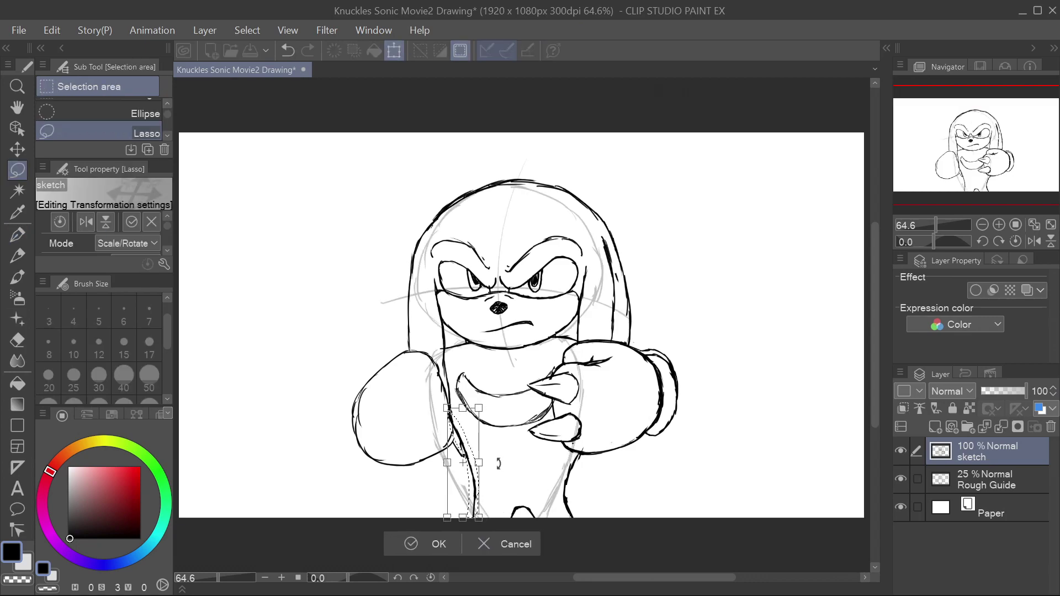
{"action": "key", "text": "Left"}
{"action": "key", "text": "Left"}
{"action": "key", "text": "Left"}
{"action": "key", "text": "Left"}
{"action": "key", "text": "Return"}
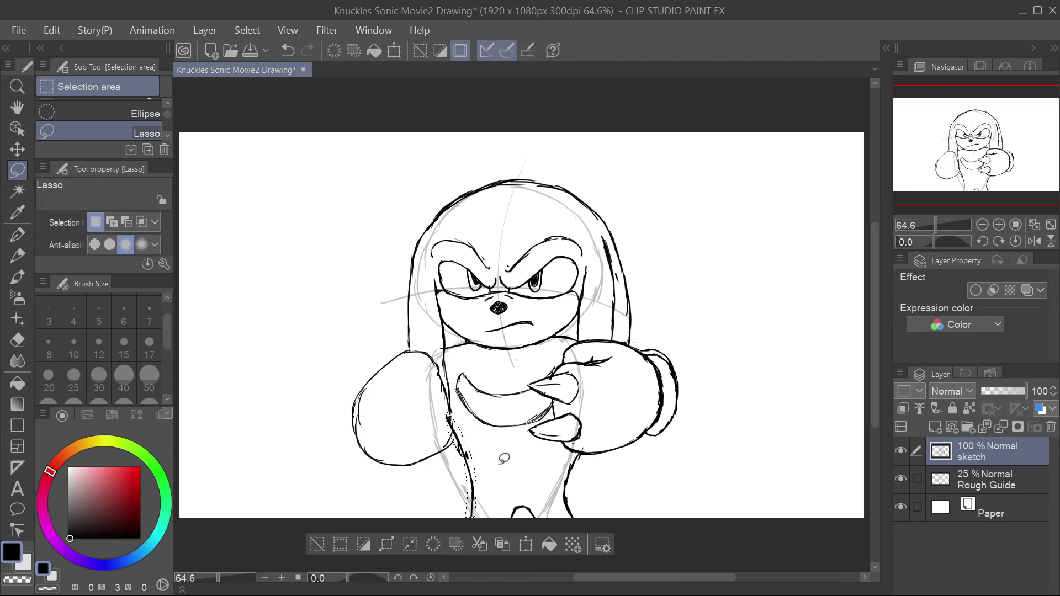
{"action": "key", "text": "ctrl+d"}
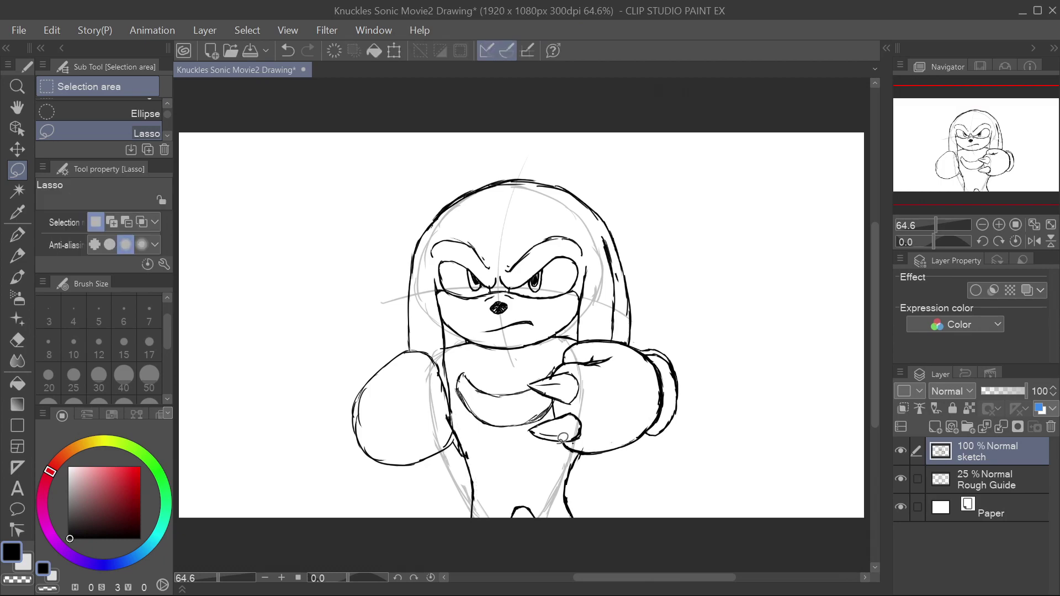
Redraw the left half of the arched gap between the legs with the pen
{"action": "scroll", "coordinate": [486, 494], "scroll_direction": "up", "scroll_amount": 2}
{"action": "scroll", "coordinate": [486, 494], "scroll_direction": "up", "scroll_amount": 2}
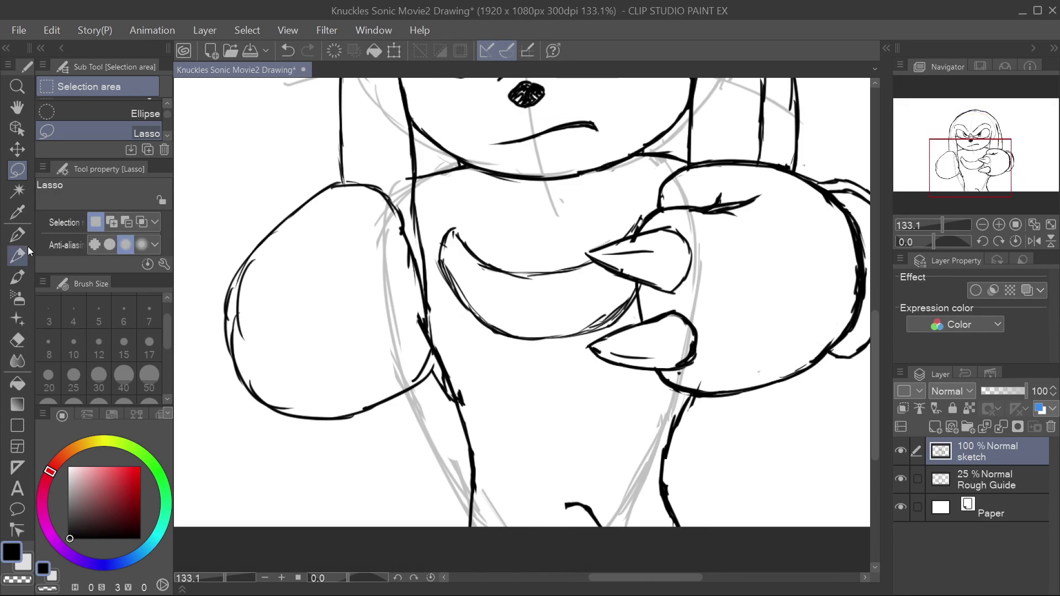
{"action": "key", "text": "p"}
{"action": "left_click_drag", "start_coordinate": [544, 508], "coordinate": [527, 534]}
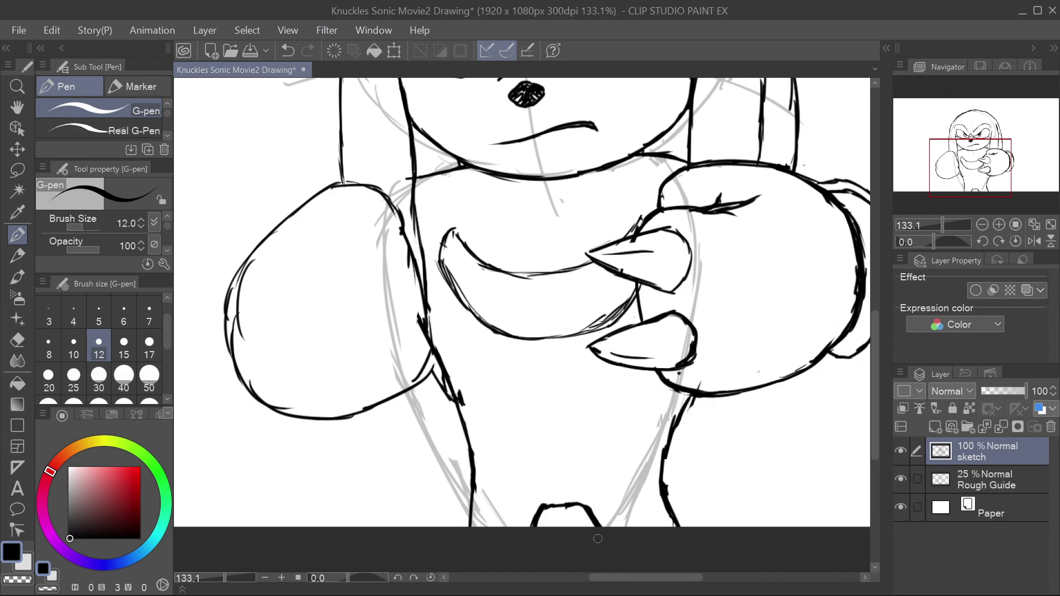
Refine the torso's side lines at the waist and clean up the pointed shape beside the left fist
{"action": "mouse_move", "coordinate": [689, 395]}
{"action": "left_mouse_down"}
{"action": "mouse_move", "coordinate": [674, 425]}
{"action": "mouse_move", "coordinate": [693, 409]}
{"action": "left_mouse_up"}
{"action": "left_click_drag", "start_coordinate": [675, 472], "coordinate": [670, 484]}
{"action": "mouse_move", "coordinate": [471, 393]}
{"action": "left_mouse_down"}
{"action": "mouse_move", "coordinate": [466, 402]}
{"action": "mouse_move", "coordinate": [437, 383]}
{"action": "mouse_move", "coordinate": [462, 424]}
{"action": "left_mouse_up"}
{"action": "mouse_move", "coordinate": [435, 355]}
{"action": "left_mouse_down"}
{"action": "mouse_move", "coordinate": [445, 374]}
{"action": "mouse_move", "coordinate": [455, 358]}
{"action": "left_mouse_up"}
{"action": "left_click_drag", "start_coordinate": [455, 406], "coordinate": [467, 436]}
{"action": "left_click_drag", "start_coordinate": [427, 384], "coordinate": [451, 415]}
{"action": "left_click_drag", "start_coordinate": [451, 415], "coordinate": [446, 390]}
Erase the left glove's outer outline and redraw it as a rounder, fuller shape
{"action": "left_click_drag", "start_coordinate": [653, 577], "coordinate": [637, 570]}
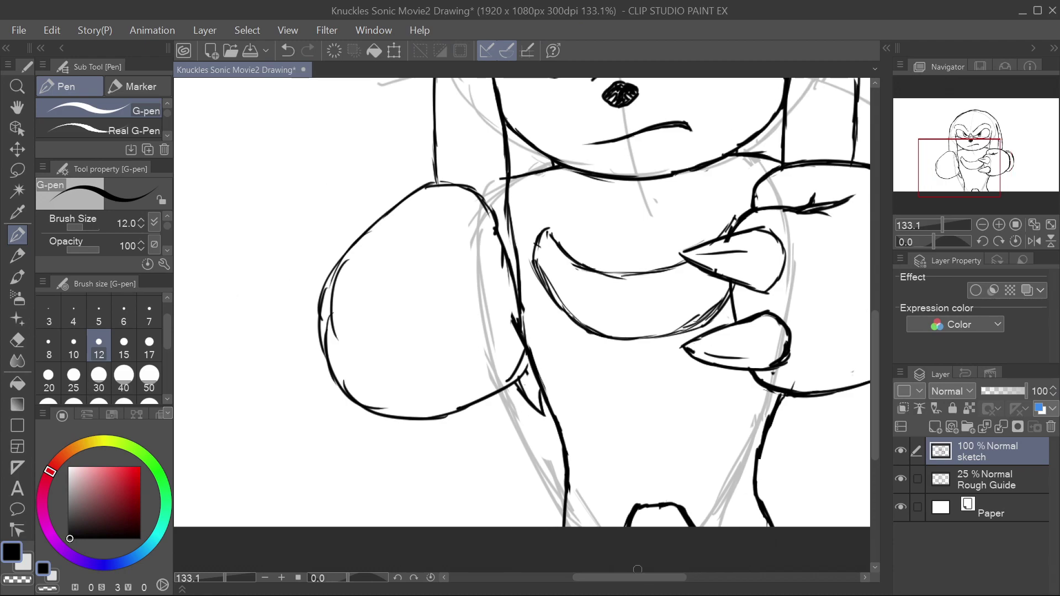
{"action": "scroll", "coordinate": [638, 568], "scroll_direction": "up", "scroll_amount": 2}
{"action": "left_click_drag", "start_coordinate": [430, 450], "coordinate": [421, 492]}
{"action": "left_click_drag", "start_coordinate": [395, 458], "coordinate": [333, 395]}
{"action": "left_click_drag", "start_coordinate": [384, 259], "coordinate": [333, 403]}
{"action": "left_click_drag", "start_coordinate": [430, 231], "coordinate": [315, 299]}
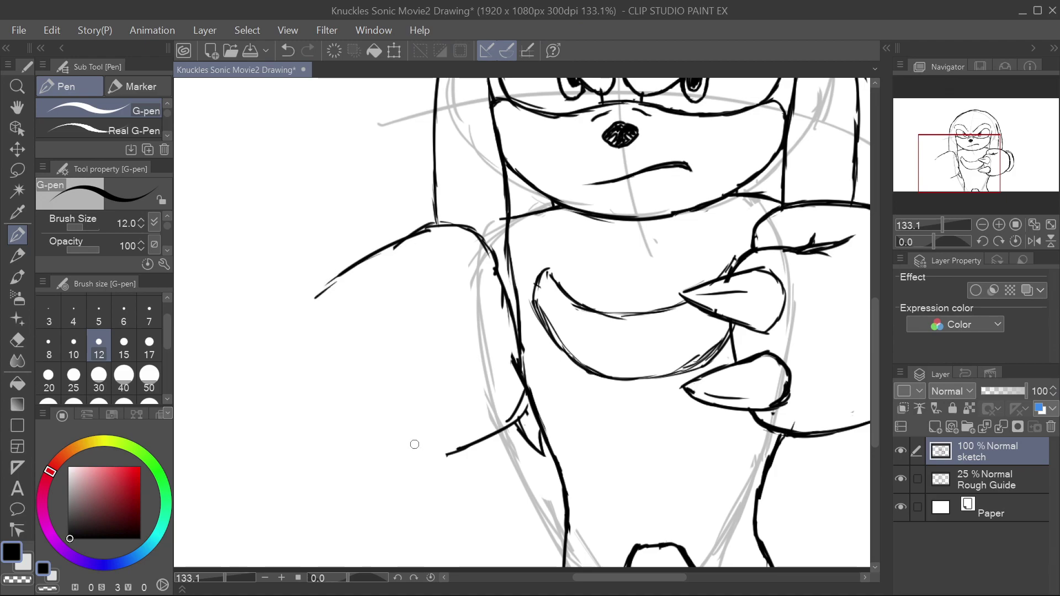
{"action": "left_click_drag", "start_coordinate": [336, 401], "coordinate": [446, 455]}
{"action": "left_click_drag", "start_coordinate": [334, 410], "coordinate": [470, 449]}
{"action": "left_click_drag", "start_coordinate": [345, 270], "coordinate": [325, 384]}
{"action": "left_click_drag", "start_coordinate": [325, 346], "coordinate": [337, 418]}
Reshape the top of the left glove with a curved cuff line and extend the left quill line down to it
{"action": "left_click_drag", "start_coordinate": [648, 578], "coordinate": [663, 579]}
{"action": "left_click_drag", "start_coordinate": [385, 272], "coordinate": [348, 221]}
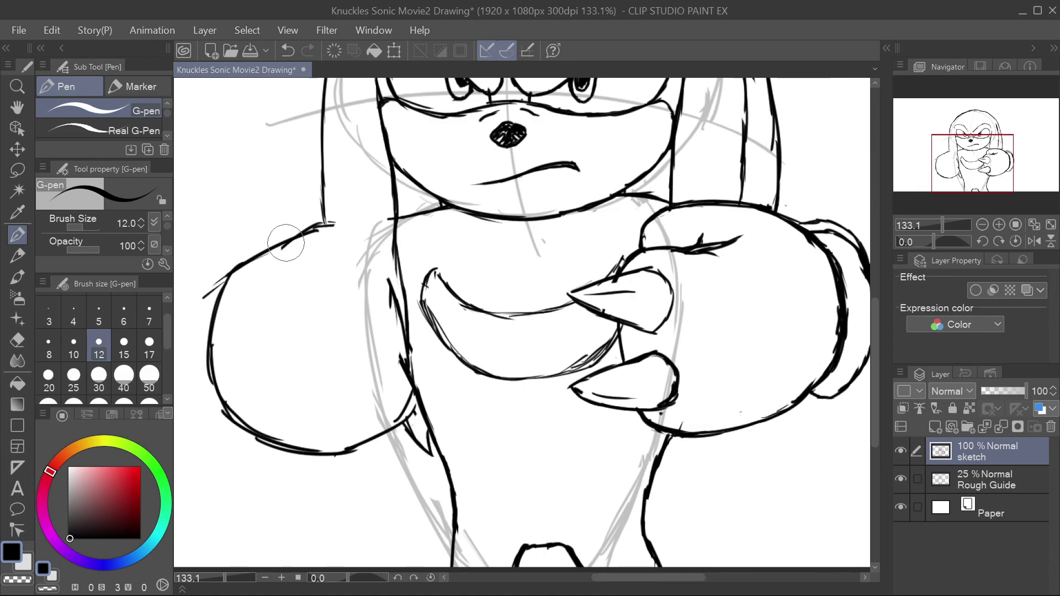
{"action": "mouse_move", "coordinate": [262, 262]}
{"action": "left_mouse_down"}
{"action": "mouse_move", "coordinate": [365, 251]}
{"action": "mouse_move", "coordinate": [391, 274]}
{"action": "mouse_move", "coordinate": [331, 252]}
{"action": "left_mouse_up"}
{"action": "mouse_move", "coordinate": [353, 237]}
{"action": "left_mouse_down"}
{"action": "mouse_move", "coordinate": [377, 254]}
{"action": "mouse_move", "coordinate": [344, 233]}
{"action": "left_mouse_up"}
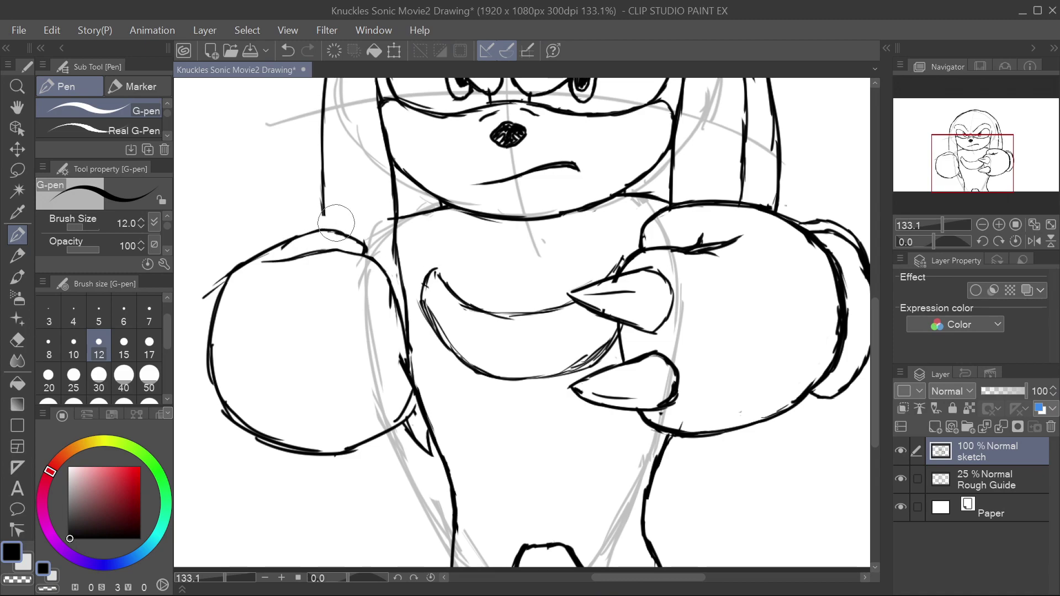
{"action": "scroll", "coordinate": [865, 345], "scroll_direction": "up", "scroll_amount": 3}
{"action": "left_click_drag", "start_coordinate": [320, 327], "coordinate": [331, 138]}
{"action": "left_click_drag", "start_coordinate": [337, 297], "coordinate": [342, 164]}
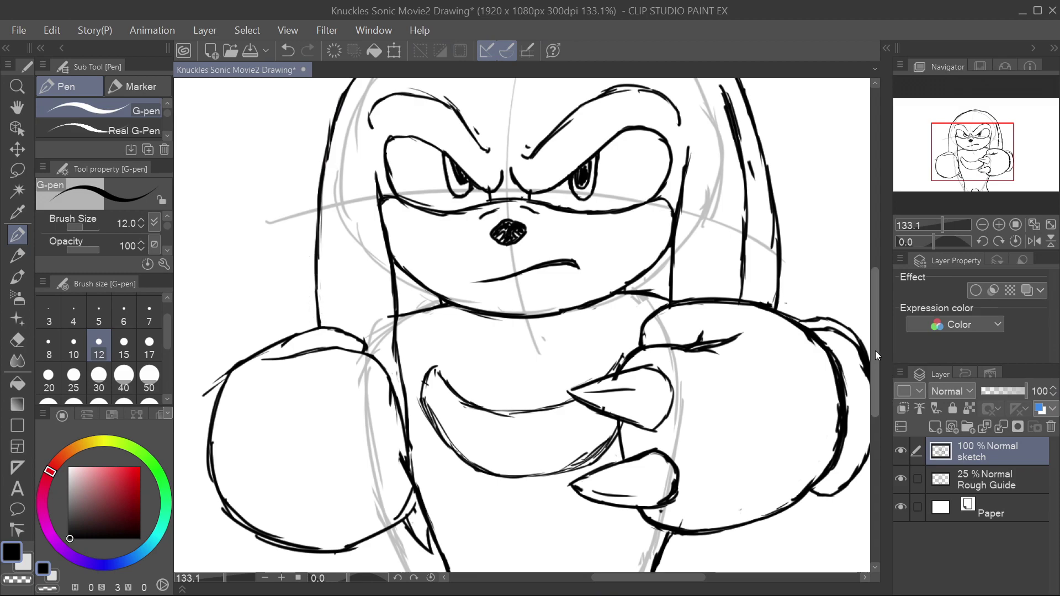
Refine the left glove's inner edge and clean up the torso line and pointed shape beside it
{"action": "scroll", "coordinate": [875, 353], "scroll_direction": "down", "scroll_amount": 3}
{"action": "mouse_move", "coordinate": [398, 385]}
{"action": "left_mouse_down"}
{"action": "mouse_move", "coordinate": [391, 350]}
{"action": "mouse_move", "coordinate": [395, 399]}
{"action": "mouse_move", "coordinate": [393, 218]}
{"action": "mouse_move", "coordinate": [395, 312]}
{"action": "mouse_move", "coordinate": [409, 248]}
{"action": "left_mouse_up"}
{"action": "mouse_move", "coordinate": [381, 436]}
{"action": "left_mouse_down"}
{"action": "mouse_move", "coordinate": [400, 404]}
{"action": "mouse_move", "coordinate": [404, 353]}
{"action": "left_mouse_up"}
{"action": "left_click_drag", "start_coordinate": [385, 274], "coordinate": [405, 369]}
{"action": "left_click_drag", "start_coordinate": [381, 438], "coordinate": [406, 365]}
{"action": "mouse_move", "coordinate": [355, 453]}
{"action": "left_mouse_down"}
{"action": "mouse_move", "coordinate": [381, 437]}
{"action": "mouse_move", "coordinate": [403, 396]}
{"action": "mouse_move", "coordinate": [405, 373]}
{"action": "mouse_move", "coordinate": [390, 420]}
{"action": "mouse_move", "coordinate": [407, 347]}
{"action": "left_mouse_up"}
Draw two small rounded knuckle spikes with pointed tips, one above the other, on the left glove
{"action": "mouse_move", "coordinate": [305, 277]}
{"action": "left_mouse_down"}
{"action": "mouse_move", "coordinate": [285, 300]}
{"action": "mouse_move", "coordinate": [325, 313]}
{"action": "mouse_move", "coordinate": [298, 319]}
{"action": "left_mouse_up"}
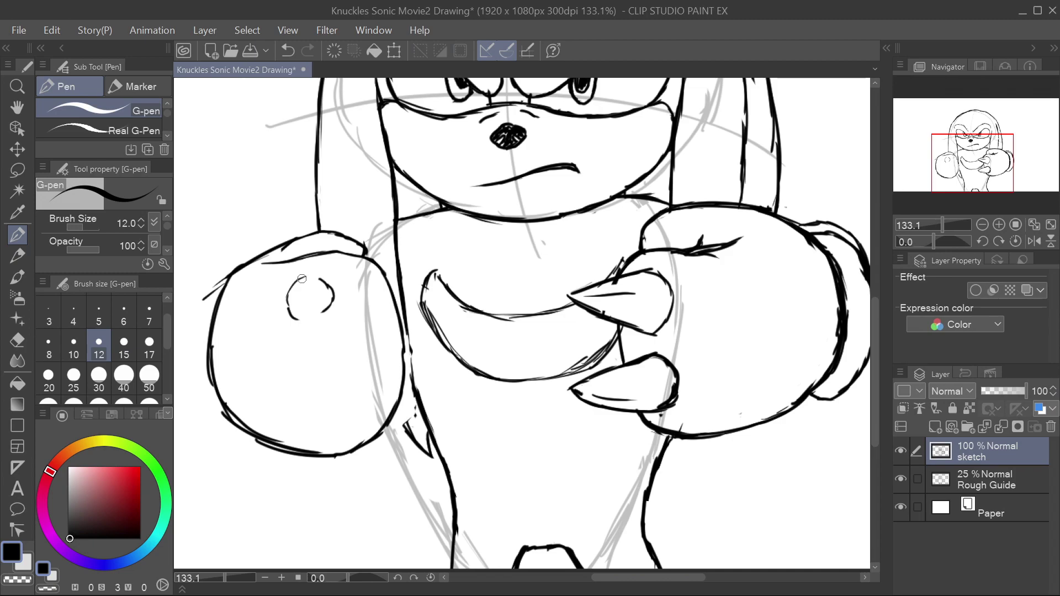
{"action": "left_click_drag", "start_coordinate": [307, 275], "coordinate": [310, 318]}
{"action": "key", "text": "ctrl+z"}
{"action": "key", "text": "ctrl+z"}
{"action": "mouse_move", "coordinate": [301, 282]}
{"action": "left_mouse_down"}
{"action": "mouse_move", "coordinate": [287, 300]}
{"action": "mouse_move", "coordinate": [307, 274]}
{"action": "left_mouse_up"}
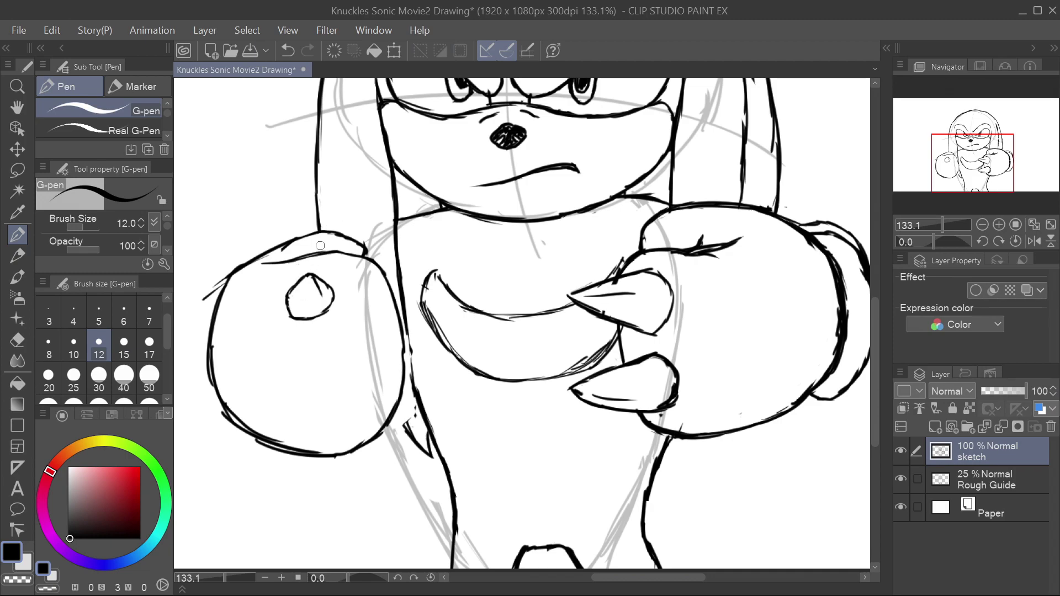
{"action": "mouse_move", "coordinate": [317, 384]}
{"action": "left_mouse_down"}
{"action": "mouse_move", "coordinate": [327, 423]}
{"action": "mouse_move", "coordinate": [333, 377]}
{"action": "mouse_move", "coordinate": [346, 405]}
{"action": "mouse_move", "coordinate": [327, 423]}
{"action": "left_mouse_up"}
{"action": "left_click_drag", "start_coordinate": [334, 378], "coordinate": [329, 399]}
Lasso the lower knuckle spike on the left glove, enlarge and shift it slightly with a transform, and deselect
{"action": "left_click", "coordinate": [17, 170]}
{"action": "left_click_drag", "start_coordinate": [342, 359], "coordinate": [348, 361]}
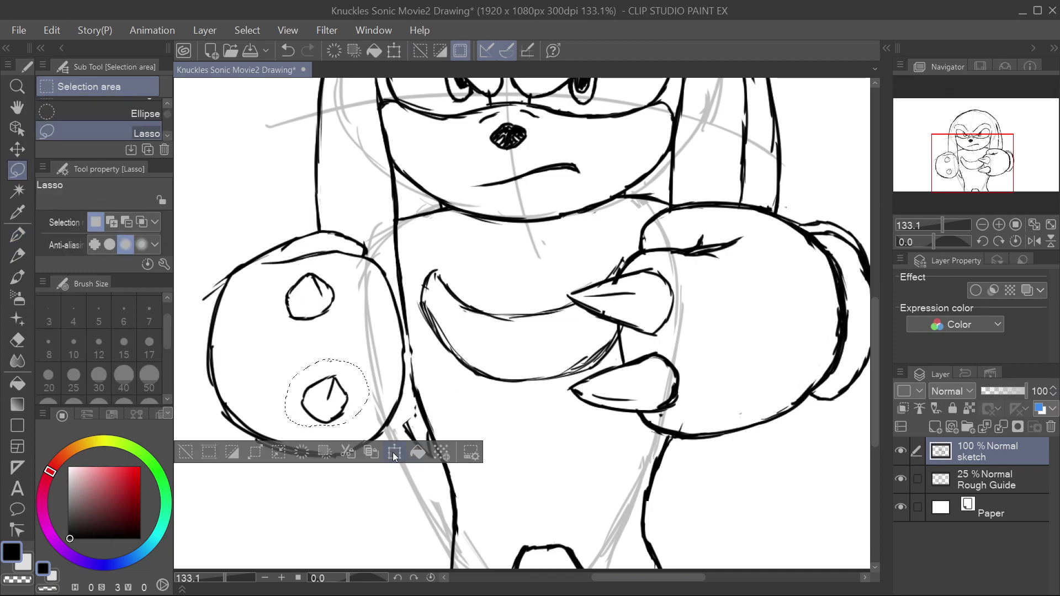
{"action": "left_click", "coordinate": [393, 450]}
{"action": "left_click_drag", "start_coordinate": [337, 398], "coordinate": [335, 389]}
{"action": "left_click_drag", "start_coordinate": [367, 350], "coordinate": [378, 340]}
{"action": "left_click_drag", "start_coordinate": [362, 389], "coordinate": [357, 393]}
{"action": "key", "text": "Return"}
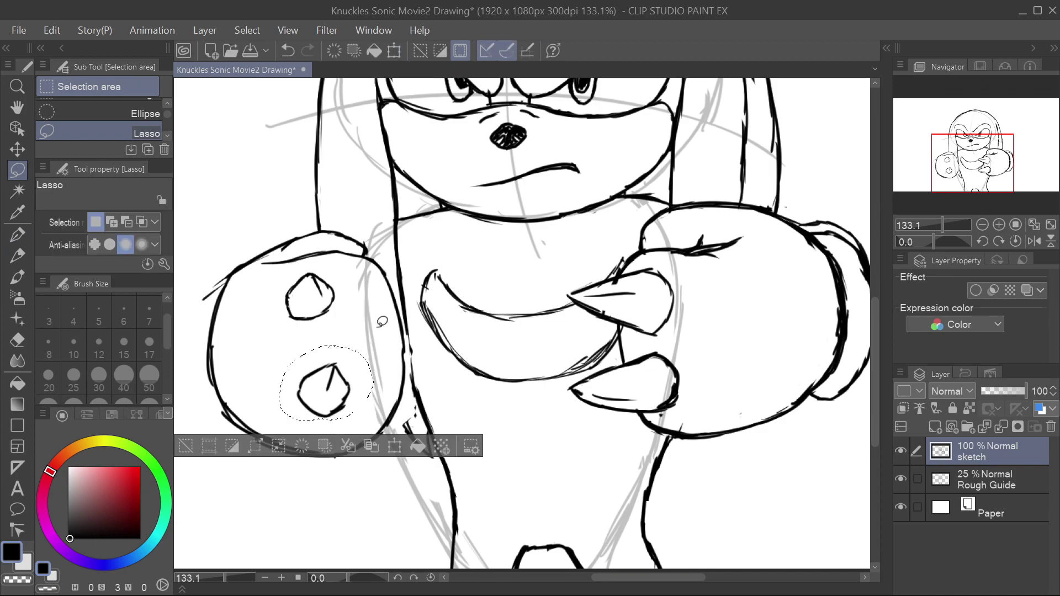
{"action": "key", "text": "ctrl+d"}
Lasso the upper knuckle spike on the left glove and enlarge it slightly with a transform
{"action": "left_click_drag", "start_coordinate": [322, 264], "coordinate": [386, 244]}
{"action": "left_click", "coordinate": [394, 373]}
{"action": "key", "text": "Escape"}
{"action": "key", "text": "ctrl+d"}
{"action": "left_click", "coordinate": [394, 373]}
{"action": "left_click_drag", "start_coordinate": [364, 289], "coordinate": [356, 309]}
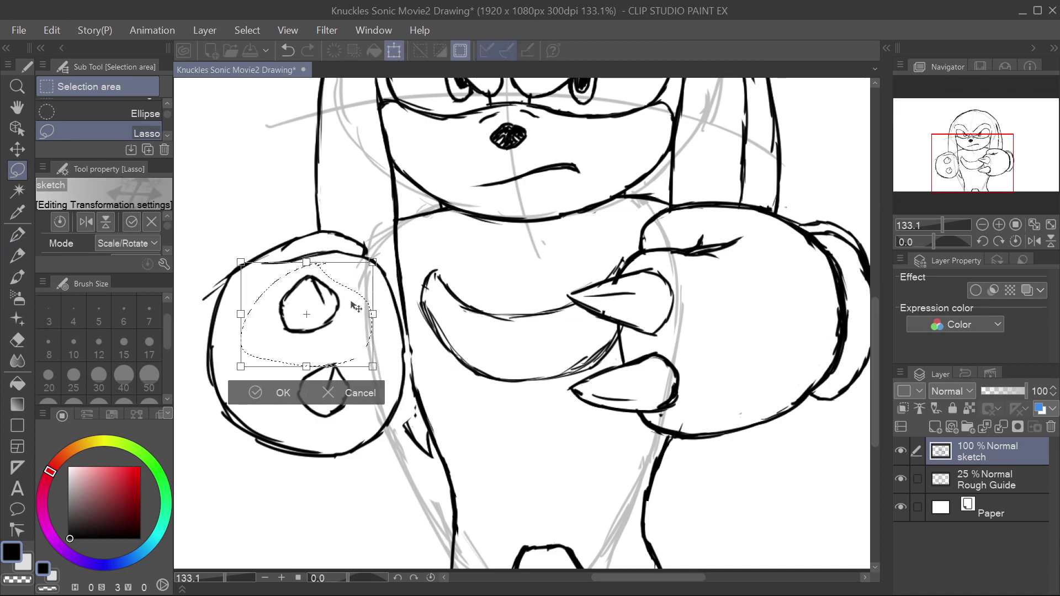
{"action": "key", "text": "Return"}
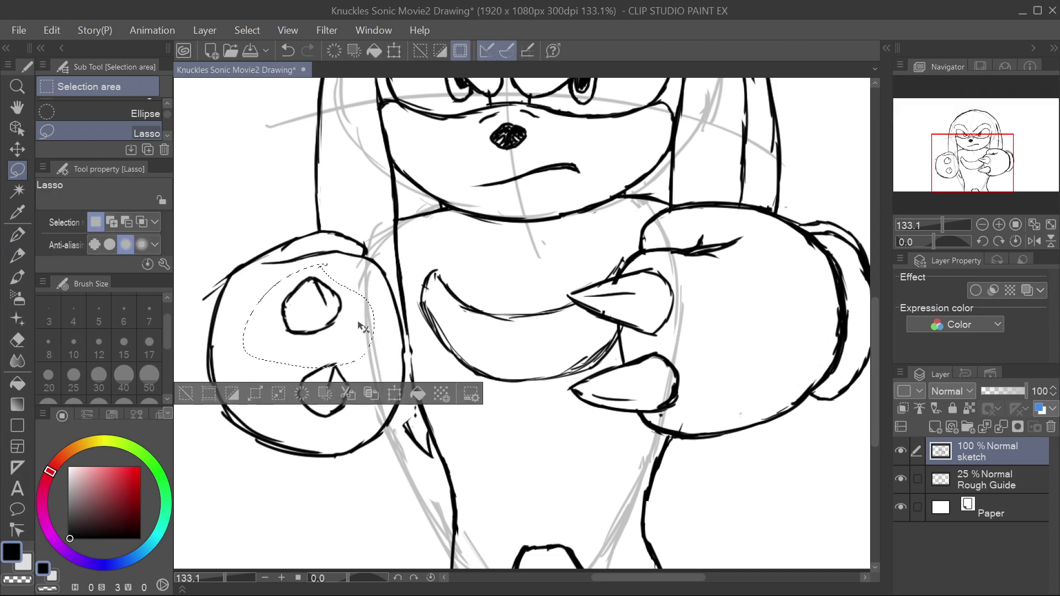
Lasso the lower knuckle spike again, enlarge it and move it up and outward with a transform, then deselect
{"action": "left_click_drag", "start_coordinate": [308, 352], "coordinate": [294, 370]}
{"action": "left_click", "coordinate": [388, 462]}
{"action": "left_click_drag", "start_coordinate": [370, 346], "coordinate": [387, 331]}
{"action": "mouse_move", "coordinate": [365, 404]}
{"action": "left_mouse_down"}
{"action": "mouse_move", "coordinate": [366, 361]}
{"action": "mouse_move", "coordinate": [349, 386]}
{"action": "mouse_move", "coordinate": [353, 402]}
{"action": "left_mouse_up"}
{"action": "key", "text": "Return"}
{"action": "key", "text": "ctrl+d"}
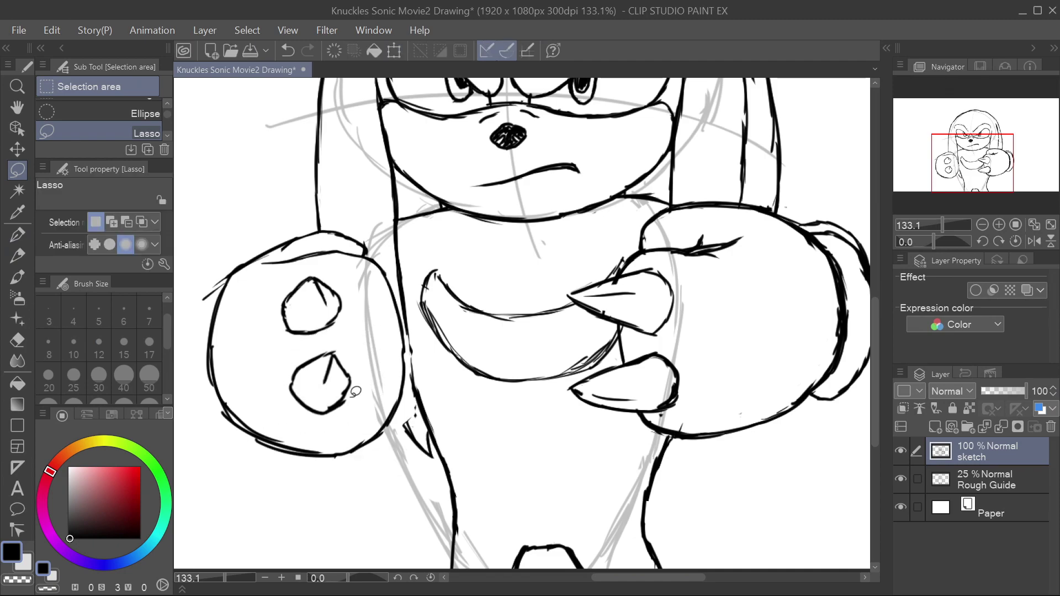
Erase the lower edge of the left glove and redraw its bottom and outer outline flatter and tighter to the spikes
{"action": "left_click_drag", "start_coordinate": [255, 436], "coordinate": [354, 448]}
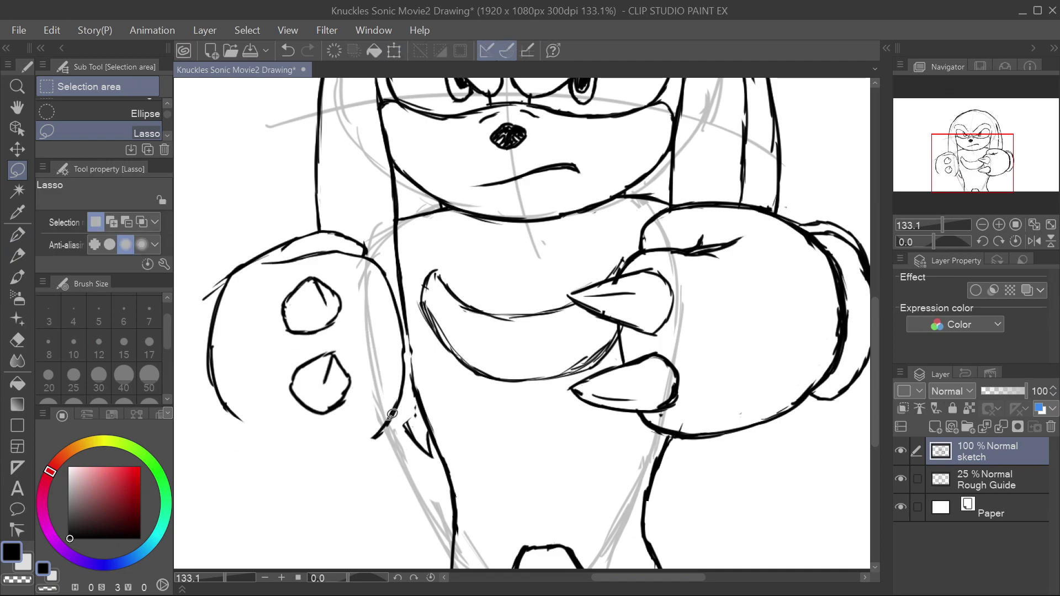
{"action": "left_click", "coordinate": [18, 238]}
{"action": "left_click_drag", "start_coordinate": [264, 445], "coordinate": [373, 426]}
{"action": "mouse_move", "coordinate": [382, 432]}
{"action": "left_mouse_down"}
{"action": "mouse_move", "coordinate": [300, 439]}
{"action": "mouse_move", "coordinate": [209, 381]}
{"action": "left_mouse_up"}
{"action": "mouse_move", "coordinate": [264, 257]}
{"action": "left_mouse_down"}
{"action": "mouse_move", "coordinate": [222, 298]}
{"action": "mouse_move", "coordinate": [226, 287]}
{"action": "mouse_move", "coordinate": [214, 323]}
{"action": "left_mouse_up"}
{"action": "key", "text": "ctrl+z"}
{"action": "key", "text": "ctrl+z"}
{"action": "key", "text": "ctrl+z"}
{"action": "key", "text": "ctrl+z"}
{"action": "key", "text": "ctrl+z"}
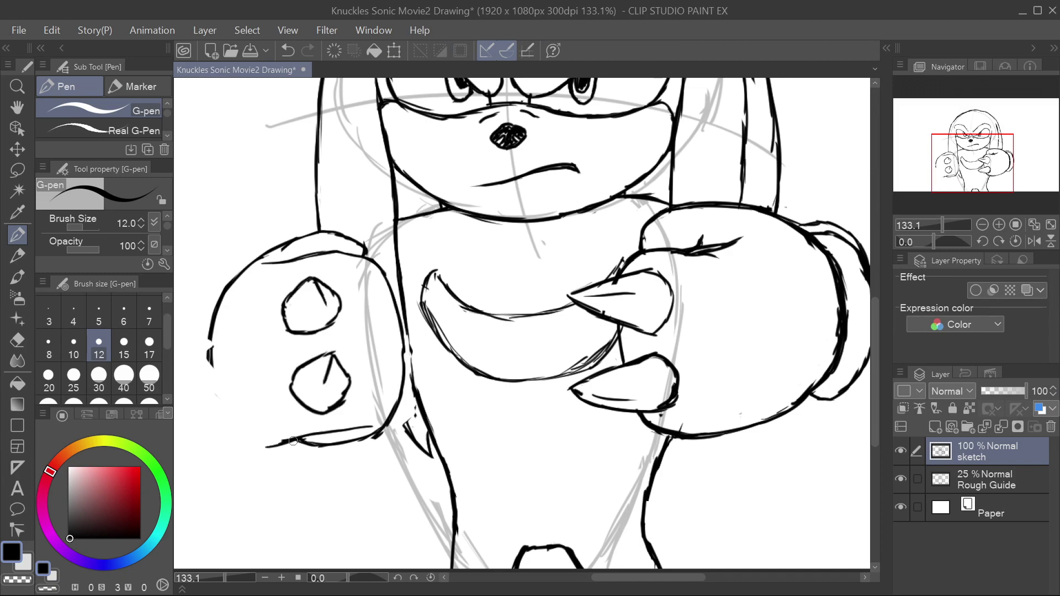
{"action": "mouse_move", "coordinate": [292, 444]}
{"action": "left_mouse_down"}
{"action": "mouse_move", "coordinate": [256, 446]}
{"action": "mouse_move", "coordinate": [210, 412]}
{"action": "mouse_move", "coordinate": [197, 376]}
{"action": "mouse_move", "coordinate": [254, 260]}
{"action": "left_mouse_up"}
Lasso the whole left glove with its spikes, enlarge and reposition it slightly with a transform, and deselect
{"action": "left_click_drag", "start_coordinate": [625, 578], "coordinate": [611, 579]}
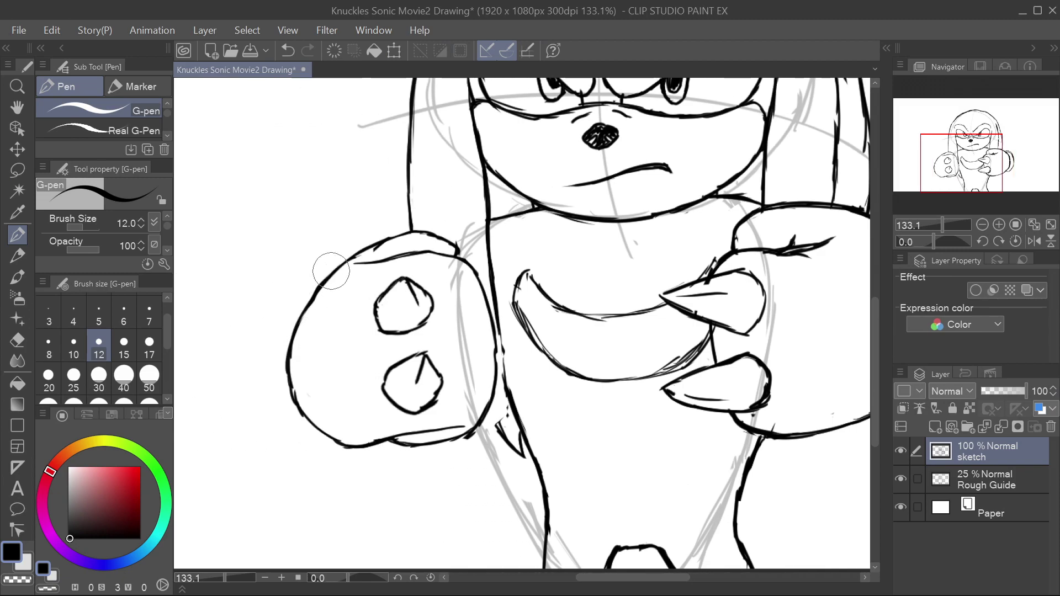
{"action": "left_click", "coordinate": [17, 170]}
{"action": "mouse_move", "coordinate": [356, 218]}
{"action": "left_mouse_down"}
{"action": "mouse_move", "coordinate": [500, 367]}
{"action": "mouse_move", "coordinate": [458, 221]}
{"action": "mouse_move", "coordinate": [359, 217]}
{"action": "left_mouse_up"}
{"action": "left_click", "coordinate": [435, 541]}
{"action": "left_click_drag", "start_coordinate": [611, 578], "coordinate": [630, 578]}
{"action": "left_click_drag", "start_coordinate": [360, 386], "coordinate": [794, 360]}
{"action": "left_click_drag", "start_coordinate": [671, 341], "coordinate": [379, 394]}
{"action": "left_click_drag", "start_coordinate": [684, 578], "coordinate": [667, 578]}
{"action": "mouse_move", "coordinate": [474, 382]}
{"action": "left_mouse_down"}
{"action": "mouse_move", "coordinate": [486, 351]}
{"action": "mouse_move", "coordinate": [469, 351]}
{"action": "left_mouse_up"}
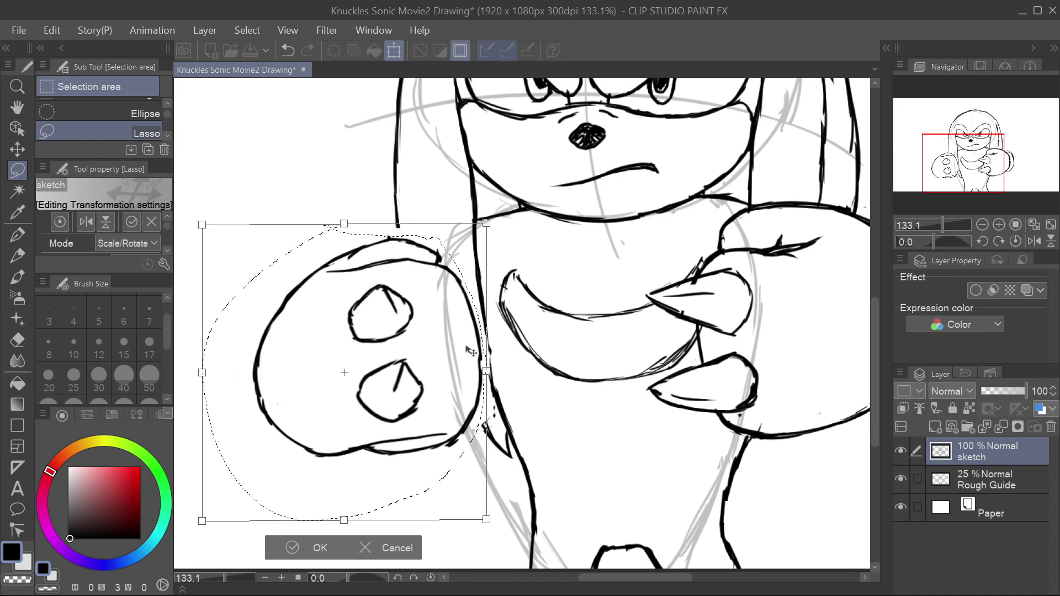
{"action": "key", "text": "Return"}
{"action": "key", "text": "ctrl+d"}
Redraw the pointed tufts between the left glove and the torso, and reconnect the left quill line to the glove
{"action": "key", "text": "p"}
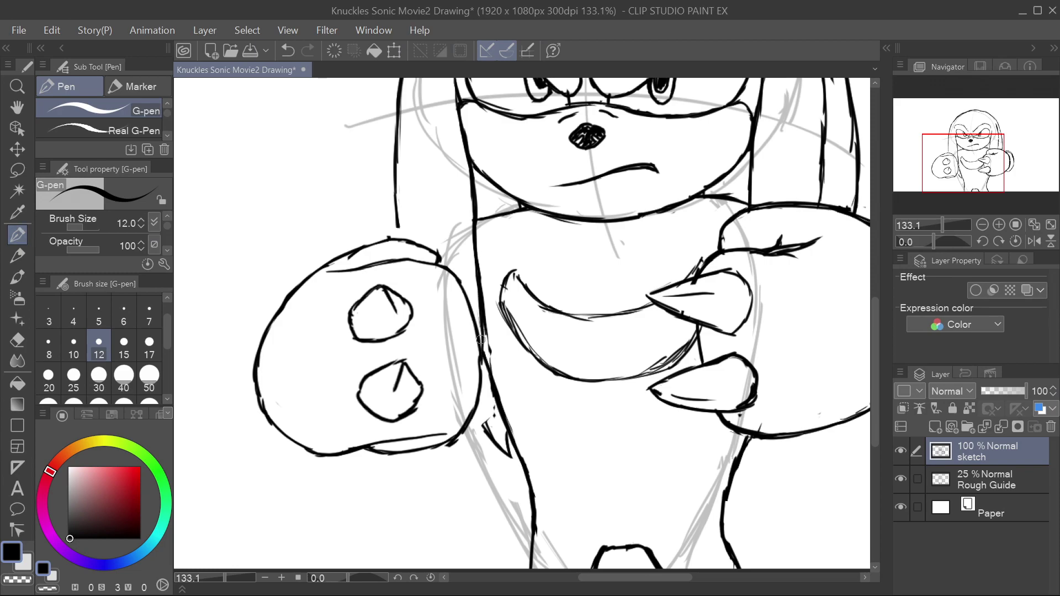
{"action": "left_click_drag", "start_coordinate": [475, 463], "coordinate": [479, 407]}
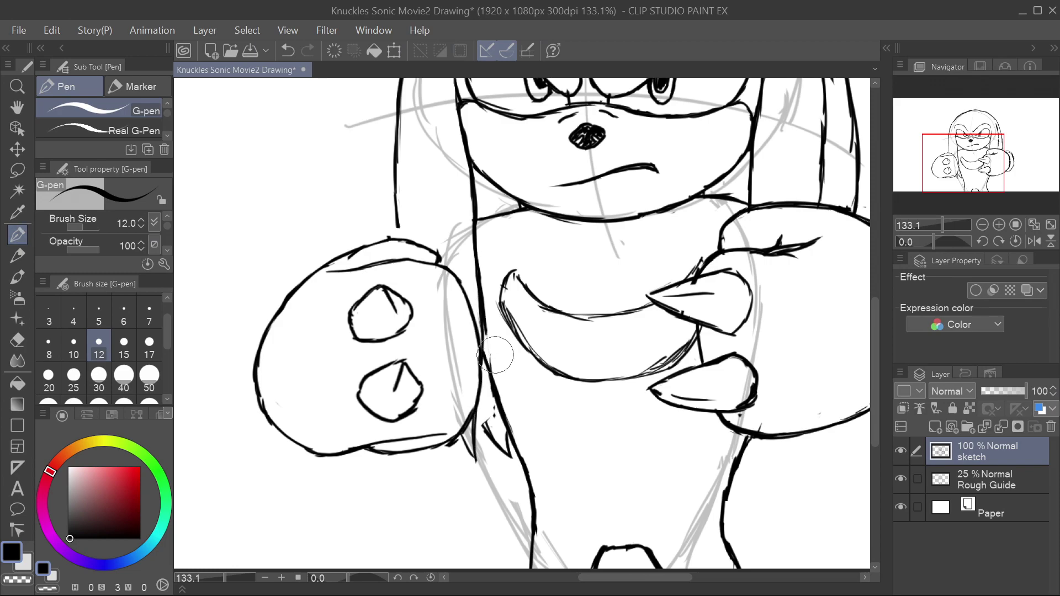
{"action": "mouse_move", "coordinate": [490, 338]}
{"action": "left_mouse_down"}
{"action": "mouse_move", "coordinate": [500, 444]}
{"action": "mouse_move", "coordinate": [490, 396]}
{"action": "mouse_move", "coordinate": [480, 404]}
{"action": "left_mouse_up"}
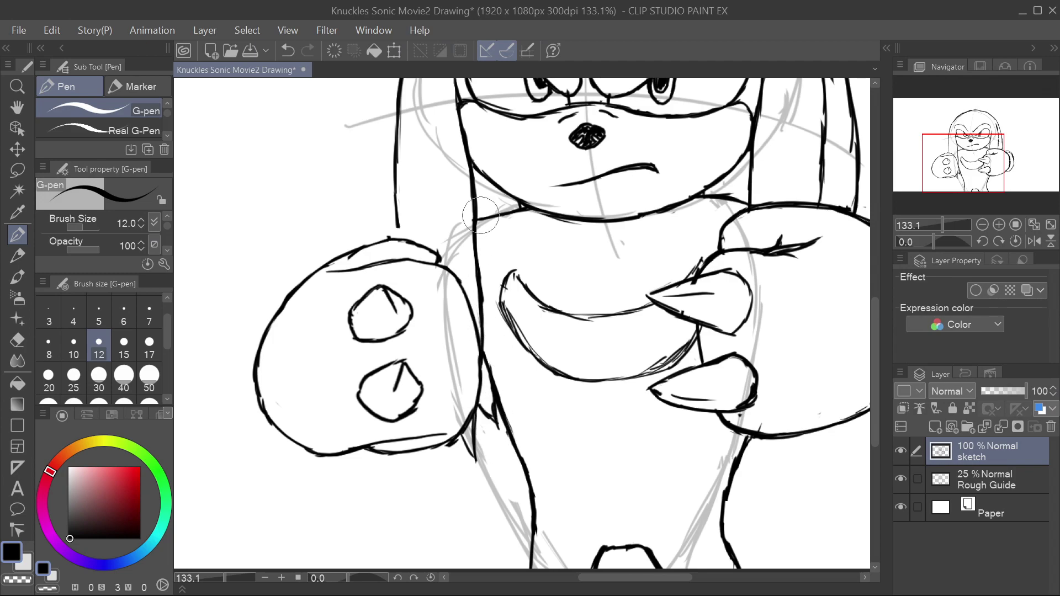
{"action": "scroll", "coordinate": [481, 216], "scroll_direction": "up", "scroll_amount": 5}
{"action": "left_click_drag", "start_coordinate": [389, 332], "coordinate": [401, 207]}
{"action": "mouse_move", "coordinate": [408, 348]}
{"action": "left_mouse_down"}
{"action": "mouse_move", "coordinate": [408, 230]}
{"action": "mouse_move", "coordinate": [400, 313]}
{"action": "left_mouse_up"}
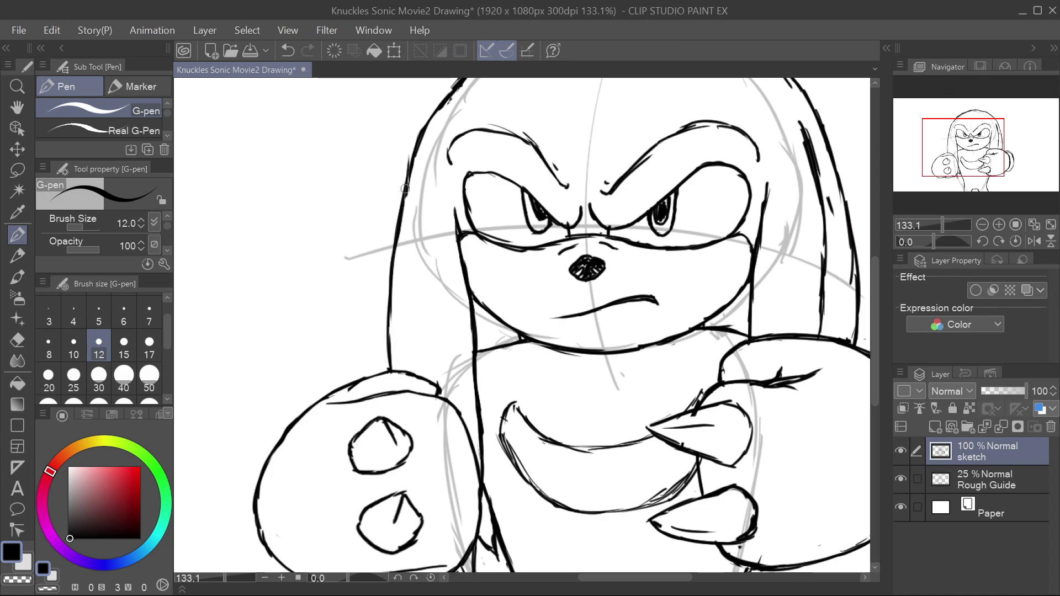
{"action": "key", "text": "ctrl+0"}
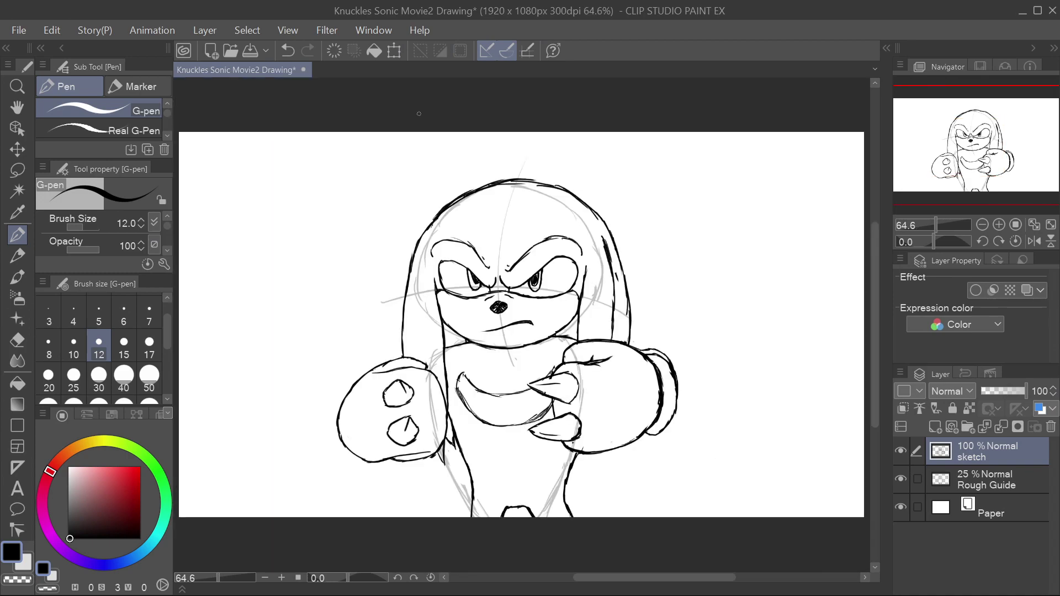
Add the curved cuff and arm outline behind the outer side of the left glove
{"action": "scroll", "coordinate": [394, 410], "scroll_direction": "up", "scroll_amount": 7}
{"action": "mouse_move", "coordinate": [373, 434]}
{"action": "left_mouse_down"}
{"action": "mouse_move", "coordinate": [312, 384]}
{"action": "mouse_move", "coordinate": [323, 319]}
{"action": "left_mouse_up"}
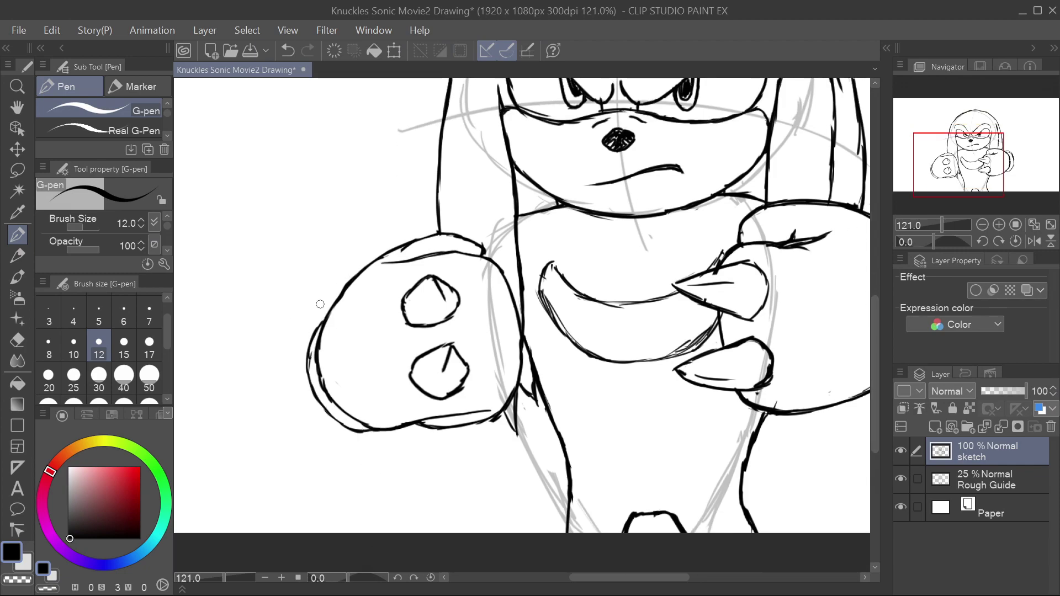
{"action": "mouse_move", "coordinate": [373, 253]}
{"action": "left_mouse_down"}
{"action": "mouse_move", "coordinate": [315, 309]}
{"action": "mouse_move", "coordinate": [306, 355]}
{"action": "mouse_move", "coordinate": [320, 347]}
{"action": "mouse_move", "coordinate": [319, 378]}
{"action": "mouse_move", "coordinate": [320, 346]}
{"action": "left_mouse_up"}
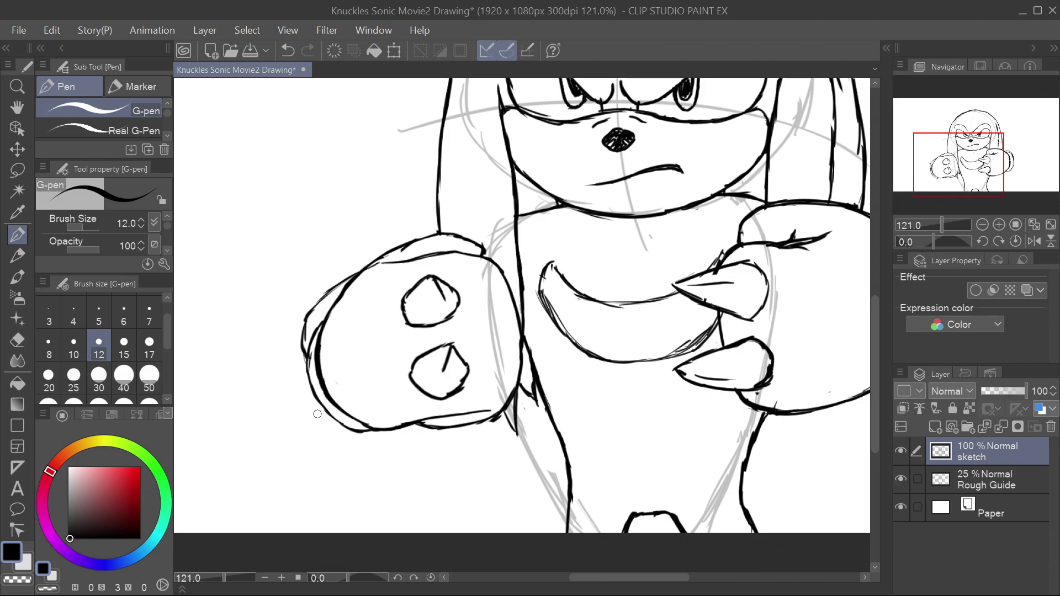
{"action": "mouse_move", "coordinate": [347, 429]}
{"action": "left_mouse_down"}
{"action": "mouse_move", "coordinate": [303, 373]}
{"action": "mouse_move", "coordinate": [316, 333]}
{"action": "left_mouse_up"}
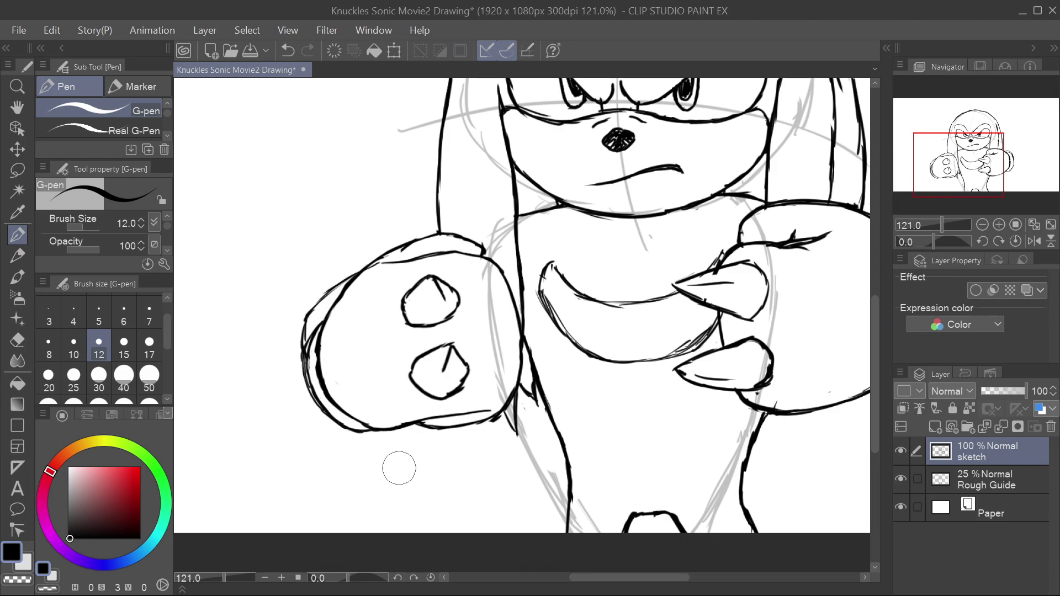
{"action": "left_click_drag", "start_coordinate": [304, 334], "coordinate": [346, 282]}
{"action": "key", "text": "ctrl+0"}
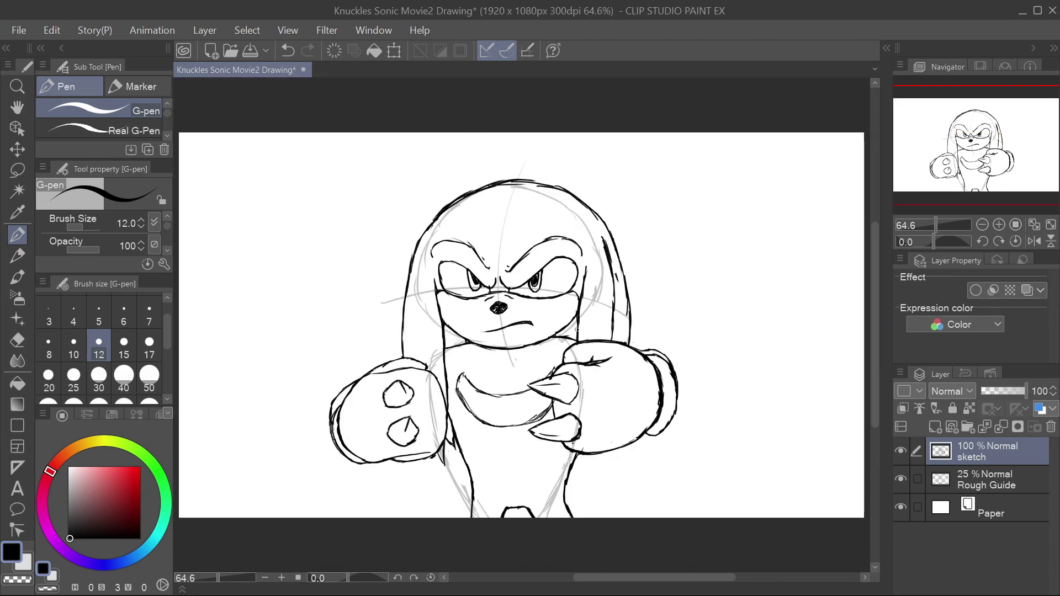
Hide the Rough Guide layer, lasso the whole figure, enlarge and reposition it on the canvas with a transform, and deselect
{"action": "left_click", "coordinate": [901, 479]}
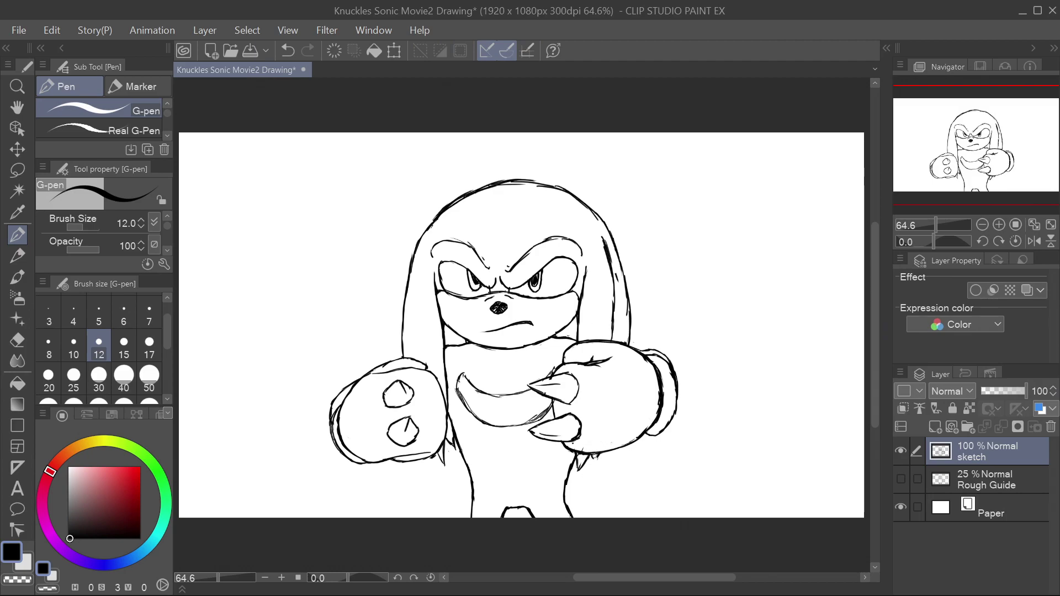
{"action": "key", "text": "m"}
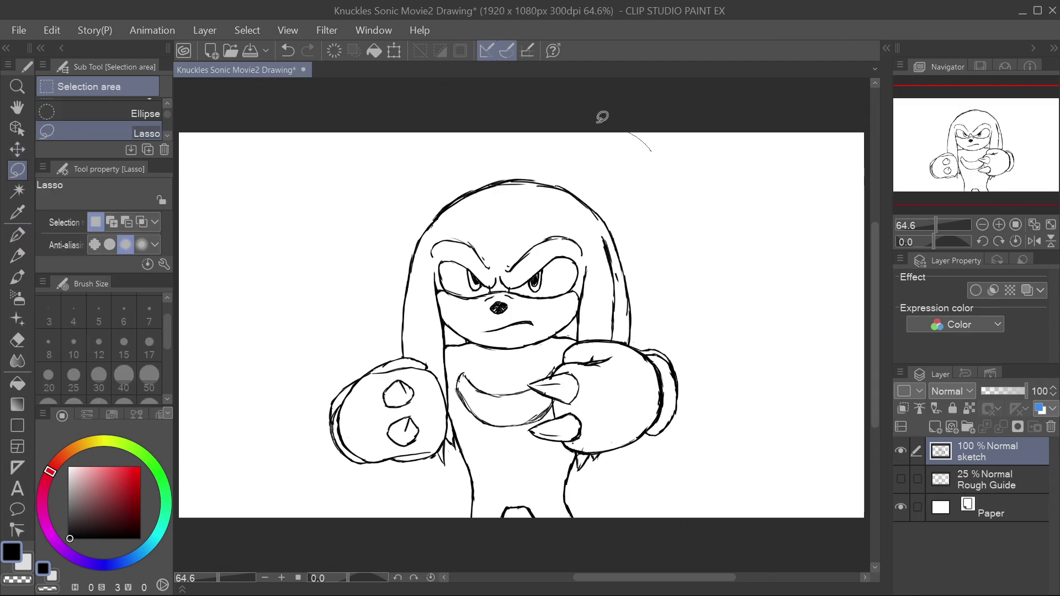
{"action": "left_click_drag", "start_coordinate": [644, 134], "coordinate": [549, 87]}
{"action": "key", "text": "ctrl+t"}
{"action": "left_click_drag", "start_coordinate": [795, 111], "coordinate": [859, 57]}
{"action": "left_click_drag", "start_coordinate": [780, 160], "coordinate": [758, 159]}
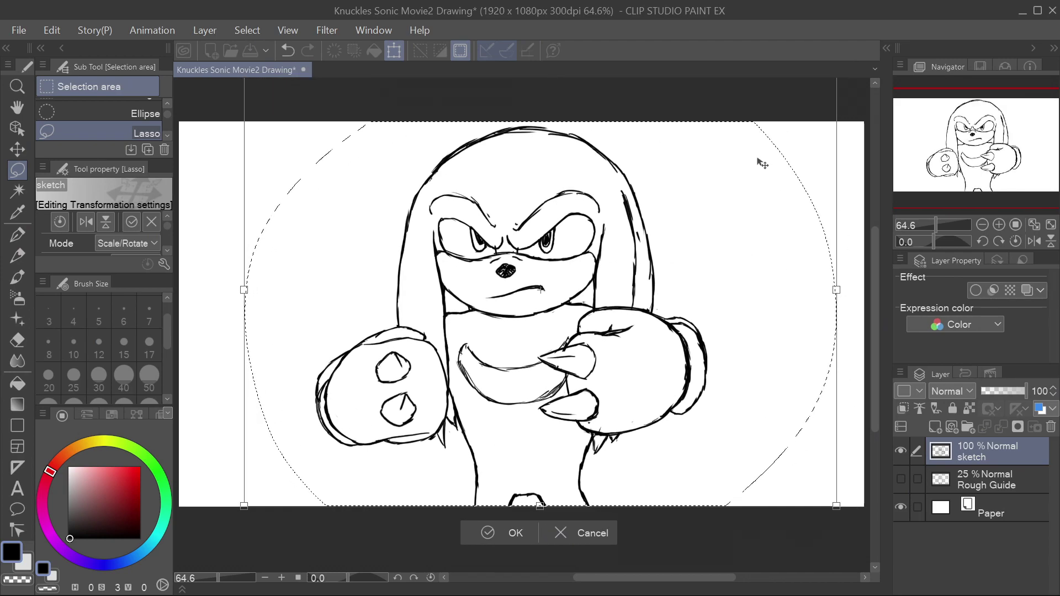
{"action": "key", "text": "Return"}
{"action": "key", "text": "ctrl+d"}
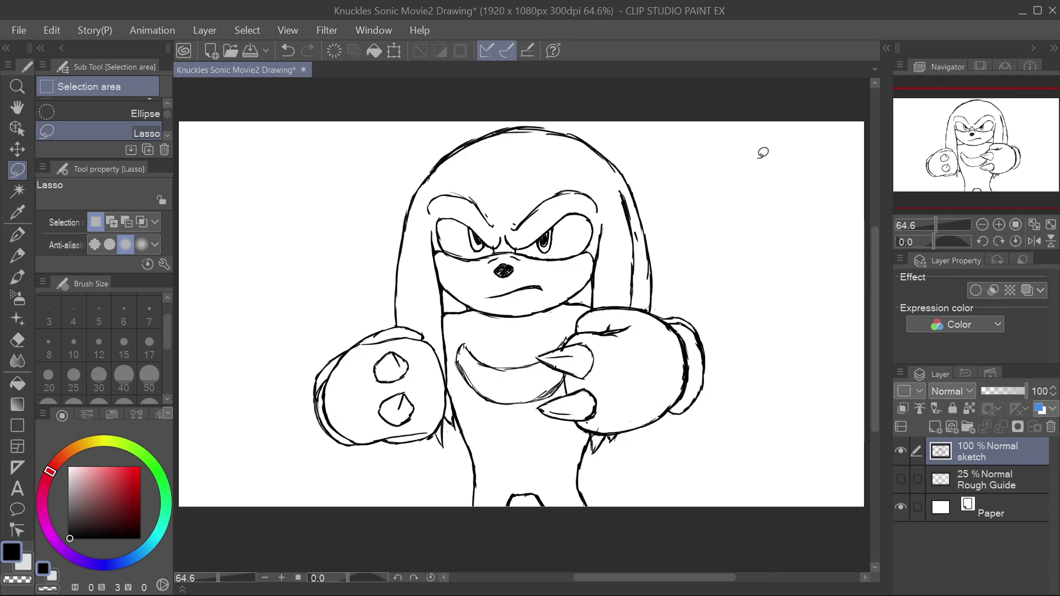
Undo the last pen strokes on the sketch
{"action": "key", "text": "p"}
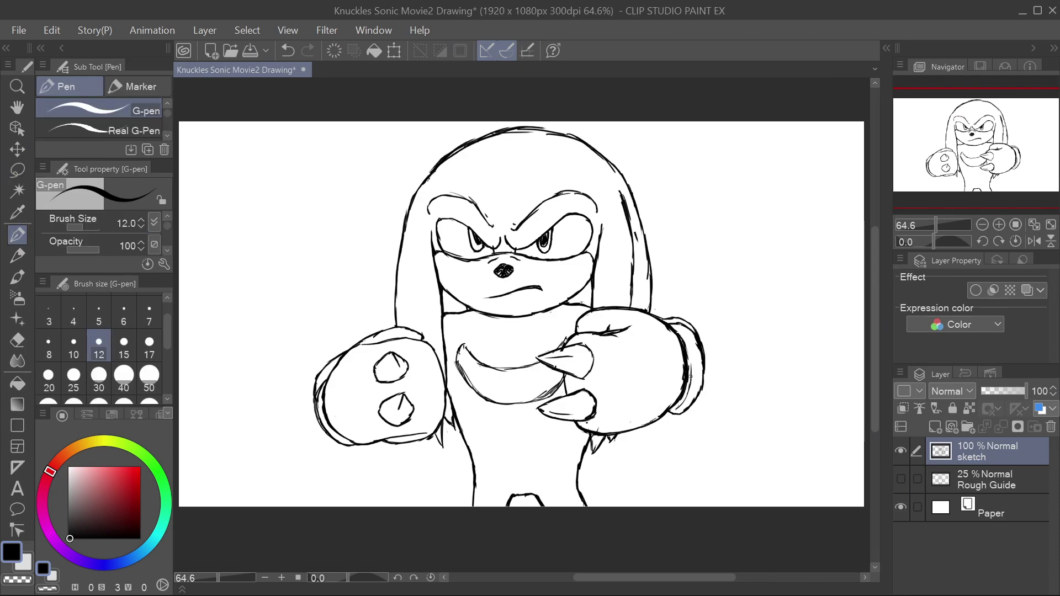
{"action": "key", "text": "ctrl+z"}
{"action": "key", "text": "ctrl+z"}
{"action": "key", "text": "ctrl+z"}
{"action": "key", "text": "ctrl+z"}
{"action": "scroll", "coordinate": [551, 271], "scroll_direction": "up", "scroll_amount": 4}
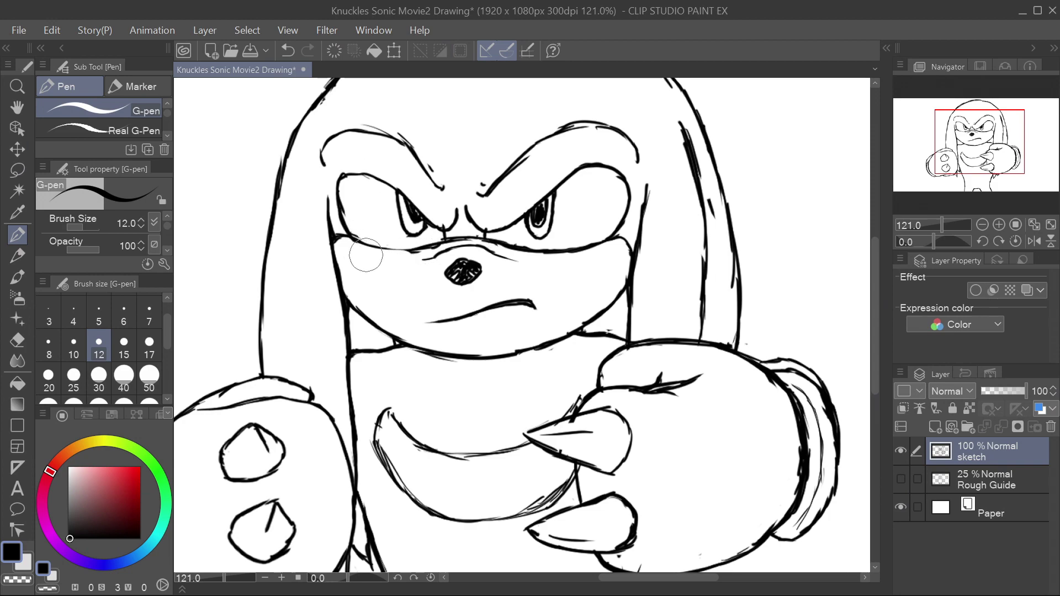
Paint the head and quills dark red on the Colour layer with the G-pen at size 30, leaving the eyes and muzzle white
{"action": "scroll", "coordinate": [415, 240], "scroll_direction": "down", "scroll_amount": 3}
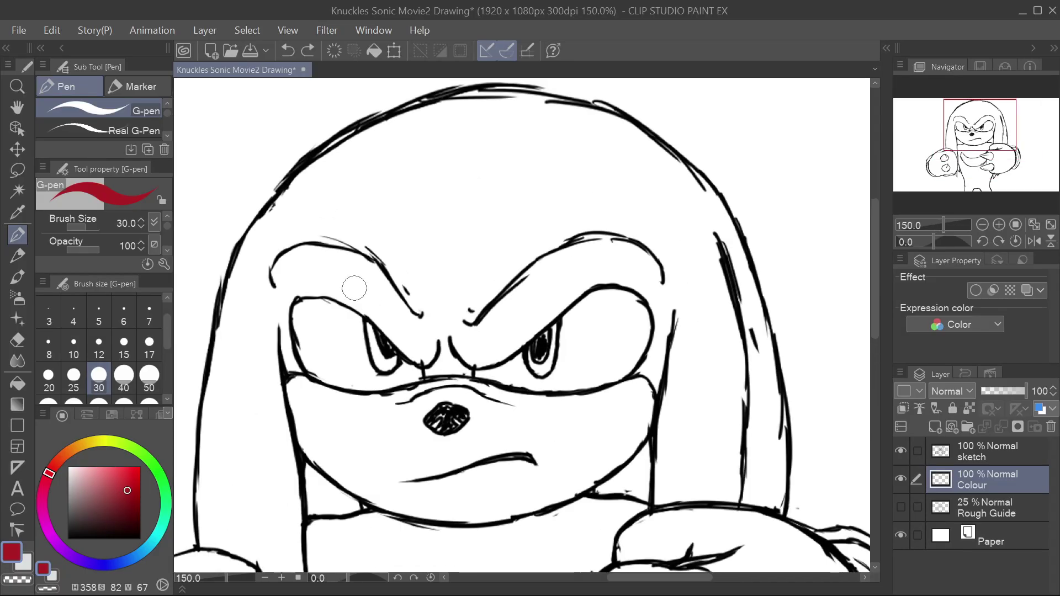
{"action": "mouse_move", "coordinate": [350, 287]}
{"action": "left_mouse_down"}
{"action": "mouse_move", "coordinate": [412, 354]}
{"action": "mouse_move", "coordinate": [394, 283]}
{"action": "mouse_move", "coordinate": [417, 127]}
{"action": "mouse_move", "coordinate": [358, 133]}
{"action": "mouse_move", "coordinate": [393, 309]}
{"action": "mouse_move", "coordinate": [451, 373]}
{"action": "mouse_move", "coordinate": [432, 343]}
{"action": "mouse_move", "coordinate": [452, 311]}
{"action": "mouse_move", "coordinate": [478, 98]}
{"action": "mouse_move", "coordinate": [414, 176]}
{"action": "mouse_move", "coordinate": [450, 270]}
{"action": "mouse_move", "coordinate": [228, 305]}
{"action": "mouse_move", "coordinate": [275, 310]}
{"action": "mouse_move", "coordinate": [296, 364]}
{"action": "mouse_move", "coordinate": [272, 303]}
{"action": "mouse_move", "coordinate": [321, 289]}
{"action": "mouse_move", "coordinate": [484, 354]}
{"action": "mouse_move", "coordinate": [614, 264]}
{"action": "mouse_move", "coordinate": [575, 137]}
{"action": "mouse_move", "coordinate": [464, 104]}
{"action": "mouse_move", "coordinate": [572, 101]}
{"action": "mouse_move", "coordinate": [648, 146]}
{"action": "mouse_move", "coordinate": [685, 198]}
{"action": "mouse_move", "coordinate": [643, 243]}
{"action": "mouse_move", "coordinate": [736, 248]}
{"action": "mouse_move", "coordinate": [756, 370]}
{"action": "mouse_move", "coordinate": [752, 483]}
{"action": "mouse_move", "coordinate": [773, 499]}
{"action": "mouse_move", "coordinate": [779, 413]}
{"action": "mouse_move", "coordinate": [784, 516]}
{"action": "left_mouse_up"}
{"action": "mouse_move", "coordinate": [588, 497]}
{"action": "left_mouse_down"}
{"action": "mouse_move", "coordinate": [659, 392]}
{"action": "mouse_move", "coordinate": [648, 359]}
{"action": "mouse_move", "coordinate": [675, 295]}
{"action": "mouse_move", "coordinate": [734, 463]}
{"action": "mouse_move", "coordinate": [728, 496]}
{"action": "mouse_move", "coordinate": [626, 483]}
{"action": "mouse_move", "coordinate": [690, 486]}
{"action": "mouse_move", "coordinate": [629, 270]}
{"action": "left_mouse_up"}
{"action": "left_click_drag", "start_coordinate": [495, 293], "coordinate": [483, 348]}
{"action": "left_click_drag", "start_coordinate": [635, 577], "coordinate": [610, 578]}
{"action": "left_click_drag", "start_coordinate": [874, 245], "coordinate": [873, 274]}
{"action": "mouse_move", "coordinate": [371, 309]}
{"action": "left_mouse_down"}
{"action": "mouse_move", "coordinate": [446, 375]}
{"action": "mouse_move", "coordinate": [363, 437]}
{"action": "mouse_move", "coordinate": [485, 525]}
{"action": "mouse_move", "coordinate": [496, 381]}
{"action": "mouse_move", "coordinate": [634, 425]}
{"action": "mouse_move", "coordinate": [712, 476]}
{"action": "mouse_move", "coordinate": [764, 431]}
{"action": "left_mouse_up"}
Paint the torso, upper legs, pointed tufts and the arm behind the left cuff dark red, leaving the chest crescent white
{"action": "left_click_drag", "start_coordinate": [873, 310], "coordinate": [873, 355]}
{"action": "mouse_move", "coordinate": [520, 318]}
{"action": "left_mouse_down"}
{"action": "mouse_move", "coordinate": [610, 374]}
{"action": "mouse_move", "coordinate": [668, 367]}
{"action": "mouse_move", "coordinate": [723, 333]}
{"action": "mouse_move", "coordinate": [727, 320]}
{"action": "mouse_move", "coordinate": [580, 279]}
{"action": "mouse_move", "coordinate": [559, 252]}
{"action": "mouse_move", "coordinate": [550, 367]}
{"action": "mouse_move", "coordinate": [641, 336]}
{"action": "mouse_move", "coordinate": [664, 360]}
{"action": "left_mouse_up"}
{"action": "scroll", "coordinate": [670, 361], "scroll_direction": "down", "scroll_amount": 3}
{"action": "mouse_move", "coordinate": [469, 199]}
{"action": "left_mouse_down"}
{"action": "mouse_move", "coordinate": [478, 309]}
{"action": "mouse_move", "coordinate": [461, 335]}
{"action": "mouse_move", "coordinate": [549, 436]}
{"action": "mouse_move", "coordinate": [611, 449]}
{"action": "mouse_move", "coordinate": [508, 232]}
{"action": "mouse_move", "coordinate": [552, 326]}
{"action": "mouse_move", "coordinate": [731, 273]}
{"action": "mouse_move", "coordinate": [668, 326]}
{"action": "mouse_move", "coordinate": [769, 347]}
{"action": "mouse_move", "coordinate": [823, 387]}
{"action": "mouse_move", "coordinate": [844, 370]}
{"action": "mouse_move", "coordinate": [679, 505]}
{"action": "mouse_move", "coordinate": [782, 389]}
{"action": "mouse_move", "coordinate": [662, 497]}
{"action": "left_mouse_up"}
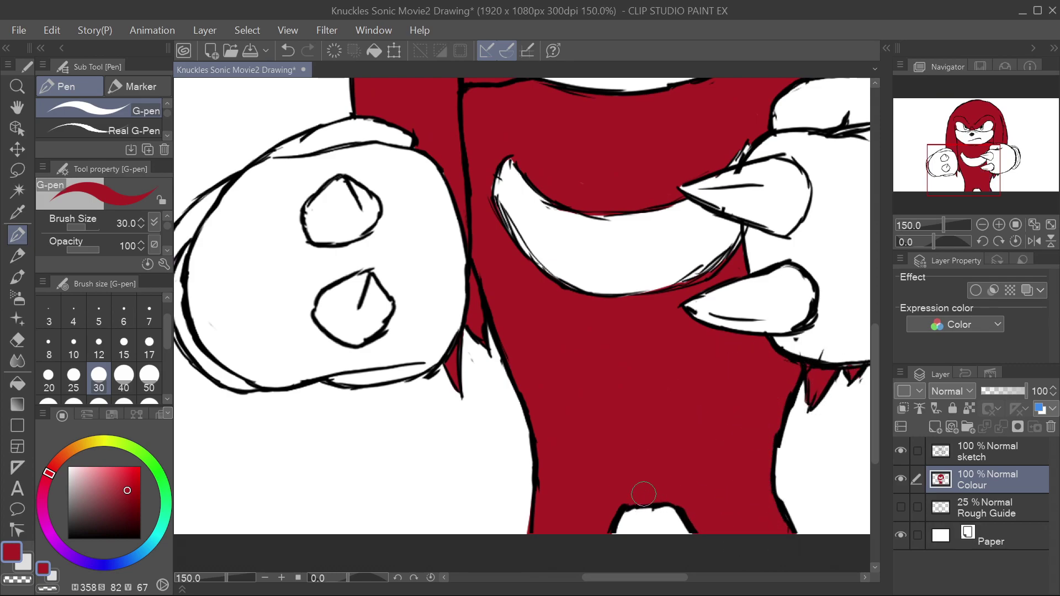
{"action": "left_click_drag", "start_coordinate": [667, 577], "coordinate": [632, 578]}
{"action": "left_click_drag", "start_coordinate": [402, 254], "coordinate": [408, 225]}
{"action": "key", "text": "ctrl+0"}
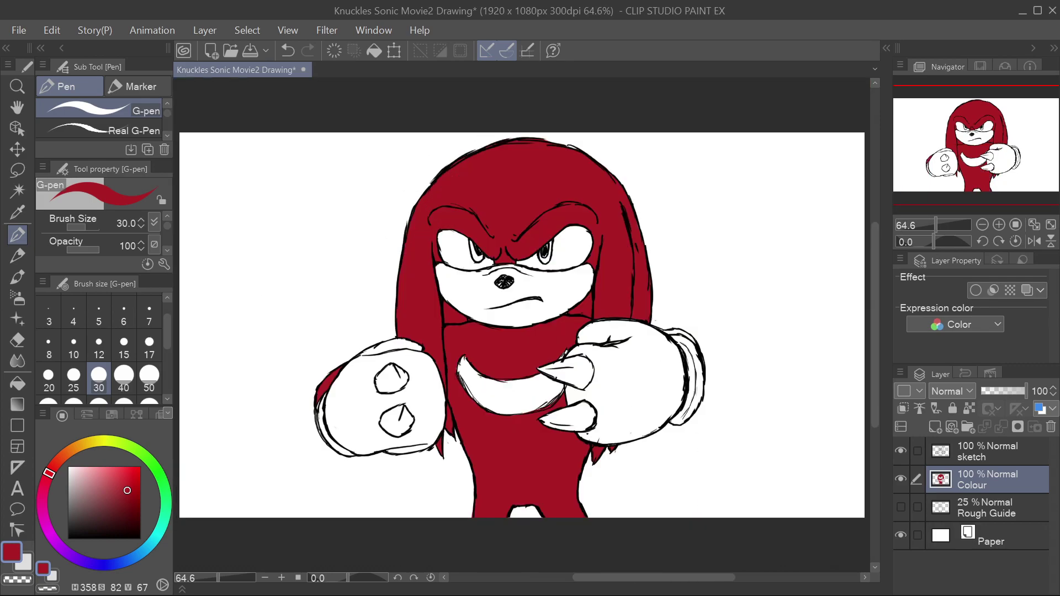
Choose a peach skin tone as the drawing colour and paint the muzzle with it
{"action": "double_click", "coordinate": [11, 552]}
{"action": "left_click_drag", "start_coordinate": [680, 433], "coordinate": [697, 378]}
{"action": "left_click", "coordinate": [851, 548]}
{"action": "left_click", "coordinate": [1018, 322]}
{"action": "mouse_move", "coordinate": [719, 247]}
{"action": "left_mouse_down"}
{"action": "mouse_move", "coordinate": [784, 251]}
{"action": "mouse_move", "coordinate": [743, 309]}
{"action": "left_mouse_up"}
{"action": "key", "text": "ctrl+z"}
{"action": "scroll", "coordinate": [531, 294], "scroll_direction": "up", "scroll_amount": 5}
{"action": "left_click_drag", "start_coordinate": [341, 283], "coordinate": [482, 341]}
{"action": "mouse_move", "coordinate": [420, 326]}
{"action": "left_mouse_down"}
{"action": "mouse_move", "coordinate": [574, 326]}
{"action": "mouse_move", "coordinate": [397, 353]}
{"action": "mouse_move", "coordinate": [541, 345]}
{"action": "left_mouse_up"}
{"action": "mouse_move", "coordinate": [323, 235]}
{"action": "left_mouse_down"}
{"action": "mouse_move", "coordinate": [372, 249]}
{"action": "mouse_move", "coordinate": [489, 226]}
{"action": "mouse_move", "coordinate": [450, 227]}
{"action": "mouse_move", "coordinate": [492, 232]}
{"action": "mouse_move", "coordinate": [488, 223]}
{"action": "mouse_move", "coordinate": [477, 233]}
{"action": "mouse_move", "coordinate": [509, 256]}
{"action": "mouse_move", "coordinate": [650, 218]}
{"action": "mouse_move", "coordinate": [661, 242]}
{"action": "mouse_move", "coordinate": [577, 345]}
{"action": "mouse_move", "coordinate": [664, 261]}
{"action": "mouse_move", "coordinate": [662, 252]}
{"action": "mouse_move", "coordinate": [551, 289]}
{"action": "mouse_move", "coordinate": [502, 264]}
{"action": "mouse_move", "coordinate": [483, 297]}
{"action": "mouse_move", "coordinate": [349, 272]}
{"action": "mouse_move", "coordinate": [353, 293]}
{"action": "mouse_move", "coordinate": [436, 267]}
{"action": "left_mouse_up"}
Fill in the pupils and nose with black on the sketch layer, using the G-pen at size 10
{"action": "left_click", "coordinate": [140, 538]}
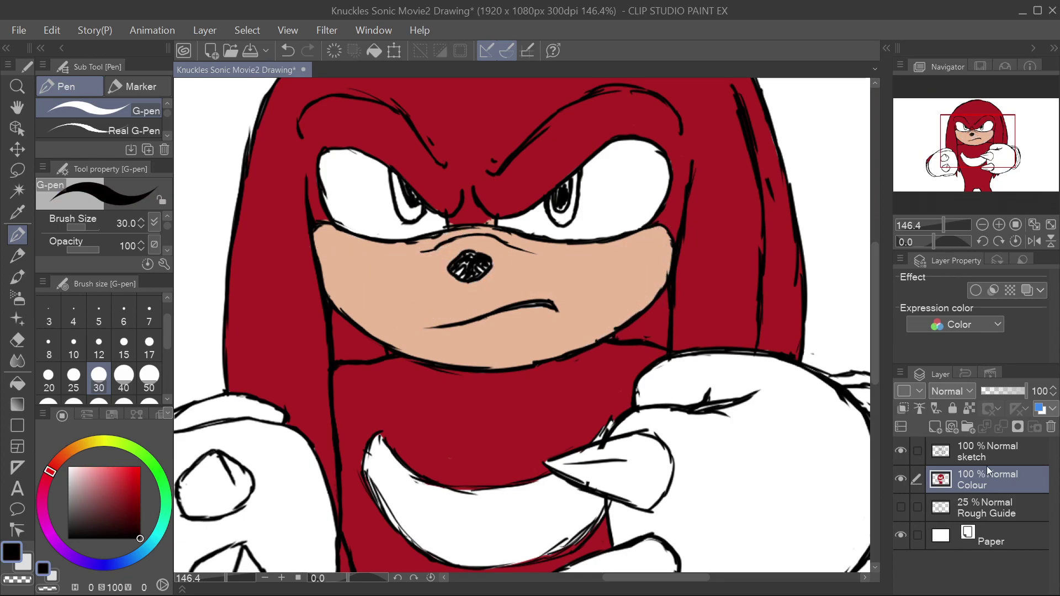
{"action": "left_click", "coordinate": [988, 451]}
{"action": "key", "text": "["}
{"action": "key", "text": "["}
{"action": "key", "text": "["}
{"action": "key", "text": "["}
{"action": "key", "text": "["}
{"action": "key", "text": "["}
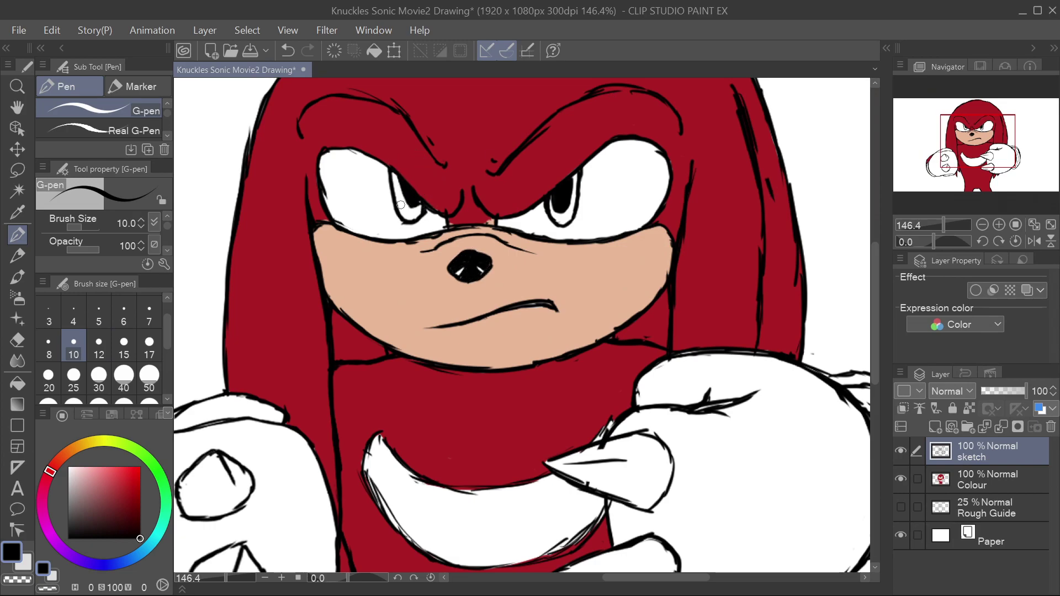
Choose a dark purple and paint both irises on the Colour layer with the G-pen at size 15
{"action": "left_click", "coordinate": [12, 553]}
{"action": "left_click", "coordinate": [851, 399]}
{"action": "left_click", "coordinate": [773, 502]}
{"action": "left_click", "coordinate": [807, 456]}
{"action": "left_click", "coordinate": [1017, 312]}
{"action": "left_click", "coordinate": [973, 479]}
{"action": "left_click", "coordinate": [124, 347]}
{"action": "mouse_move", "coordinate": [557, 219]}
{"action": "left_mouse_down"}
{"action": "mouse_move", "coordinate": [552, 196]}
{"action": "mouse_move", "coordinate": [568, 217]}
{"action": "left_mouse_up"}
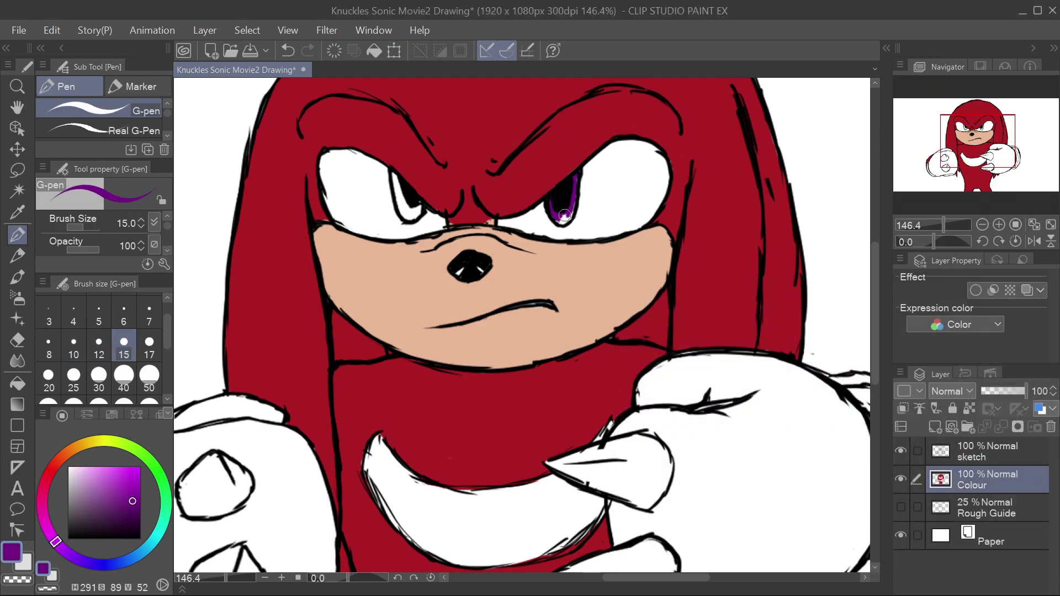
{"action": "mouse_move", "coordinate": [393, 174]}
{"action": "left_mouse_down"}
{"action": "mouse_move", "coordinate": [403, 208]}
{"action": "mouse_move", "coordinate": [420, 212]}
{"action": "left_mouse_up"}
{"action": "key", "text": "ctrl+0"}
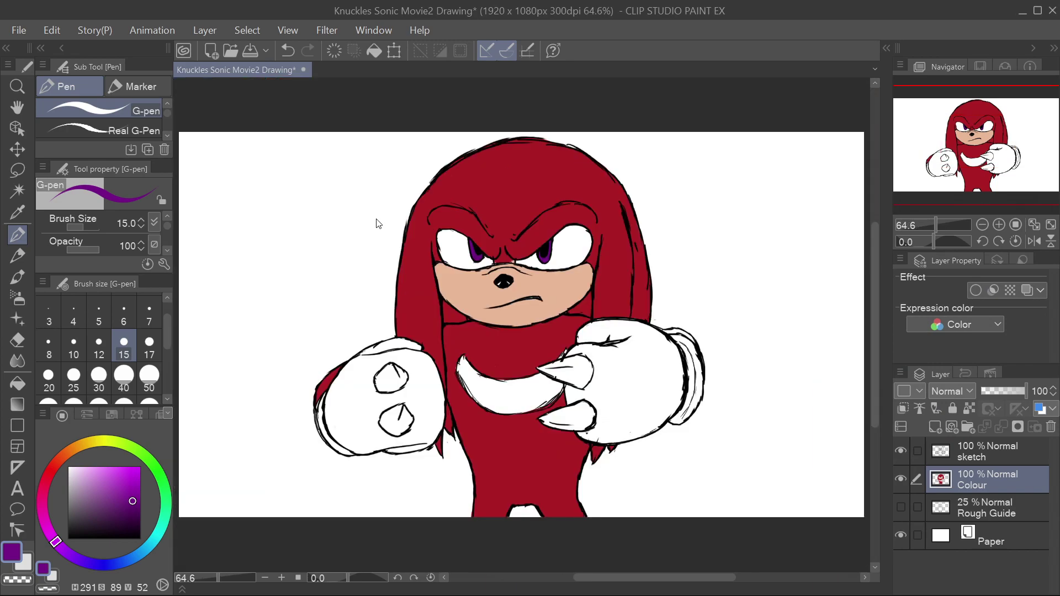
Brighten the lower part of both irises with a lighter purple, using the G-pen at size 10
{"action": "left_click", "coordinate": [69, 468]}
{"action": "left_click", "coordinate": [73, 347]}
{"action": "scroll", "coordinate": [552, 256], "scroll_direction": "up", "scroll_amount": 7}
{"action": "left_click", "coordinate": [528, 275], "text": "alt"}
{"action": "left_click", "coordinate": [131, 483]}
{"action": "left_click_drag", "start_coordinate": [247, 276], "coordinate": [256, 260]}
{"action": "mouse_move", "coordinate": [497, 280]}
{"action": "left_mouse_down"}
{"action": "mouse_move", "coordinate": [495, 259]}
{"action": "mouse_move", "coordinate": [522, 278]}
{"action": "left_mouse_up"}
Add small white highlights to both eyes
{"action": "left_click", "coordinate": [68, 467]}
{"action": "left_click_drag", "start_coordinate": [540, 225], "coordinate": [539, 237]}
{"action": "left_click_drag", "start_coordinate": [260, 256], "coordinate": [256, 270]}
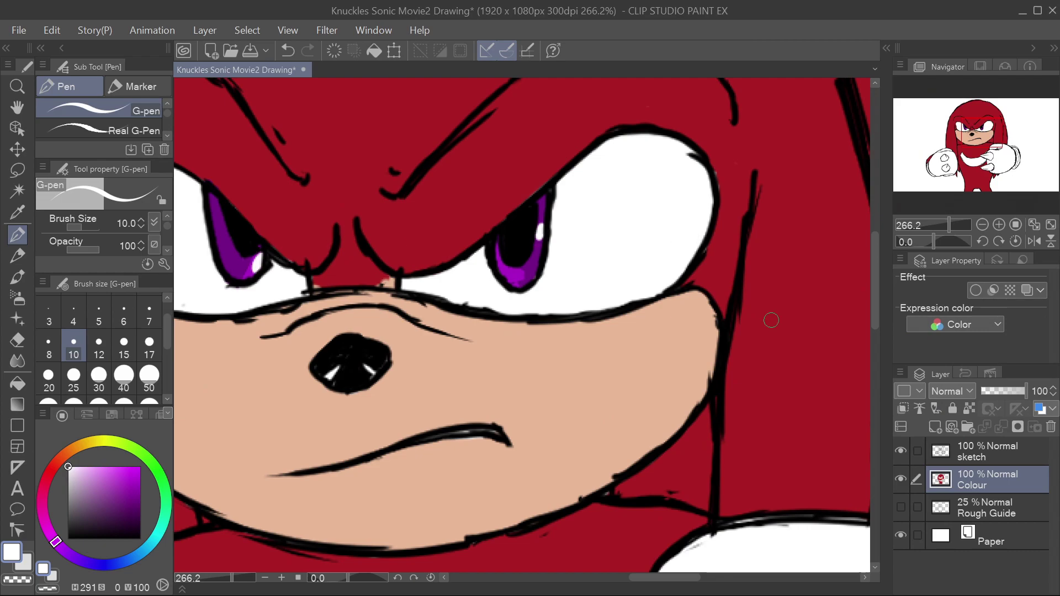
{"action": "left_click", "coordinate": [484, 442], "text": "alt"}
{"action": "key", "text": "ctrl+0"}
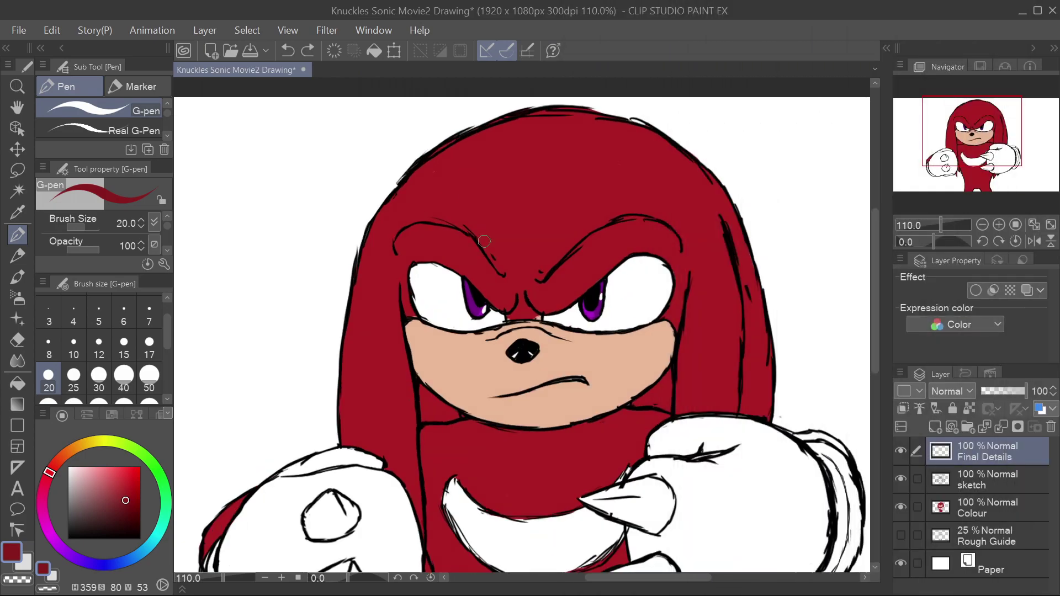
Draw darker red fur strokes over the forehead and left-hand quill on a Final Details layer with the G-pen at size 20
{"action": "left_click_drag", "start_coordinate": [493, 185], "coordinate": [489, 249]}
{"action": "left_click_drag", "start_coordinate": [528, 139], "coordinate": [511, 200]}
{"action": "left_click_drag", "start_coordinate": [592, 105], "coordinate": [524, 210]}
{"action": "left_click_drag", "start_coordinate": [595, 132], "coordinate": [538, 195]}
{"action": "left_click_drag", "start_coordinate": [623, 131], "coordinate": [552, 189]}
{"action": "left_click_drag", "start_coordinate": [644, 125], "coordinate": [566, 190]}
{"action": "left_click_drag", "start_coordinate": [436, 148], "coordinate": [415, 173]}
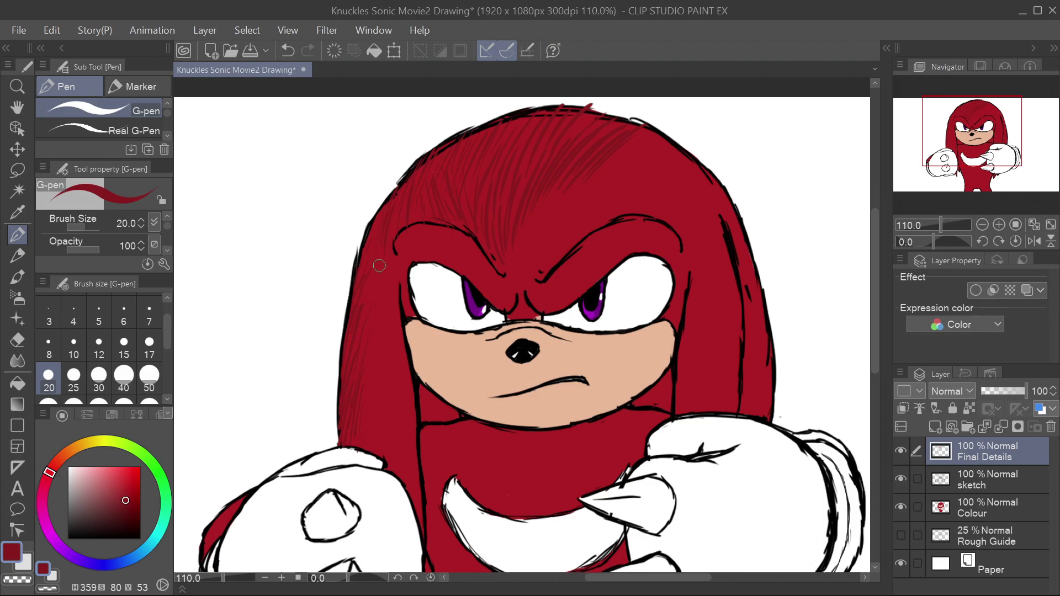
Extend the darker red fur strokes over the right half of the forehead, both brows and the lower left-hand quill
{"action": "left_click_drag", "start_coordinate": [599, 166], "coordinate": [666, 125]}
{"action": "left_click_drag", "start_coordinate": [613, 188], "coordinate": [689, 143]}
{"action": "left_click_drag", "start_coordinate": [624, 209], "coordinate": [678, 193]}
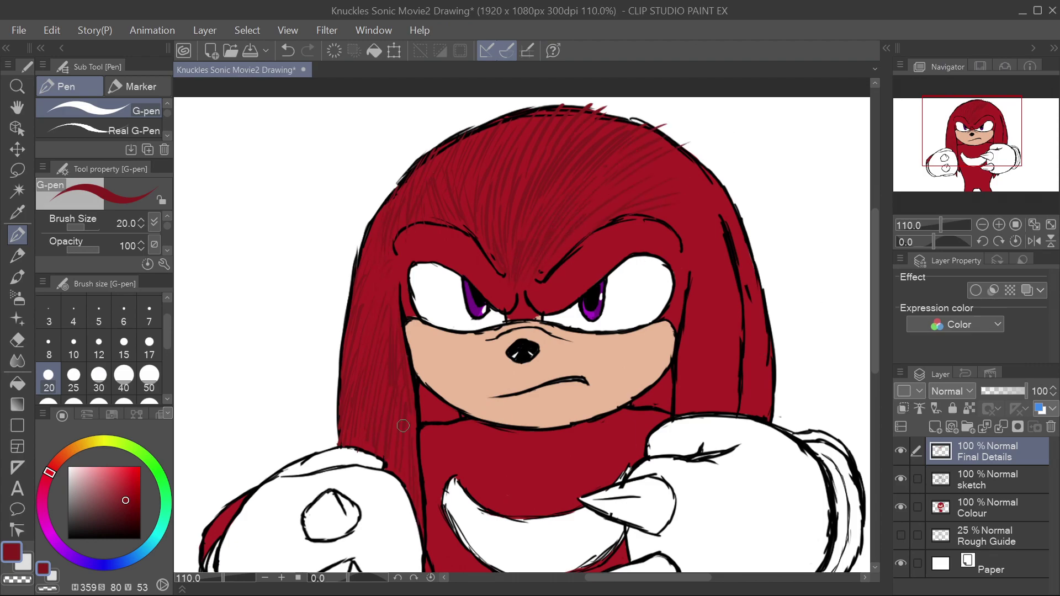
{"action": "left_click_drag", "start_coordinate": [400, 310], "coordinate": [397, 296]}
{"action": "left_click_drag", "start_coordinate": [616, 247], "coordinate": [569, 278]}
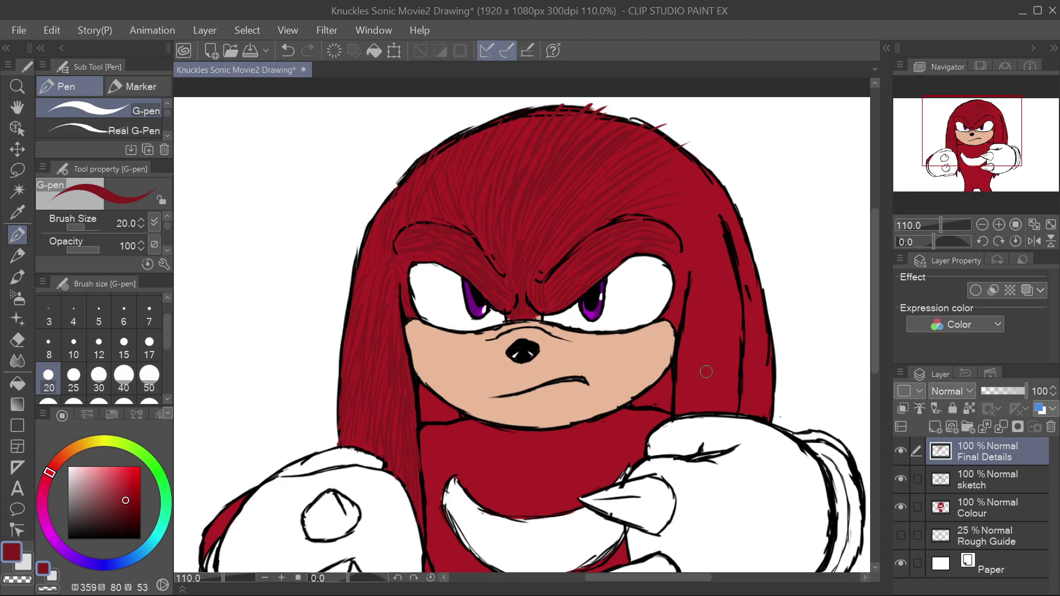
Cover the right-hand quills and the right side of the head with darker red fur strokes
{"action": "left_click_drag", "start_coordinate": [730, 362], "coordinate": [734, 408]}
{"action": "left_click_drag", "start_coordinate": [753, 360], "coordinate": [763, 396]}
{"action": "left_click_drag", "start_coordinate": [753, 299], "coordinate": [773, 351]}
{"action": "mouse_move", "coordinate": [664, 202]}
{"action": "left_mouse_down"}
{"action": "mouse_move", "coordinate": [718, 213]}
{"action": "mouse_move", "coordinate": [704, 228]}
{"action": "mouse_move", "coordinate": [719, 276]}
{"action": "left_mouse_up"}
{"action": "left_click_drag", "start_coordinate": [686, 242], "coordinate": [722, 310]}
{"action": "left_click_drag", "start_coordinate": [694, 276], "coordinate": [683, 345]}
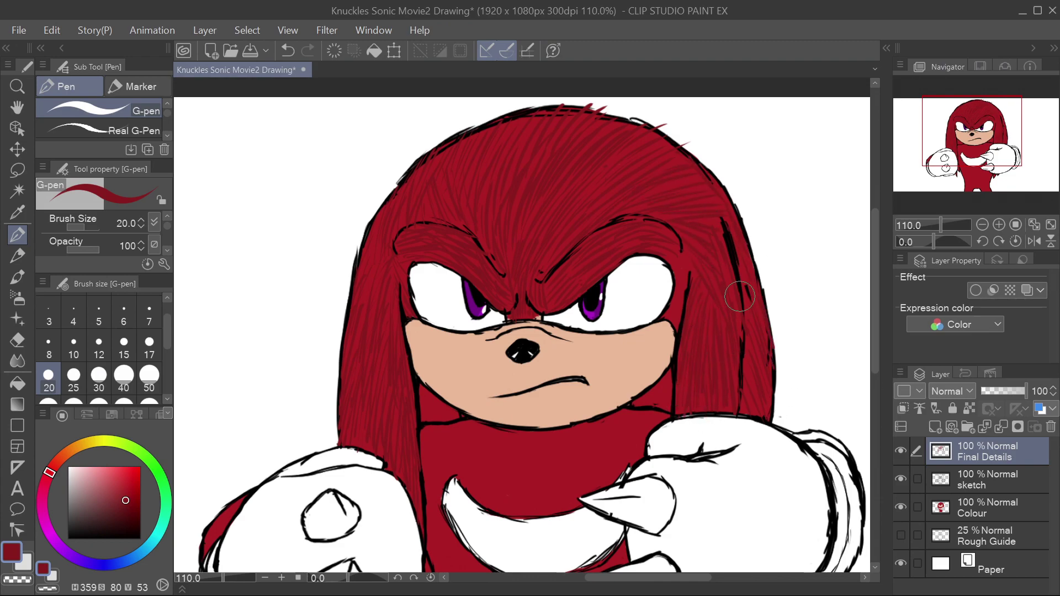
{"action": "scroll", "coordinate": [830, 234], "scroll_direction": "down", "scroll_amount": 5}
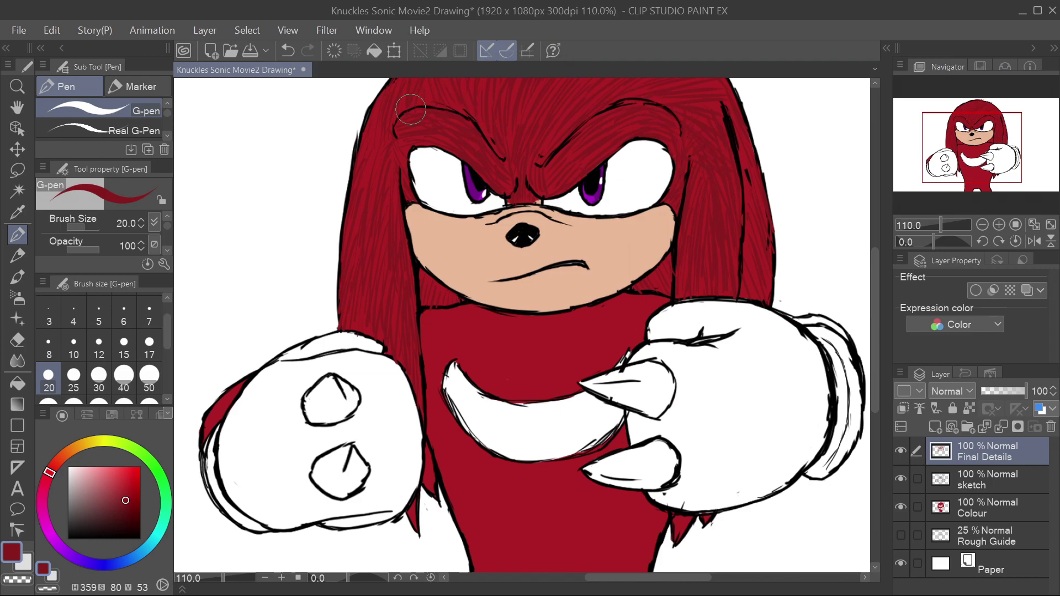
{"action": "key", "text": "ctrl+0"}
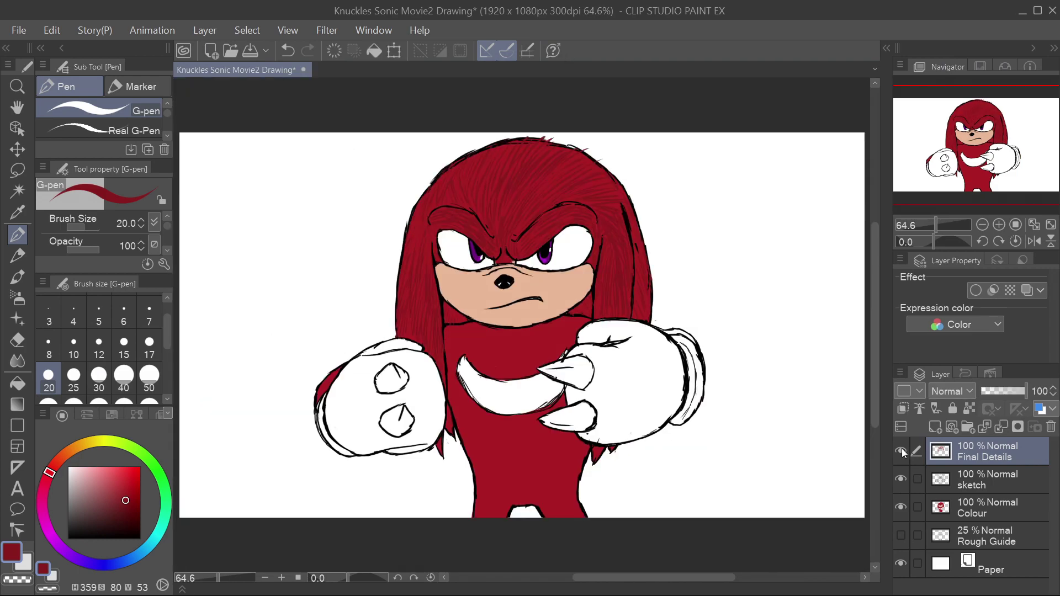
Draw darker red fur strokes across the upper chest between the chin and the white crescent
{"action": "scroll", "coordinate": [509, 449], "scroll_direction": "up", "scroll_amount": 3}
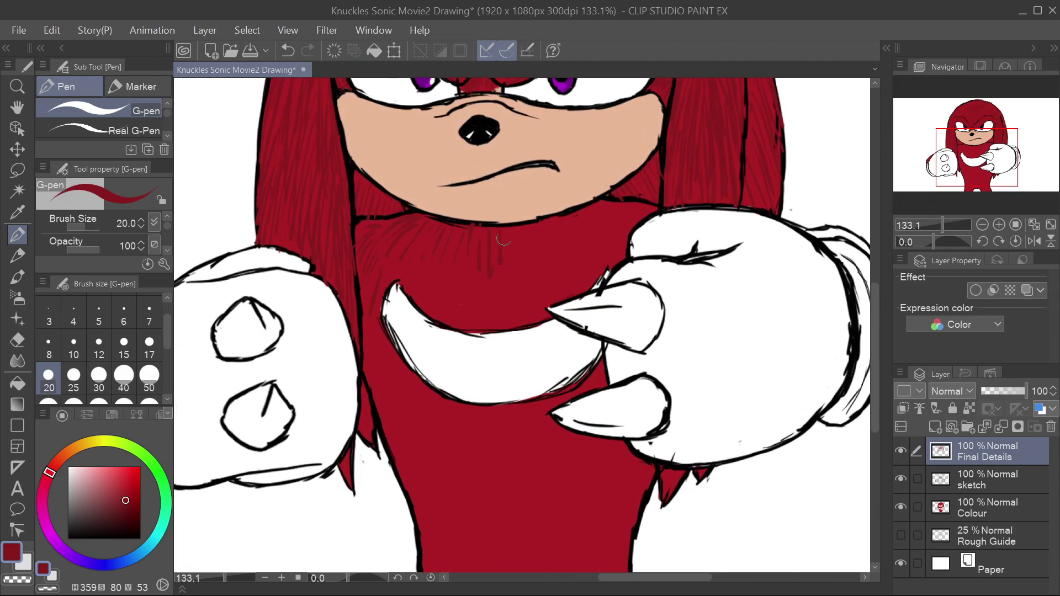
{"action": "mouse_move", "coordinate": [417, 228]}
{"action": "left_mouse_down"}
{"action": "mouse_move", "coordinate": [518, 241]}
{"action": "mouse_move", "coordinate": [468, 229]}
{"action": "left_mouse_up"}
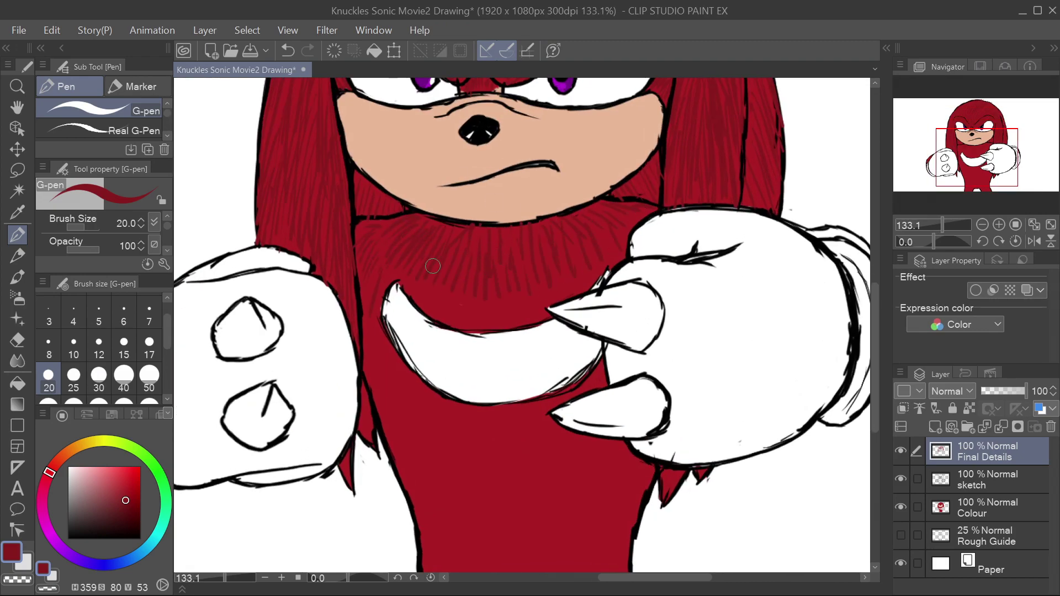
{"action": "mouse_move", "coordinate": [415, 254]}
{"action": "left_mouse_down"}
{"action": "mouse_move", "coordinate": [557, 277]}
{"action": "mouse_move", "coordinate": [578, 242]}
{"action": "mouse_move", "coordinate": [621, 244]}
{"action": "mouse_move", "coordinate": [649, 218]}
{"action": "left_mouse_up"}
{"action": "left_click_drag", "start_coordinate": [875, 326], "coordinate": [875, 345]}
Fill the torso around and below the crescent, the upper legs and the pointed tufts with darker red fur strokes
{"action": "left_click_drag", "start_coordinate": [382, 298], "coordinate": [411, 368]}
{"action": "left_click_drag", "start_coordinate": [421, 346], "coordinate": [455, 402]}
{"action": "left_click_drag", "start_coordinate": [469, 347], "coordinate": [493, 399]}
{"action": "left_click_drag", "start_coordinate": [606, 310], "coordinate": [602, 330]}
{"action": "left_click_drag", "start_coordinate": [558, 363], "coordinate": [540, 393]}
{"action": "mouse_move", "coordinate": [605, 381]}
{"action": "left_mouse_down"}
{"action": "mouse_move", "coordinate": [568, 427]}
{"action": "mouse_move", "coordinate": [469, 359]}
{"action": "mouse_move", "coordinate": [549, 467]}
{"action": "mouse_move", "coordinate": [409, 381]}
{"action": "mouse_move", "coordinate": [489, 539]}
{"action": "left_mouse_up"}
{"action": "mouse_move", "coordinate": [589, 496]}
{"action": "left_mouse_down"}
{"action": "mouse_move", "coordinate": [486, 476]}
{"action": "mouse_move", "coordinate": [586, 504]}
{"action": "left_mouse_up"}
{"action": "left_click_drag", "start_coordinate": [361, 343], "coordinate": [373, 380]}
{"action": "left_click_drag", "start_coordinate": [347, 396], "coordinate": [351, 417]}
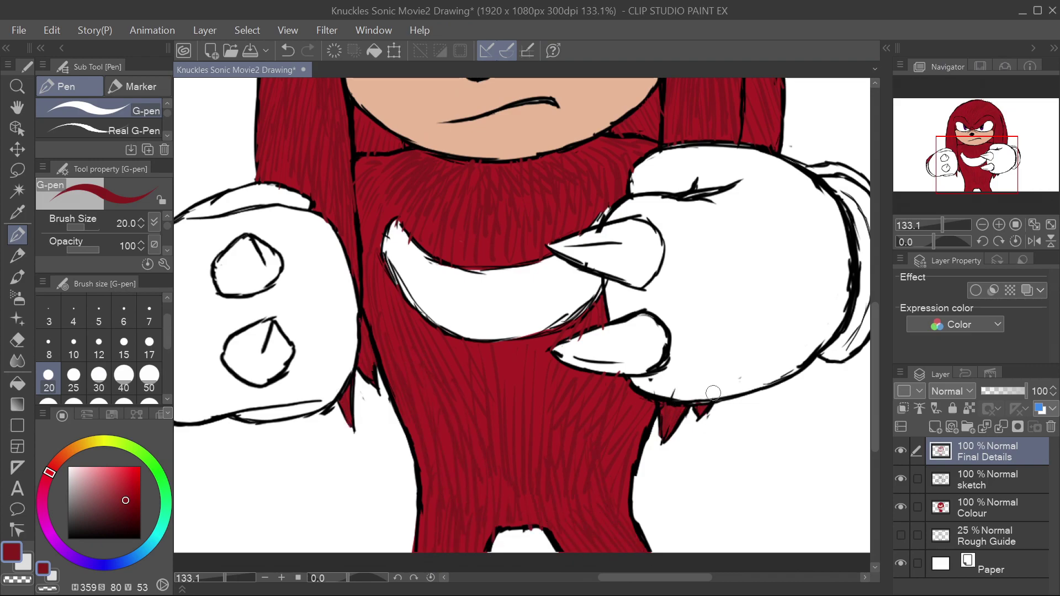
{"action": "left_click_drag", "start_coordinate": [381, 276], "coordinate": [408, 350]}
{"action": "left_click_drag", "start_coordinate": [497, 350], "coordinate": [516, 390]}
{"action": "scroll", "coordinate": [616, 435], "scroll_direction": "down", "scroll_amount": 2}
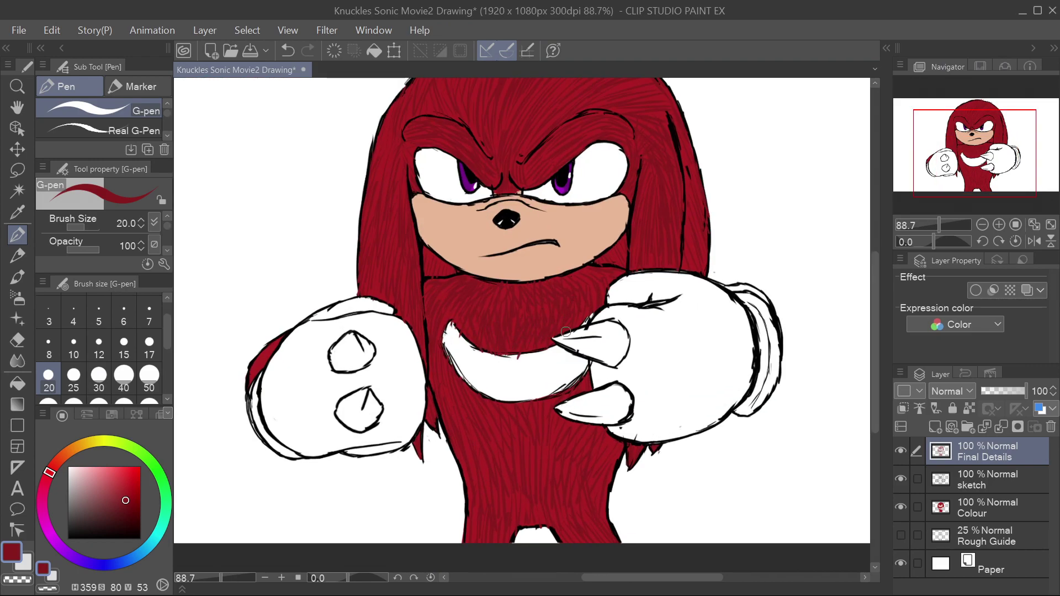
{"action": "scroll", "coordinate": [512, 388], "scroll_direction": "down", "scroll_amount": 1}
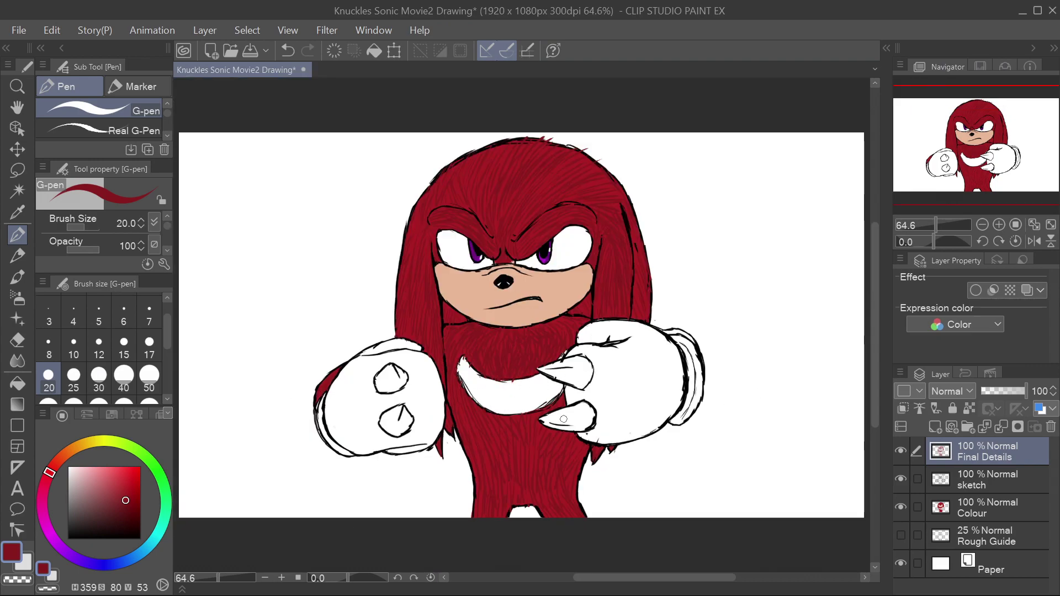
Start shading in dark maroon at size 30 on a Shading layer and move that layer below the sketch layer
{"action": "left_click", "coordinate": [135, 512]}
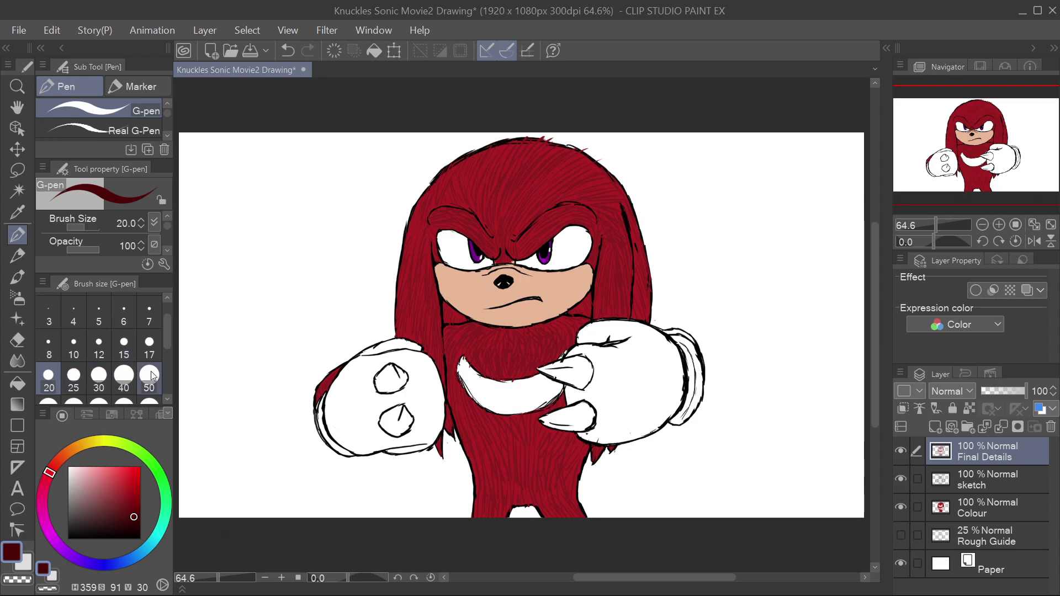
{"action": "left_click", "coordinate": [99, 378]}
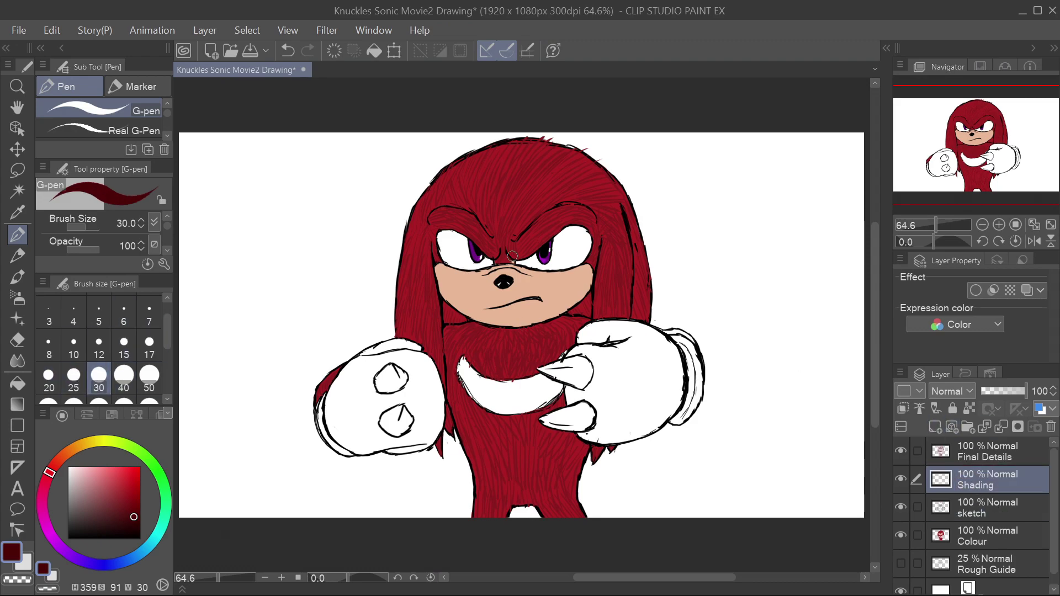
{"action": "scroll", "coordinate": [460, 302], "scroll_direction": "up", "scroll_amount": 3}
{"action": "mouse_move", "coordinate": [423, 305]}
{"action": "left_mouse_down"}
{"action": "mouse_move", "coordinate": [433, 334]}
{"action": "mouse_move", "coordinate": [462, 339]}
{"action": "left_mouse_up"}
{"action": "left_click_drag", "start_coordinate": [985, 488], "coordinate": [985, 509]}
Shade the inner edge of the left-hand quill and the fur beneath the cheeks and chin in dark maroon
{"action": "mouse_move", "coordinate": [763, 280]}
{"action": "left_mouse_down"}
{"action": "mouse_move", "coordinate": [722, 324]}
{"action": "mouse_move", "coordinate": [742, 331]}
{"action": "left_mouse_up"}
{"action": "scroll", "coordinate": [787, 254], "scroll_direction": "up", "scroll_amount": 2}
{"action": "left_click_drag", "start_coordinate": [389, 222], "coordinate": [395, 266]}
{"action": "left_click_drag", "start_coordinate": [386, 200], "coordinate": [387, 329]}
{"action": "left_click_drag", "start_coordinate": [391, 359], "coordinate": [424, 567]}
{"action": "mouse_move", "coordinate": [396, 309]}
{"action": "left_mouse_down"}
{"action": "mouse_move", "coordinate": [408, 475]}
{"action": "mouse_move", "coordinate": [423, 475]}
{"action": "left_mouse_up"}
{"action": "scroll", "coordinate": [396, 426], "scroll_direction": "down", "scroll_amount": 3}
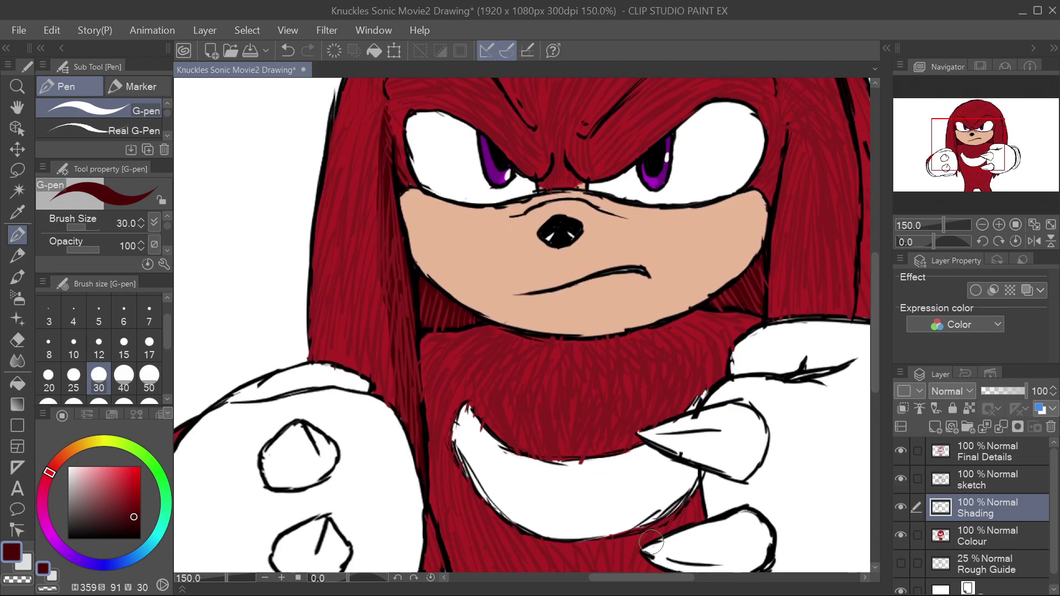
{"action": "left_click_drag", "start_coordinate": [631, 578], "coordinate": [663, 586]}
{"action": "mouse_move", "coordinate": [289, 334]}
{"action": "left_mouse_down"}
{"action": "mouse_move", "coordinate": [386, 353]}
{"action": "mouse_move", "coordinate": [354, 370]}
{"action": "mouse_move", "coordinate": [467, 338]}
{"action": "mouse_move", "coordinate": [497, 308]}
{"action": "left_mouse_up"}
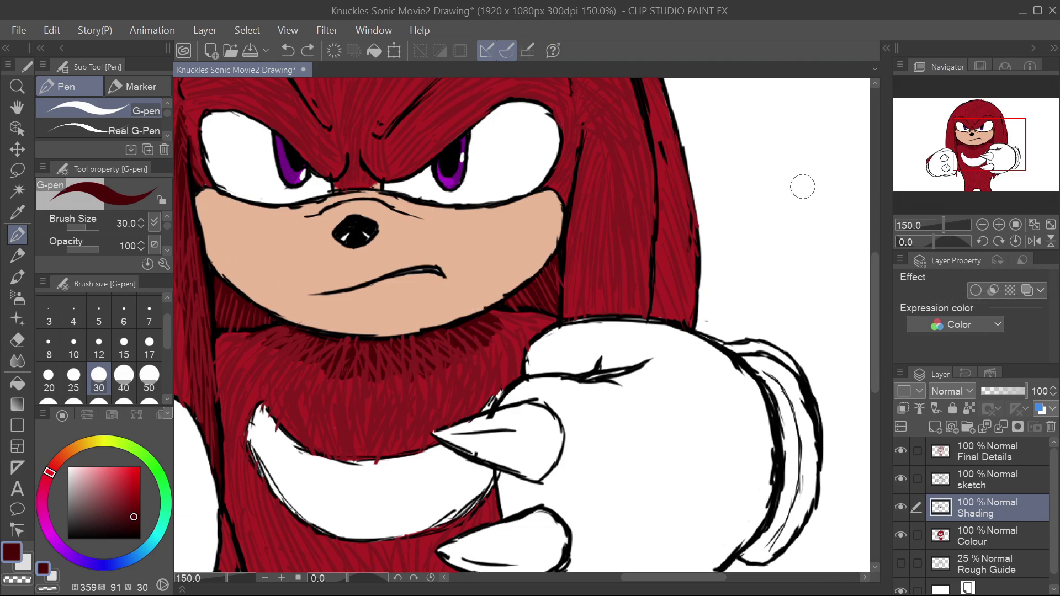
Shade the left side of the torso below the chest crescent with the G-pen at size 40
{"action": "scroll", "coordinate": [647, 428], "scroll_direction": "down", "scroll_amount": 8}
{"action": "left_click", "coordinate": [124, 378]}
{"action": "left_click_drag", "start_coordinate": [260, 220], "coordinate": [281, 335]}
{"action": "left_click_drag", "start_coordinate": [271, 243], "coordinate": [309, 364]}
{"action": "left_click_drag", "start_coordinate": [301, 271], "coordinate": [323, 428]}
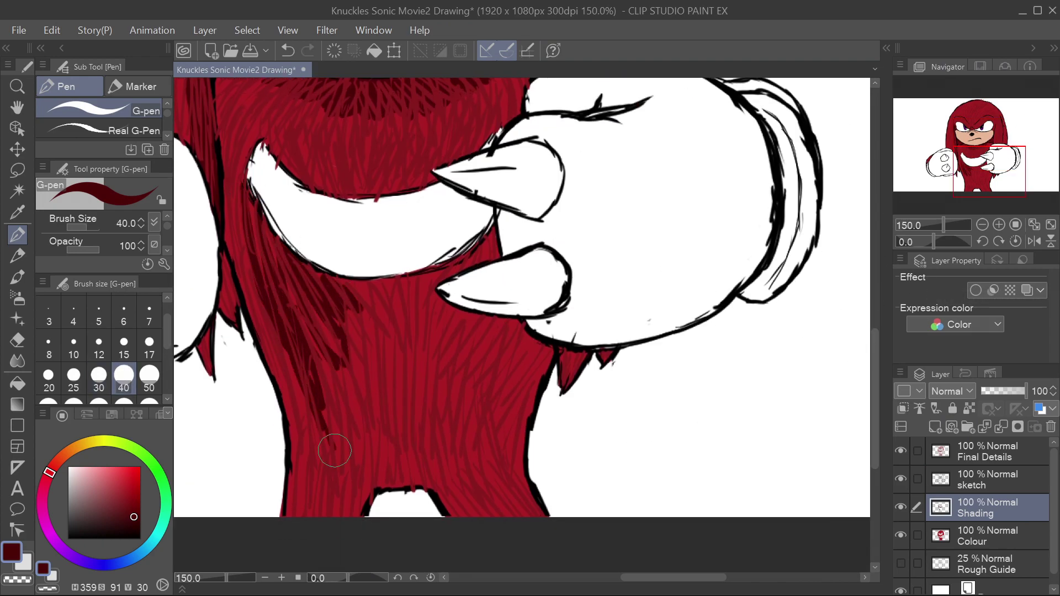
{"action": "left_click_drag", "start_coordinate": [294, 341], "coordinate": [338, 405]}
{"action": "left_click_drag", "start_coordinate": [342, 285], "coordinate": [356, 343]}
{"action": "left_click_drag", "start_coordinate": [248, 190], "coordinate": [276, 265]}
Shade the upper legs and the right side of the torso beneath the raised glove in dark maroon
{"action": "mouse_move", "coordinate": [323, 444]}
{"action": "left_mouse_down"}
{"action": "mouse_move", "coordinate": [298, 513]}
{"action": "mouse_move", "coordinate": [296, 476]}
{"action": "left_mouse_up"}
{"action": "mouse_move", "coordinate": [494, 464]}
{"action": "left_mouse_down"}
{"action": "mouse_move", "coordinate": [520, 517]}
{"action": "mouse_move", "coordinate": [475, 397]}
{"action": "left_mouse_up"}
{"action": "left_click_drag", "start_coordinate": [547, 350], "coordinate": [463, 428]}
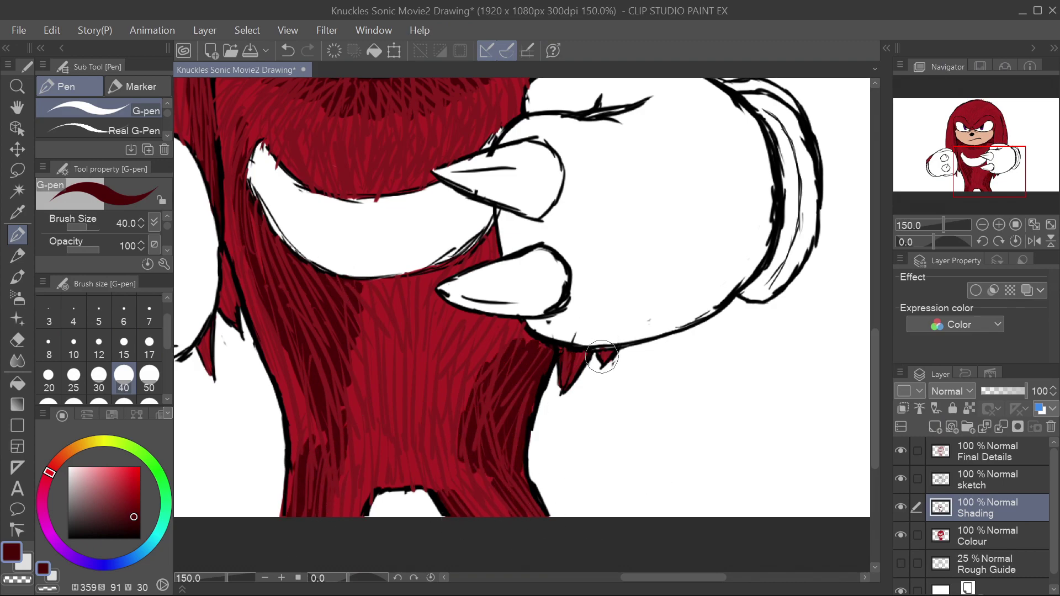
Shade the edges of the right-hand quills and put a first dark patch on the forehead above the right-hand brow
{"action": "scroll", "coordinate": [529, 420], "scroll_direction": "up", "scroll_amount": 8}
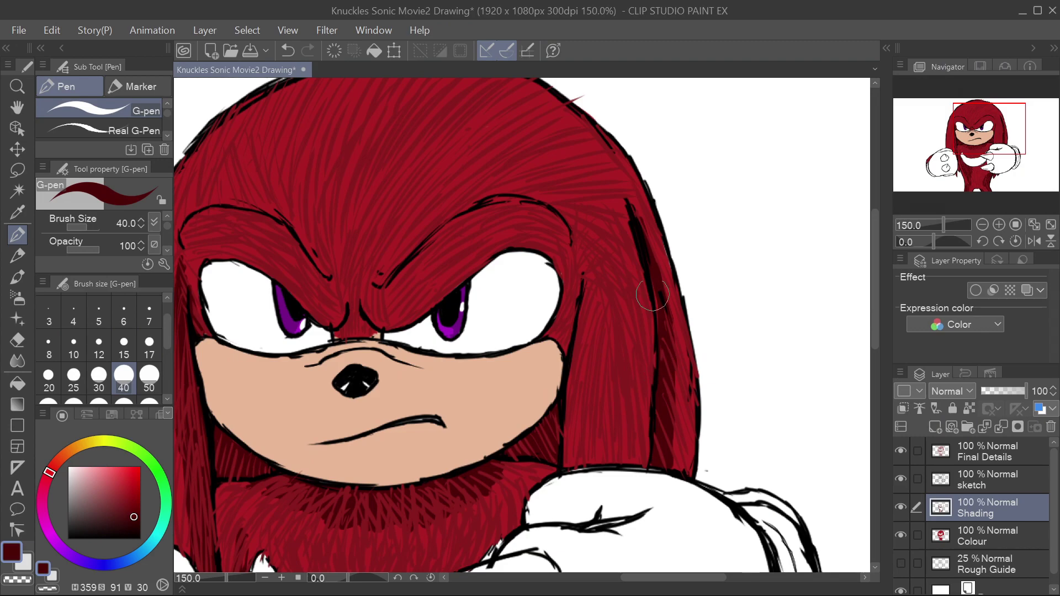
{"action": "left_click_drag", "start_coordinate": [555, 432], "coordinate": [586, 312]}
{"action": "left_click_drag", "start_coordinate": [593, 480], "coordinate": [568, 381]}
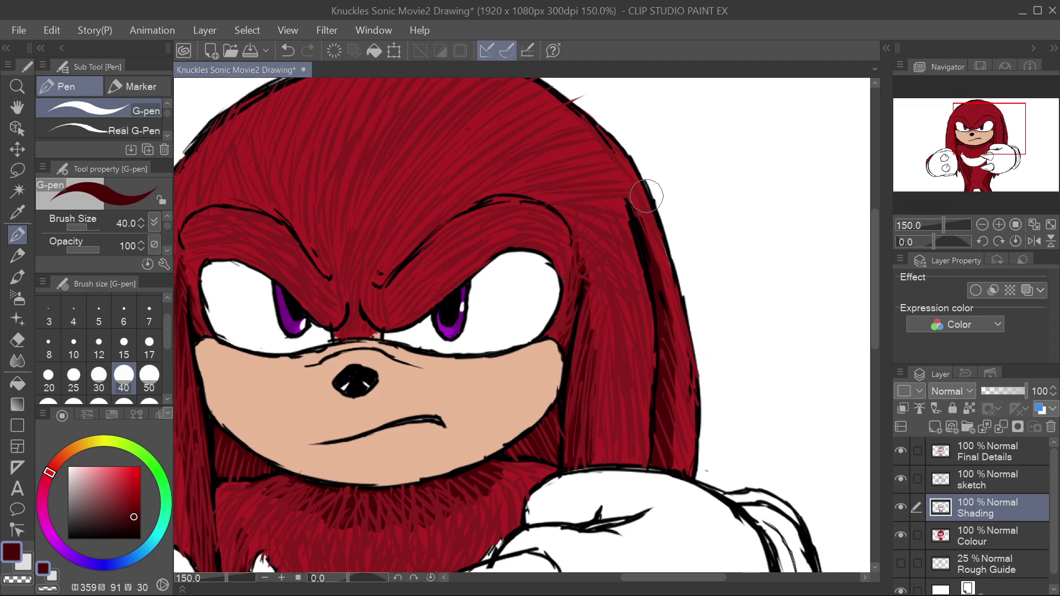
{"action": "left_click_drag", "start_coordinate": [387, 257], "coordinate": [431, 127]}
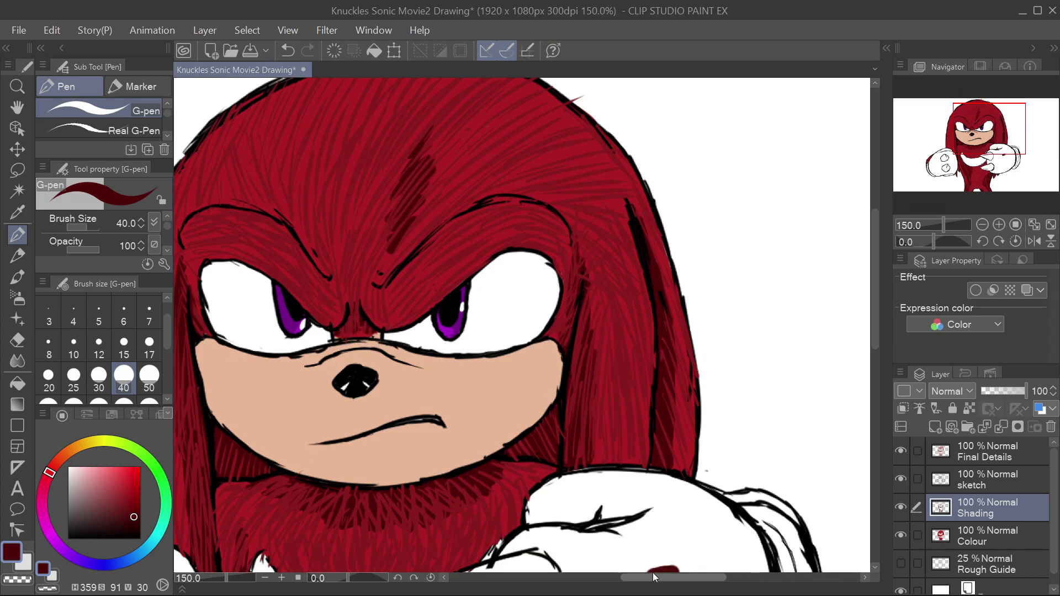
Shade the upper left-hand quill and the fur around the left-hand eye in dark maroon
{"action": "left_click_drag", "start_coordinate": [700, 577], "coordinate": [677, 578]}
{"action": "left_click_drag", "start_coordinate": [302, 234], "coordinate": [321, 178]}
{"action": "left_click_drag", "start_coordinate": [271, 295], "coordinate": [321, 179]}
{"action": "left_click_drag", "start_coordinate": [309, 229], "coordinate": [331, 147]}
{"action": "left_click_drag", "start_coordinate": [340, 245], "coordinate": [347, 323]}
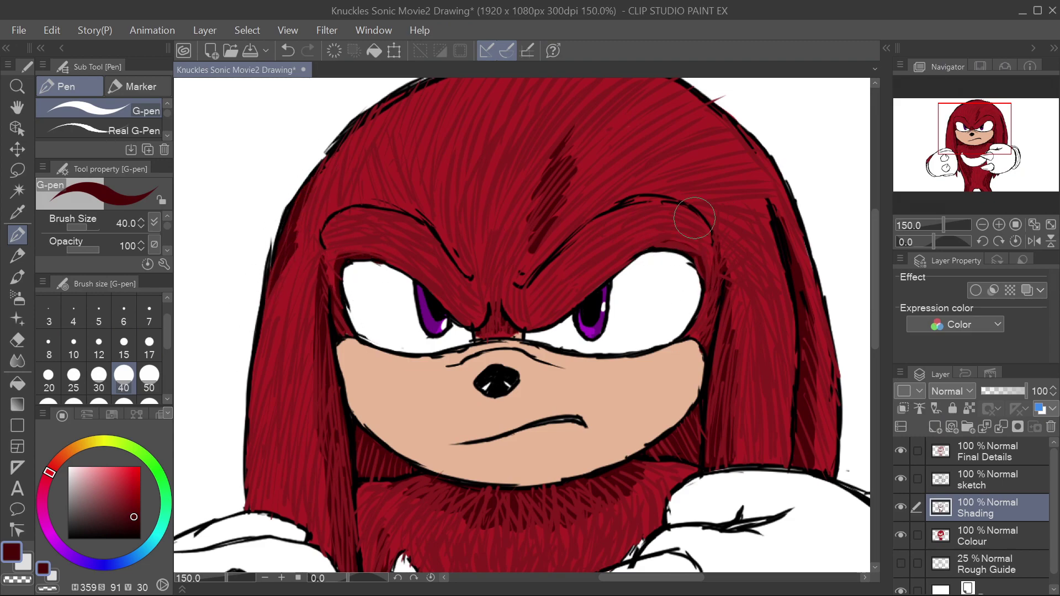
Shade the crease between the brows and build up a large dark patch on the right side of the forehead
{"action": "scroll", "coordinate": [509, 314], "scroll_direction": "up", "scroll_amount": 3}
{"action": "left_click_drag", "start_coordinate": [499, 381], "coordinate": [490, 300]}
{"action": "mouse_move", "coordinate": [486, 343]}
{"action": "left_mouse_down"}
{"action": "mouse_move", "coordinate": [504, 355]}
{"action": "mouse_move", "coordinate": [491, 306]}
{"action": "left_mouse_up"}
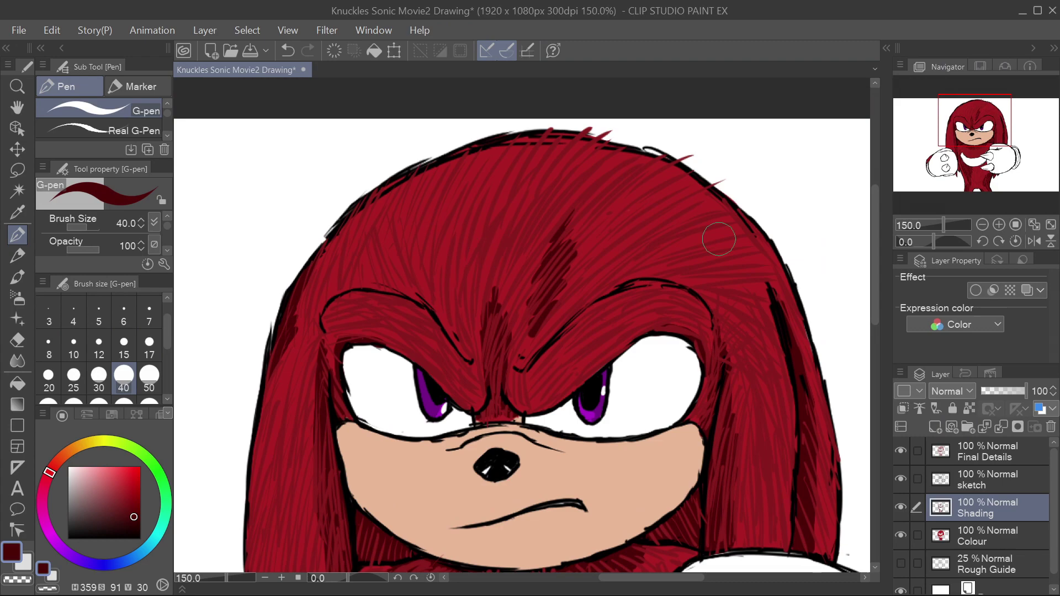
{"action": "left_click_drag", "start_coordinate": [635, 191], "coordinate": [546, 331]}
{"action": "left_click_drag", "start_coordinate": [690, 243], "coordinate": [623, 278]}
{"action": "left_click_drag", "start_coordinate": [662, 210], "coordinate": [599, 256]}
{"action": "left_click_drag", "start_coordinate": [718, 270], "coordinate": [690, 304]}
Add dark maroon shading to the left side of the forehead and crown
{"action": "left_click_drag", "start_coordinate": [661, 578], "coordinate": [647, 578]}
{"action": "mouse_move", "coordinate": [554, 355]}
{"action": "left_mouse_down"}
{"action": "mouse_move", "coordinate": [543, 334]}
{"action": "mouse_move", "coordinate": [557, 342]}
{"action": "left_mouse_up"}
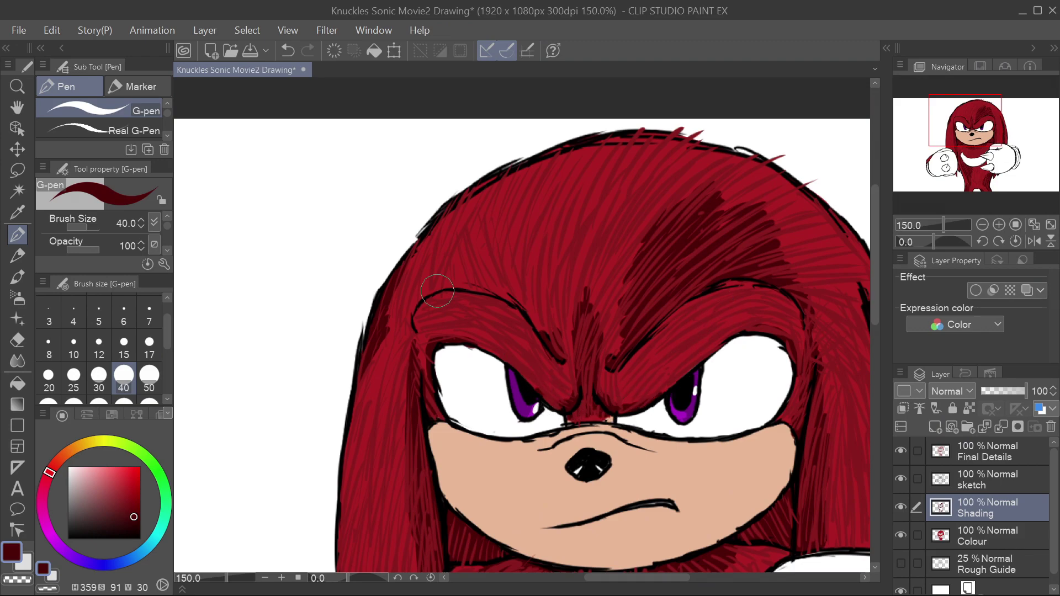
{"action": "key", "text": "ctrl+0"}
{"action": "left_click_drag", "start_coordinate": [489, 152], "coordinate": [456, 191]}
{"action": "left_click_drag", "start_coordinate": [519, 142], "coordinate": [467, 160]}
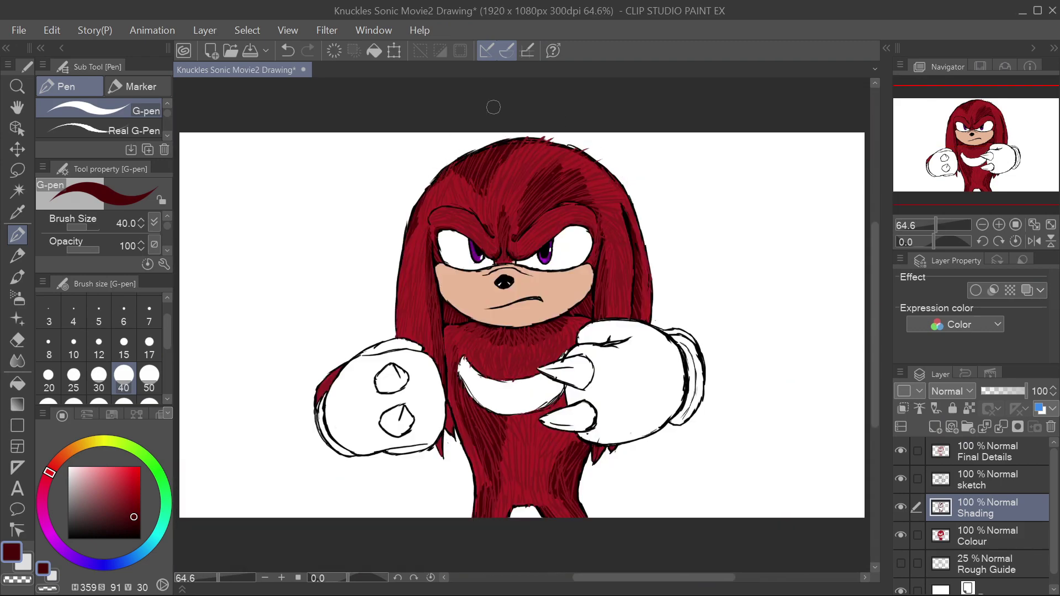
Add more dark maroon strokes to the middle of the torso and the upper chest, and compare with the Shading layer hidden
{"action": "left_click_drag", "start_coordinate": [538, 447], "coordinate": [516, 508]}
{"action": "mouse_move", "coordinate": [544, 424]}
{"action": "left_mouse_down"}
{"action": "mouse_move", "coordinate": [524, 486]}
{"action": "mouse_move", "coordinate": [508, 492]}
{"action": "left_mouse_up"}
{"action": "left_click_drag", "start_coordinate": [493, 326], "coordinate": [462, 359]}
{"action": "left_click_drag", "start_coordinate": [565, 343], "coordinate": [578, 320]}
{"action": "left_click", "coordinate": [899, 506]}
{"action": "left_click", "coordinate": [900, 507]}
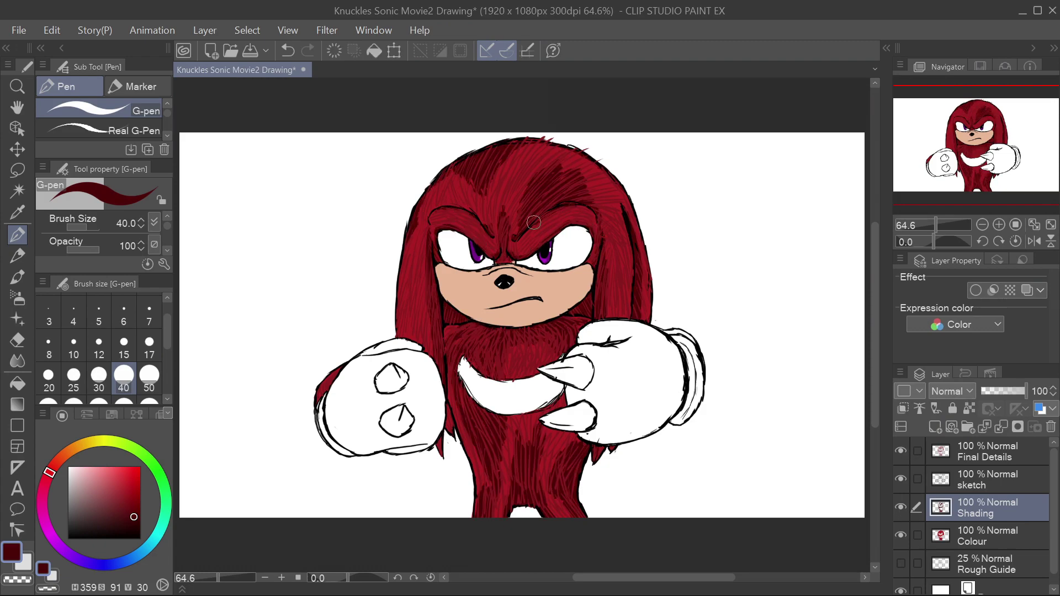
Choose an orange tone and shade the muzzle below the right-hand eye and along its lower edge
{"action": "left_click", "coordinate": [552, 286], "text": "alt"}
{"action": "left_click_drag", "start_coordinate": [117, 478], "coordinate": [115, 475]}
{"action": "left_click_drag", "start_coordinate": [520, 270], "coordinate": [585, 266]}
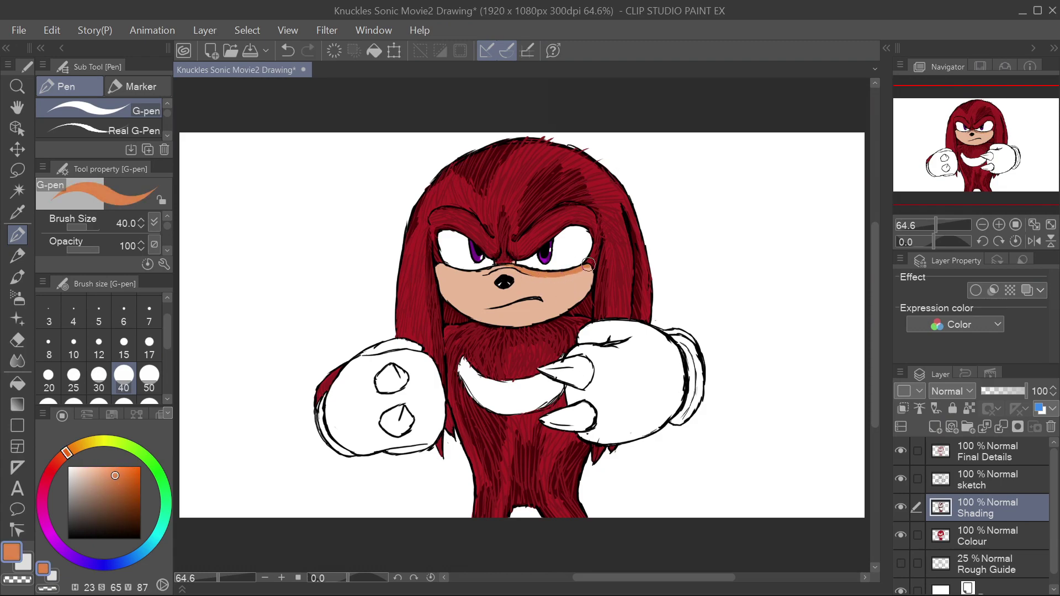
{"action": "mouse_move", "coordinate": [476, 316]}
{"action": "left_mouse_down"}
{"action": "mouse_move", "coordinate": [557, 296]}
{"action": "mouse_move", "coordinate": [547, 309]}
{"action": "mouse_move", "coordinate": [587, 287]}
{"action": "left_mouse_up"}
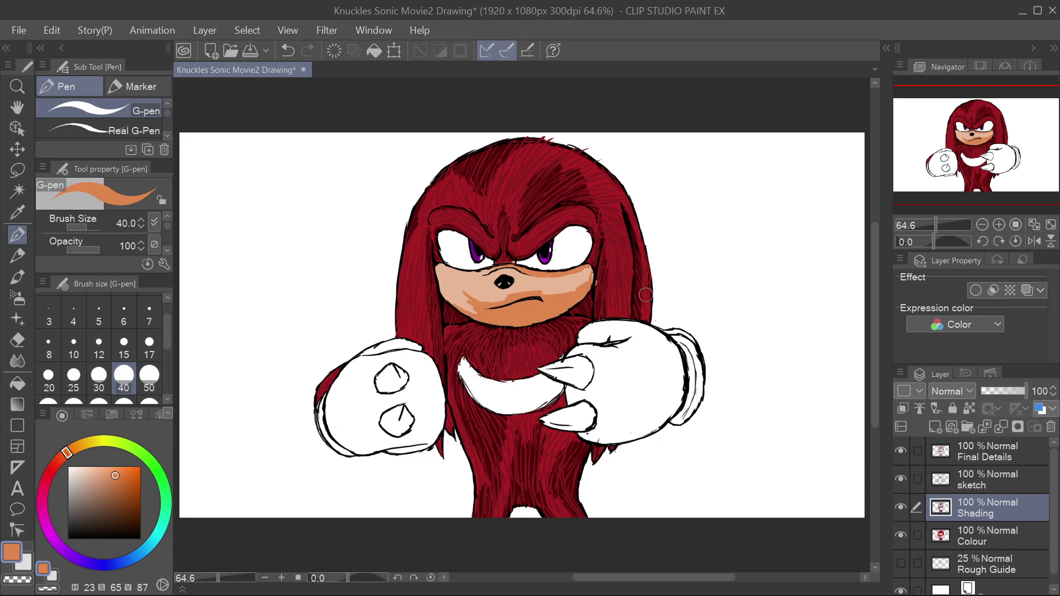
Extend the shading over the upper left part of the muzzle and blend it with a muted tan and a pale peach
{"action": "mouse_move", "coordinate": [517, 276]}
{"action": "left_mouse_down"}
{"action": "mouse_move", "coordinate": [402, 268]}
{"action": "mouse_move", "coordinate": [516, 276]}
{"action": "mouse_move", "coordinate": [464, 286]}
{"action": "left_mouse_up"}
{"action": "left_click_drag", "start_coordinate": [92, 473], "coordinate": [96, 483]}
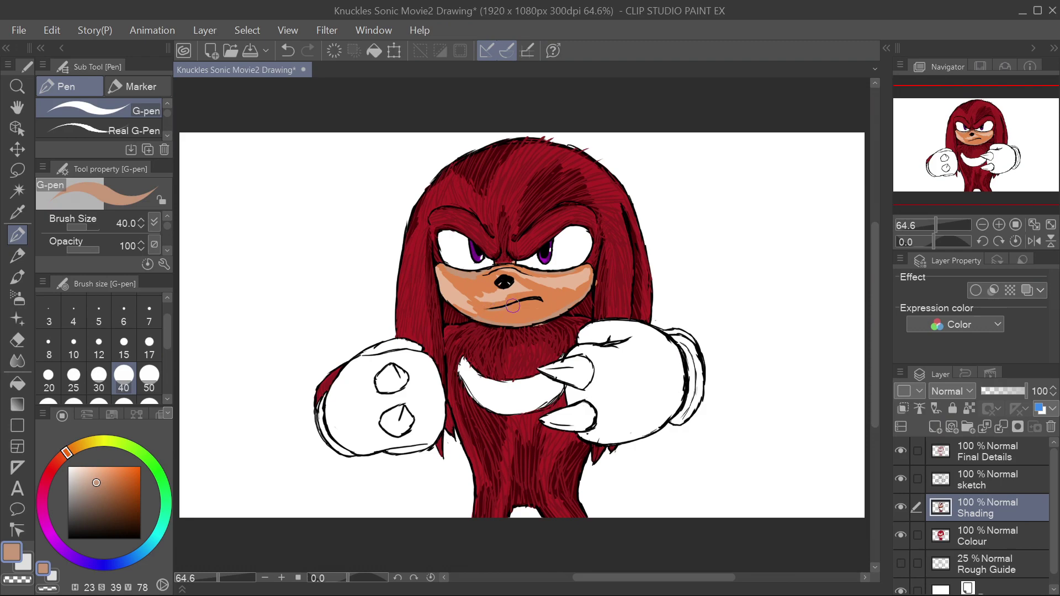
{"action": "left_click", "coordinate": [87, 472]}
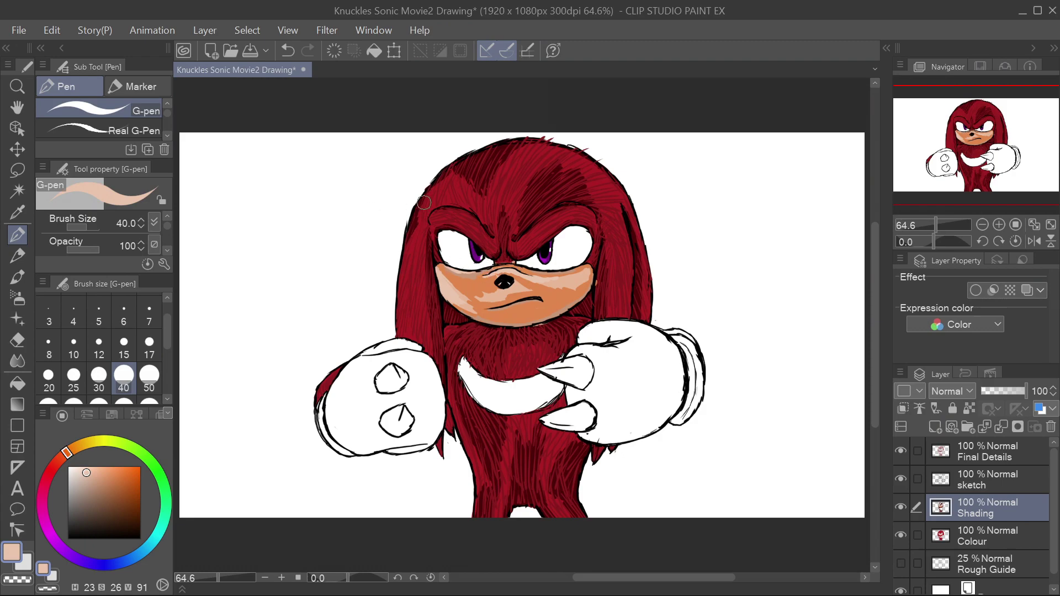
Sample the muzzle's orange and the fur's dark maroon for touch-ups, and compare the drawing with the Final Details and Shading layers hidden
{"action": "left_click", "coordinate": [500, 287], "text": "alt"}
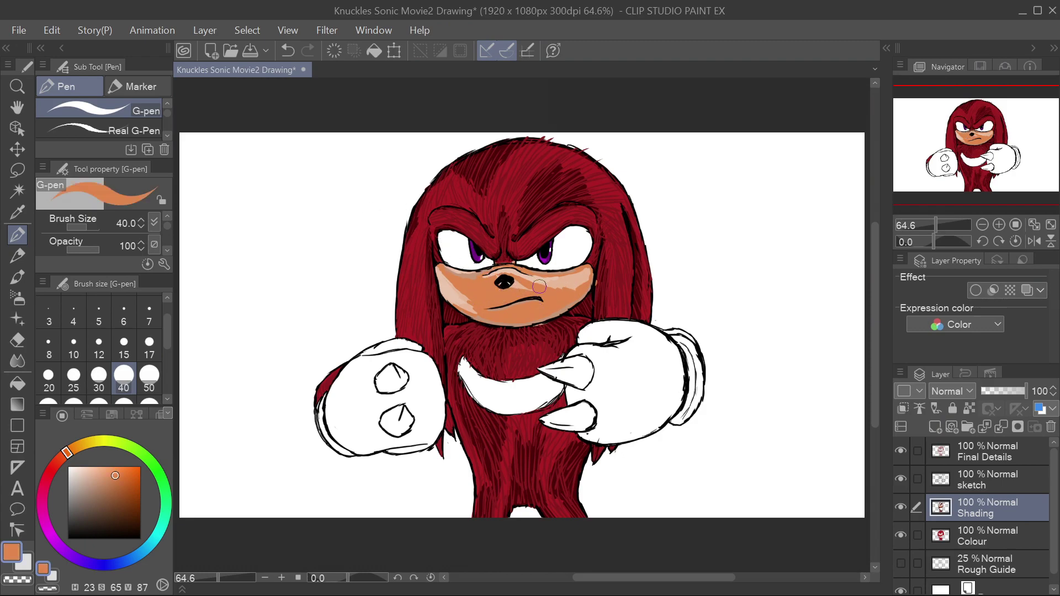
{"action": "left_click", "coordinate": [607, 278], "text": "alt"}
{"action": "left_click", "coordinate": [632, 238], "text": "alt"}
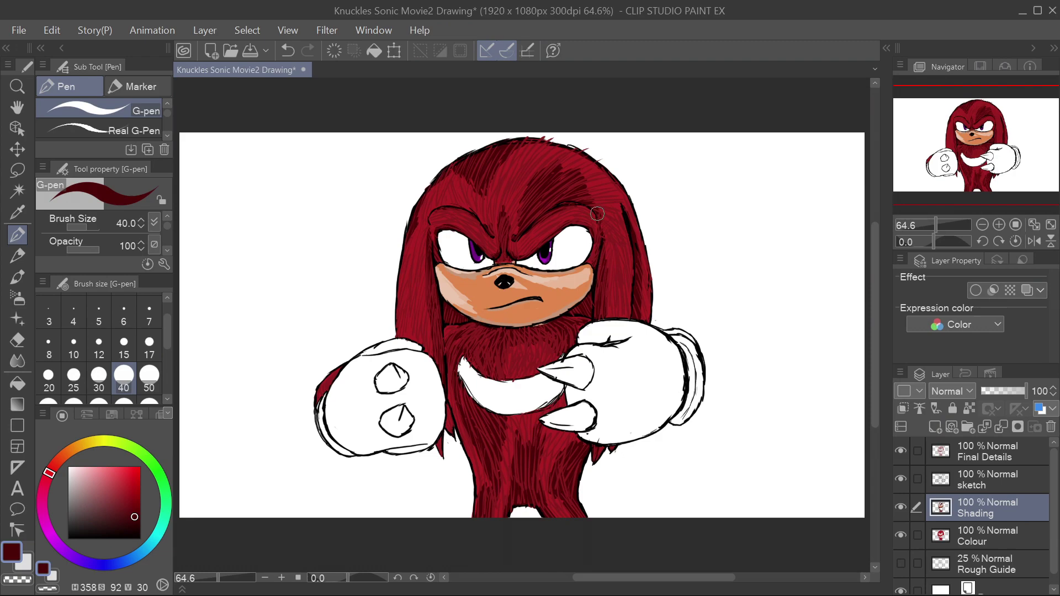
{"action": "left_click", "coordinate": [900, 451]}
{"action": "left_click", "coordinate": [901, 451]}
{"action": "left_click", "coordinate": [900, 502]}
{"action": "left_click", "coordinate": [900, 501]}
Choose a pale greyish-pink drawing colour with hue 351, saturation 8 and value 75, and save the drawing
{"action": "double_click", "coordinate": [12, 552]}
{"action": "left_click", "coordinate": [852, 365]}
{"action": "left_click_drag", "start_coordinate": [679, 469], "coordinate": [644, 411]}
{"action": "left_click", "coordinate": [1020, 312]}
{"action": "left_click", "coordinate": [19, 31]}
{"action": "left_click", "coordinate": [44, 133]}
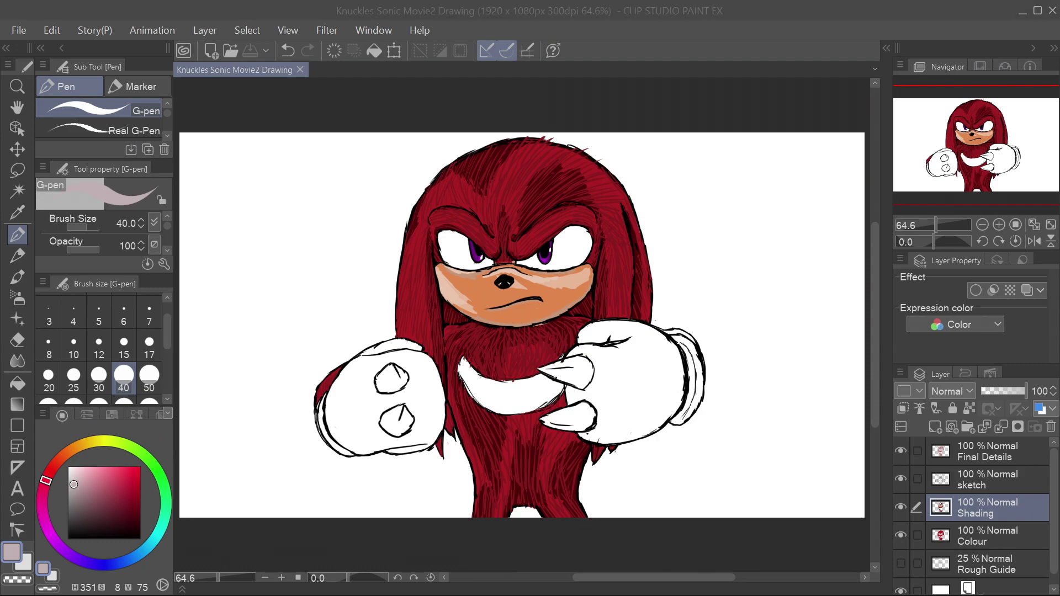
Shade both ends and the lower middle of the white chest crescent in greyish pink, leaving white highlights near the centre
{"action": "scroll", "coordinate": [552, 405], "scroll_direction": "up", "scroll_amount": 3}
{"action": "mouse_move", "coordinate": [348, 301]}
{"action": "left_mouse_down"}
{"action": "mouse_move", "coordinate": [406, 350]}
{"action": "mouse_move", "coordinate": [416, 381]}
{"action": "left_mouse_up"}
{"action": "mouse_move", "coordinate": [497, 338]}
{"action": "left_mouse_down"}
{"action": "mouse_move", "coordinate": [519, 375]}
{"action": "mouse_move", "coordinate": [532, 359]}
{"action": "mouse_move", "coordinate": [501, 415]}
{"action": "left_mouse_up"}
{"action": "left_click_drag", "start_coordinate": [436, 349], "coordinate": [499, 342]}
{"action": "key", "text": "ctrl+z"}
{"action": "mouse_move", "coordinate": [435, 349]}
{"action": "left_mouse_down"}
{"action": "mouse_move", "coordinate": [480, 346]}
{"action": "mouse_move", "coordinate": [490, 414]}
{"action": "left_mouse_up"}
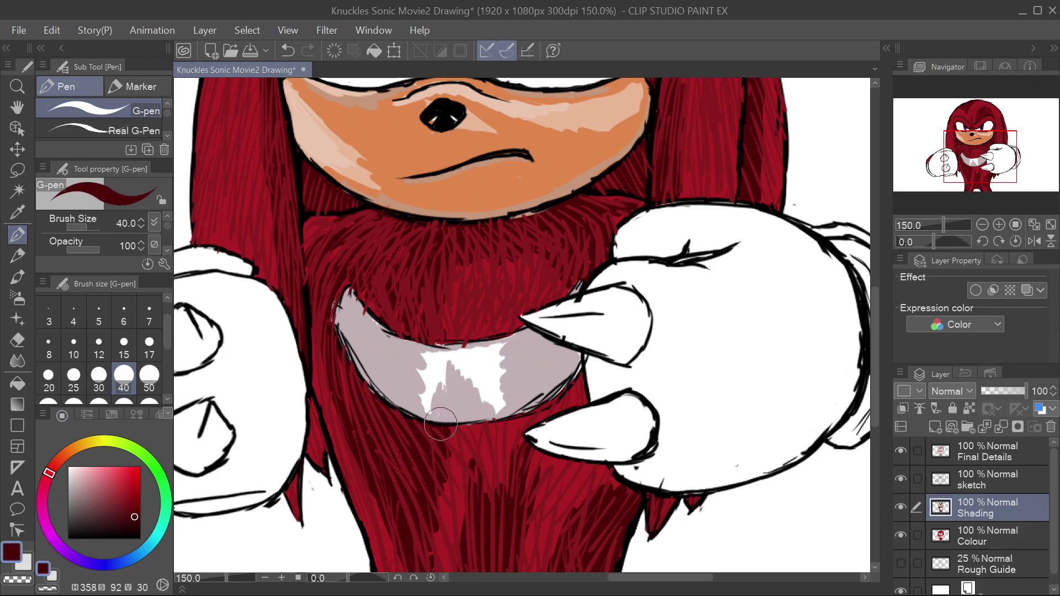
Shade the claws, back and cuff of the right-hand glove in greyish pink, leaving jagged white highlights
{"action": "mouse_move", "coordinate": [601, 326]}
{"action": "left_mouse_down"}
{"action": "mouse_move", "coordinate": [605, 353]}
{"action": "mouse_move", "coordinate": [602, 335]}
{"action": "mouse_move", "coordinate": [545, 304]}
{"action": "left_mouse_up"}
{"action": "mouse_move", "coordinate": [533, 439]}
{"action": "left_mouse_down"}
{"action": "mouse_move", "coordinate": [631, 436]}
{"action": "mouse_move", "coordinate": [629, 453]}
{"action": "left_mouse_up"}
{"action": "left_click_drag", "start_coordinate": [590, 359], "coordinate": [597, 407]}
{"action": "mouse_move", "coordinate": [641, 216]}
{"action": "left_mouse_down"}
{"action": "mouse_move", "coordinate": [630, 252]}
{"action": "mouse_move", "coordinate": [724, 248]}
{"action": "mouse_move", "coordinate": [701, 353]}
{"action": "mouse_move", "coordinate": [629, 469]}
{"action": "mouse_move", "coordinate": [817, 442]}
{"action": "left_mouse_up"}
{"action": "mouse_move", "coordinate": [809, 261]}
{"action": "left_mouse_down"}
{"action": "mouse_move", "coordinate": [731, 446]}
{"action": "mouse_move", "coordinate": [824, 264]}
{"action": "mouse_move", "coordinate": [817, 324]}
{"action": "mouse_move", "coordinate": [834, 352]}
{"action": "mouse_move", "coordinate": [700, 298]}
{"action": "mouse_move", "coordinate": [598, 274]}
{"action": "mouse_move", "coordinate": [626, 281]}
{"action": "mouse_move", "coordinate": [600, 365]}
{"action": "mouse_move", "coordinate": [602, 416]}
{"action": "mouse_move", "coordinate": [641, 405]}
{"action": "left_mouse_up"}
{"action": "left_click_drag", "start_coordinate": [635, 305], "coordinate": [609, 285]}
{"action": "left_click_drag", "start_coordinate": [685, 577], "coordinate": [706, 578]}
{"action": "mouse_move", "coordinate": [704, 255]}
{"action": "left_mouse_down"}
{"action": "mouse_move", "coordinate": [723, 282]}
{"action": "mouse_move", "coordinate": [738, 418]}
{"action": "mouse_move", "coordinate": [697, 441]}
{"action": "left_mouse_up"}
{"action": "mouse_move", "coordinate": [692, 237]}
{"action": "left_mouse_down"}
{"action": "mouse_move", "coordinate": [705, 236]}
{"action": "mouse_move", "coordinate": [754, 395]}
{"action": "left_mouse_up"}
Shade the left-hand glove's upper rim, outer edges, knuckle spikes and lower part in greyish pink
{"action": "left_click_drag", "start_coordinate": [710, 578], "coordinate": [640, 595]}
{"action": "mouse_move", "coordinate": [381, 511]}
{"action": "left_mouse_down"}
{"action": "mouse_move", "coordinate": [579, 483]}
{"action": "mouse_move", "coordinate": [442, 502]}
{"action": "left_mouse_up"}
{"action": "mouse_move", "coordinate": [511, 422]}
{"action": "left_mouse_down"}
{"action": "mouse_move", "coordinate": [484, 455]}
{"action": "mouse_move", "coordinate": [518, 458]}
{"action": "mouse_move", "coordinate": [516, 422]}
{"action": "left_mouse_up"}
{"action": "mouse_move", "coordinate": [519, 337]}
{"action": "left_mouse_down"}
{"action": "mouse_move", "coordinate": [469, 354]}
{"action": "mouse_move", "coordinate": [486, 361]}
{"action": "mouse_move", "coordinate": [486, 403]}
{"action": "mouse_move", "coordinate": [506, 387]}
{"action": "left_mouse_up"}
{"action": "left_click_drag", "start_coordinate": [441, 280], "coordinate": [551, 269]}
{"action": "mouse_move", "coordinate": [551, 269]}
{"action": "left_mouse_down"}
{"action": "mouse_move", "coordinate": [495, 252]}
{"action": "mouse_move", "coordinate": [522, 256]}
{"action": "left_mouse_up"}
{"action": "left_click_drag", "start_coordinate": [563, 287], "coordinate": [602, 364]}
{"action": "left_click_drag", "start_coordinate": [599, 450], "coordinate": [606, 369]}
{"action": "mouse_move", "coordinate": [337, 376]}
{"action": "left_mouse_down"}
{"action": "mouse_move", "coordinate": [386, 513]}
{"action": "mouse_move", "coordinate": [331, 481]}
{"action": "left_mouse_up"}
{"action": "mouse_move", "coordinate": [381, 516]}
{"action": "left_mouse_down"}
{"action": "mouse_move", "coordinate": [309, 441]}
{"action": "mouse_move", "coordinate": [425, 509]}
{"action": "mouse_move", "coordinate": [402, 471]}
{"action": "mouse_move", "coordinate": [474, 459]}
{"action": "left_mouse_up"}
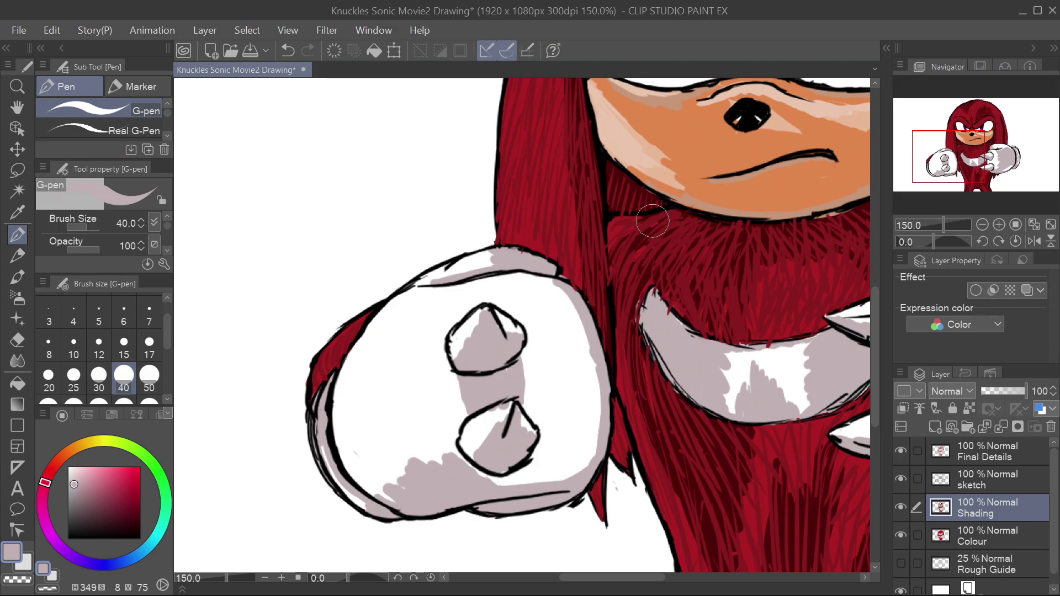
Extend the greyish-pink shading across the left-hand glove around the knuckle spikes and along its inner and outer sides
{"action": "left_click_drag", "start_coordinate": [445, 363], "coordinate": [449, 431]}
{"action": "mouse_move", "coordinate": [541, 351]}
{"action": "left_mouse_down"}
{"action": "mouse_move", "coordinate": [585, 452]}
{"action": "mouse_move", "coordinate": [588, 348]}
{"action": "left_mouse_up"}
{"action": "left_click_drag", "start_coordinate": [574, 419], "coordinate": [557, 441]}
{"action": "left_click_drag", "start_coordinate": [406, 301], "coordinate": [547, 276]}
{"action": "mouse_move", "coordinate": [365, 332]}
{"action": "left_mouse_down"}
{"action": "mouse_move", "coordinate": [408, 301]}
{"action": "mouse_move", "coordinate": [337, 408]}
{"action": "mouse_move", "coordinate": [380, 497]}
{"action": "left_mouse_up"}
{"action": "left_click_drag", "start_coordinate": [442, 304], "coordinate": [441, 351]}
{"action": "mouse_move", "coordinate": [552, 294]}
{"action": "left_mouse_down"}
{"action": "mouse_move", "coordinate": [570, 320]}
{"action": "mouse_move", "coordinate": [533, 288]}
{"action": "left_mouse_up"}
{"action": "left_click_drag", "start_coordinate": [582, 450], "coordinate": [584, 469]}
Reduce the brush size to 20 and shade the lower edges of both eyes and the outer corner of the left-hand eye
{"action": "left_click_drag", "start_coordinate": [612, 578], "coordinate": [646, 578]}
{"action": "scroll", "coordinate": [855, 375], "scroll_direction": "up", "scroll_amount": 7}
{"action": "key", "text": "bracketleft"}
{"action": "key", "text": "bracketleft"}
{"action": "key", "text": "bracketleft"}
{"action": "mouse_move", "coordinate": [602, 387]}
{"action": "left_mouse_down"}
{"action": "mouse_move", "coordinate": [558, 387]}
{"action": "mouse_move", "coordinate": [705, 398]}
{"action": "left_mouse_up"}
{"action": "left_click_drag", "start_coordinate": [395, 386], "coordinate": [485, 401]}
{"action": "mouse_move", "coordinate": [382, 325]}
{"action": "left_mouse_down"}
{"action": "mouse_move", "coordinate": [395, 379]}
{"action": "mouse_move", "coordinate": [398, 326]}
{"action": "mouse_move", "coordinate": [427, 319]}
{"action": "mouse_move", "coordinate": [391, 330]}
{"action": "mouse_move", "coordinate": [445, 335]}
{"action": "left_mouse_up"}
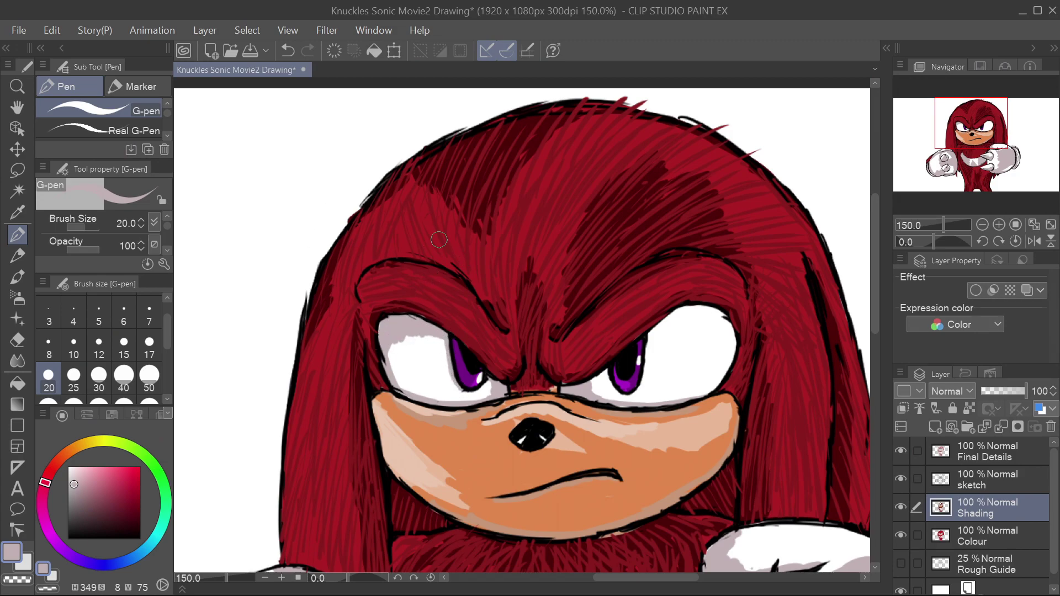
Spread the greyish-pink shading over the white of the right-hand eye, leaving a highlight at its outer side
{"action": "mouse_move", "coordinate": [667, 316]}
{"action": "left_mouse_down"}
{"action": "mouse_move", "coordinate": [729, 326]}
{"action": "mouse_move", "coordinate": [712, 387]}
{"action": "mouse_move", "coordinate": [721, 345]}
{"action": "left_mouse_up"}
{"action": "mouse_move", "coordinate": [657, 337]}
{"action": "left_mouse_down"}
{"action": "mouse_move", "coordinate": [641, 394]}
{"action": "mouse_move", "coordinate": [707, 379]}
{"action": "left_mouse_up"}
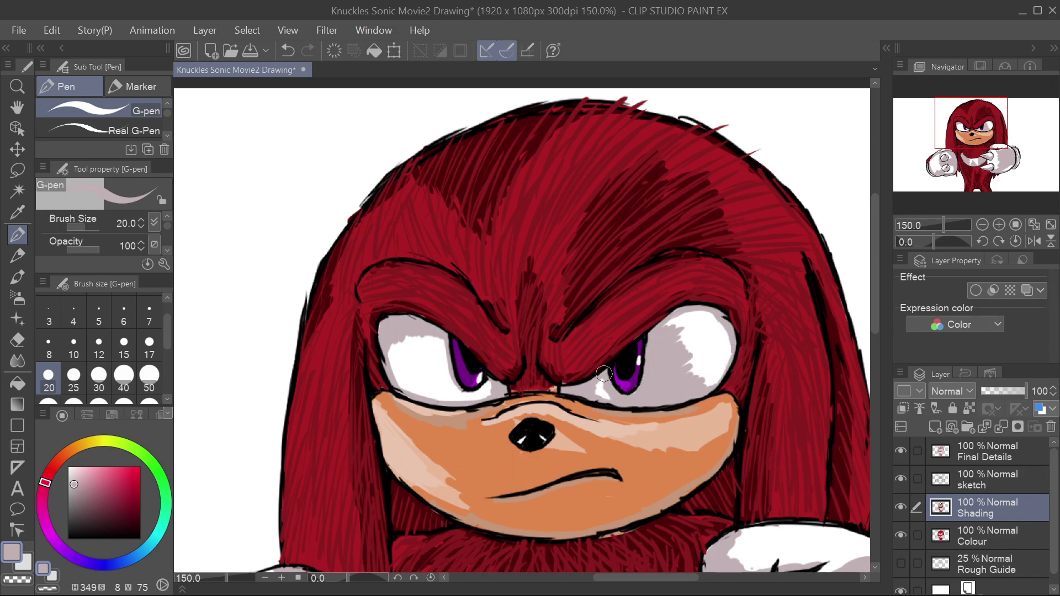
{"action": "mouse_move", "coordinate": [686, 315]}
{"action": "left_mouse_down"}
{"action": "mouse_move", "coordinate": [708, 314]}
{"action": "mouse_move", "coordinate": [703, 324]}
{"action": "left_mouse_up"}
{"action": "key", "text": "ctrl+0"}
{"action": "scroll", "coordinate": [459, 221], "scroll_direction": "up", "scroll_amount": 2}
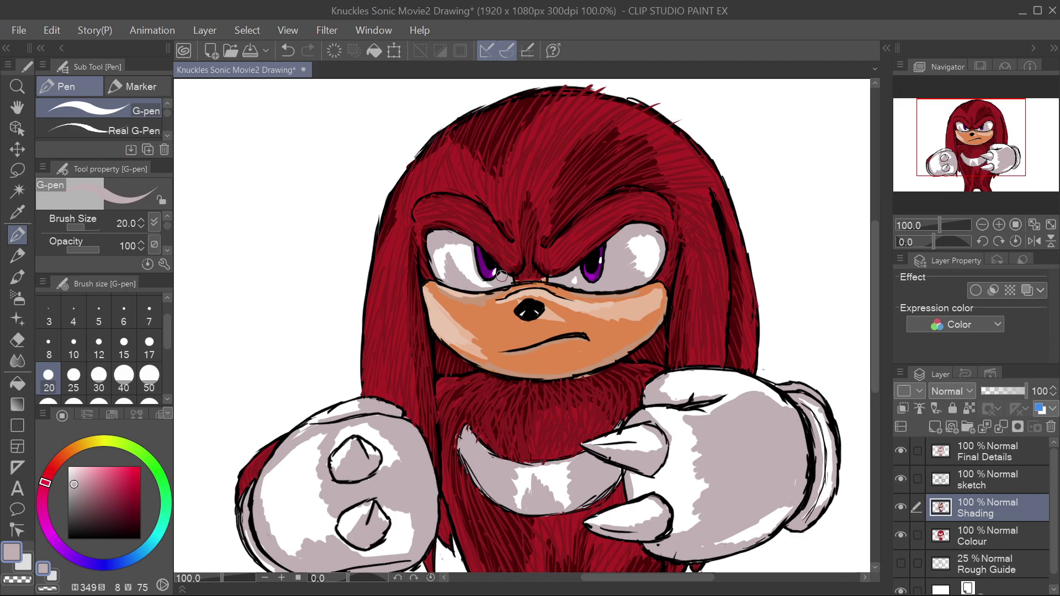
{"action": "scroll", "coordinate": [582, 103], "scroll_direction": "down", "scroll_amount": 2}
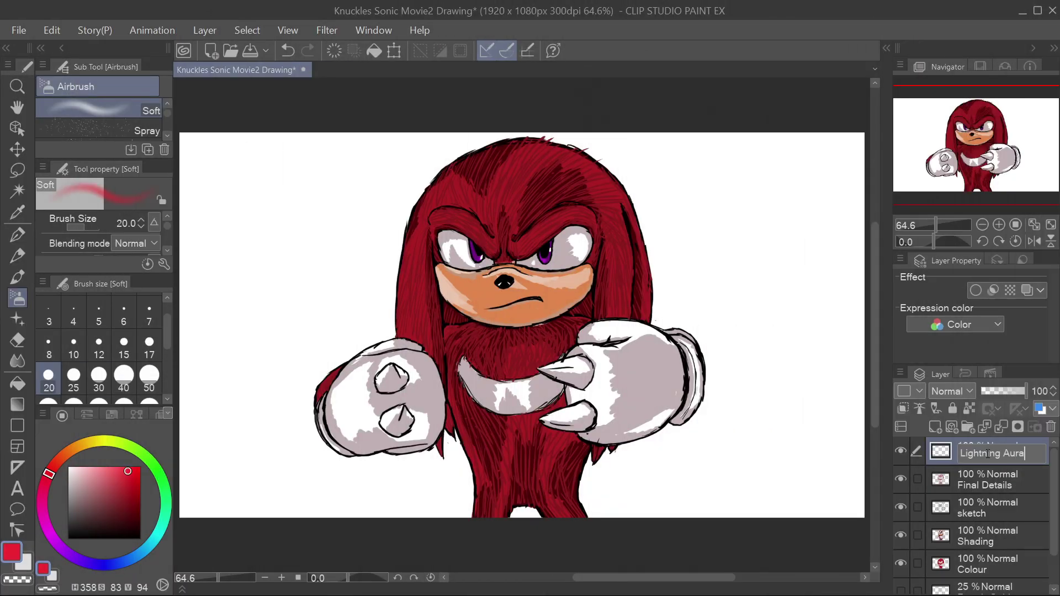
On the Lightning Aura layer, airbrush soft red glow patches over the edges, claws and knuckles of both gloves
{"action": "mouse_move", "coordinate": [688, 339]}
{"action": "left_mouse_down"}
{"action": "mouse_move", "coordinate": [700, 411]}
{"action": "mouse_move", "coordinate": [656, 433]}
{"action": "left_mouse_up"}
{"action": "left_click_drag", "start_coordinate": [690, 392], "coordinate": [679, 408]}
{"action": "left_click_drag", "start_coordinate": [434, 384], "coordinate": [443, 399]}
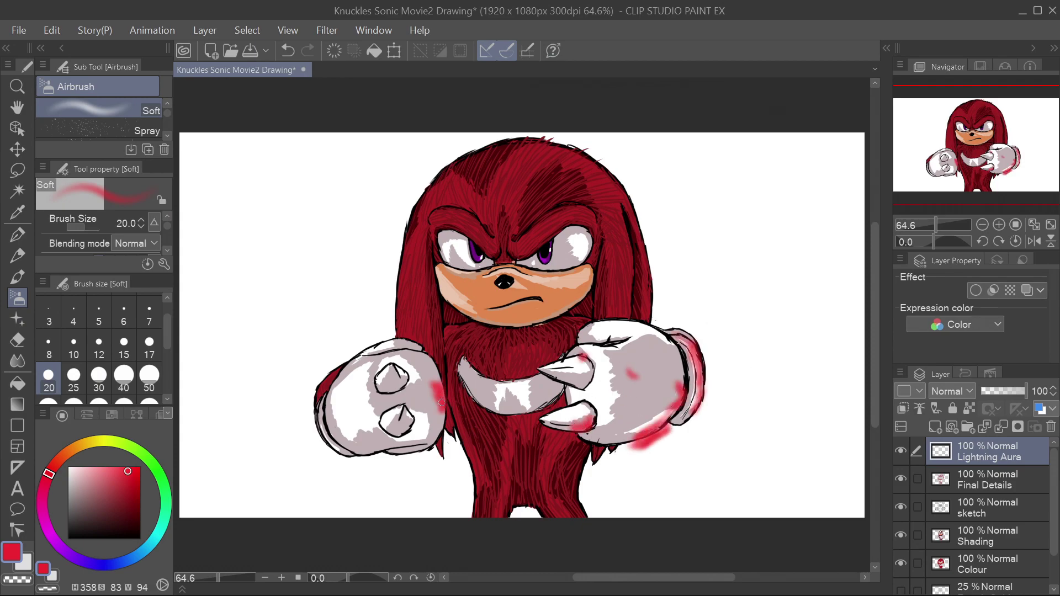
{"action": "mouse_move", "coordinate": [338, 372]}
{"action": "left_mouse_down"}
{"action": "mouse_move", "coordinate": [350, 360]}
{"action": "mouse_move", "coordinate": [403, 380]}
{"action": "left_mouse_up"}
{"action": "left_click_drag", "start_coordinate": [403, 414], "coordinate": [384, 428]}
{"action": "mouse_move", "coordinate": [367, 370]}
{"action": "left_mouse_down"}
{"action": "mouse_move", "coordinate": [359, 427]}
{"action": "mouse_move", "coordinate": [366, 444]}
{"action": "mouse_move", "coordinate": [406, 460]}
{"action": "mouse_move", "coordinate": [329, 454]}
{"action": "left_mouse_up"}
{"action": "mouse_move", "coordinate": [327, 382]}
{"action": "left_mouse_down"}
{"action": "mouse_move", "coordinate": [315, 419]}
{"action": "mouse_move", "coordinate": [346, 374]}
{"action": "left_mouse_up"}
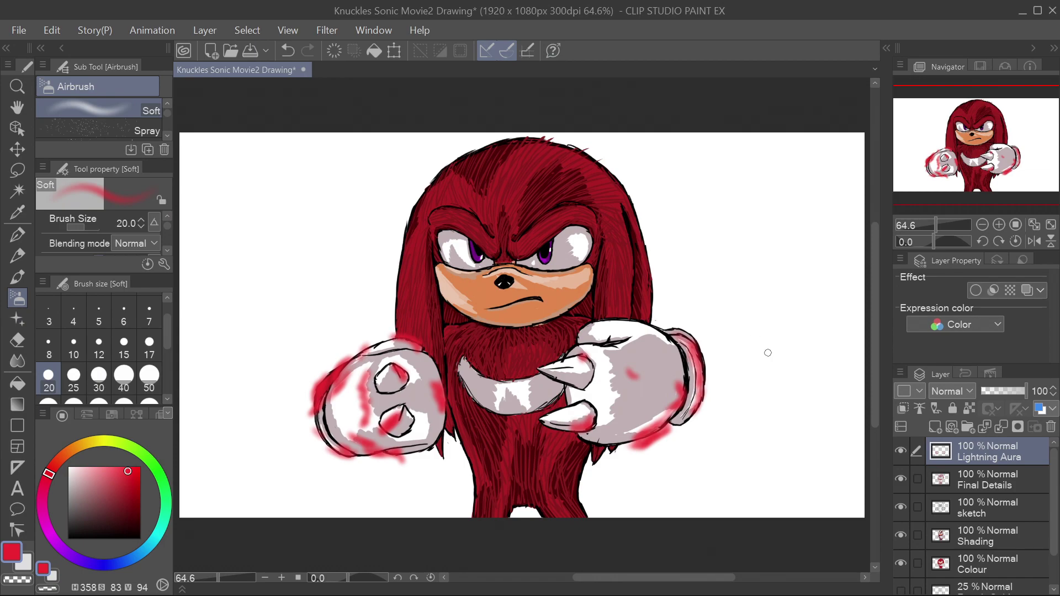
Change the drawing colour to a light pink with hue 357, saturation 37 and value 99
{"action": "double_click", "coordinate": [11, 552]}
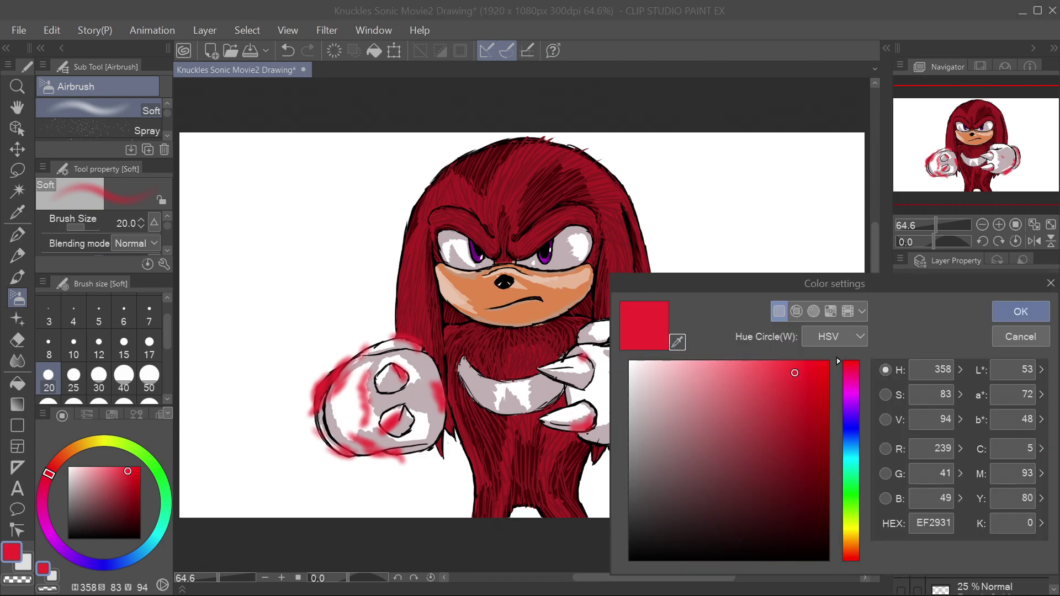
{"action": "left_click", "coordinate": [851, 554]}
{"action": "left_click", "coordinate": [665, 360]}
{"action": "left_click", "coordinate": [851, 362]}
{"action": "left_click", "coordinate": [702, 362]}
{"action": "left_click", "coordinate": [1020, 311]}
Look through the brush and pen sub tools, choose the Textured pen and add pink strokes inside the left-hand glove's inner glow
{"action": "left_click_drag", "start_coordinate": [167, 113], "coordinate": [167, 112]}
{"action": "mouse_move", "coordinate": [173, 113]}
{"action": "left_mouse_down"}
{"action": "mouse_move", "coordinate": [217, 112]}
{"action": "mouse_move", "coordinate": [212, 126]}
{"action": "left_mouse_up"}
{"action": "left_click", "coordinate": [18, 277]}
{"action": "scroll", "coordinate": [110, 119], "scroll_direction": "down", "scroll_amount": 5}
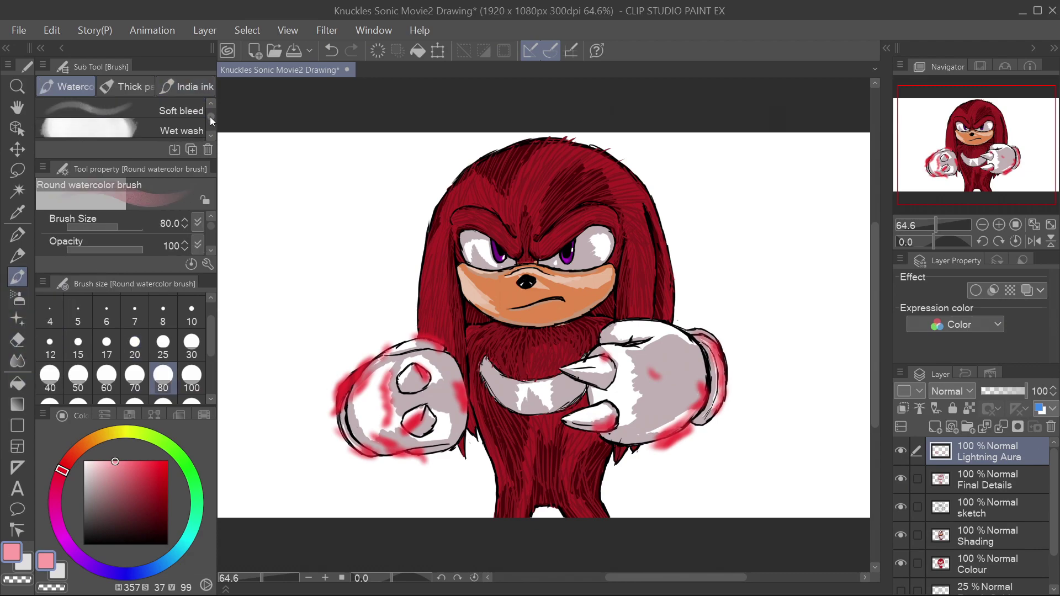
{"action": "left_click", "coordinate": [127, 86]}
{"action": "left_click", "coordinate": [192, 89]}
{"action": "scroll", "coordinate": [127, 121], "scroll_direction": "down", "scroll_amount": 5}
{"action": "left_click", "coordinate": [18, 234]}
{"action": "left_click_drag", "start_coordinate": [211, 117], "coordinate": [211, 124]}
{"action": "left_click", "coordinate": [171, 131]}
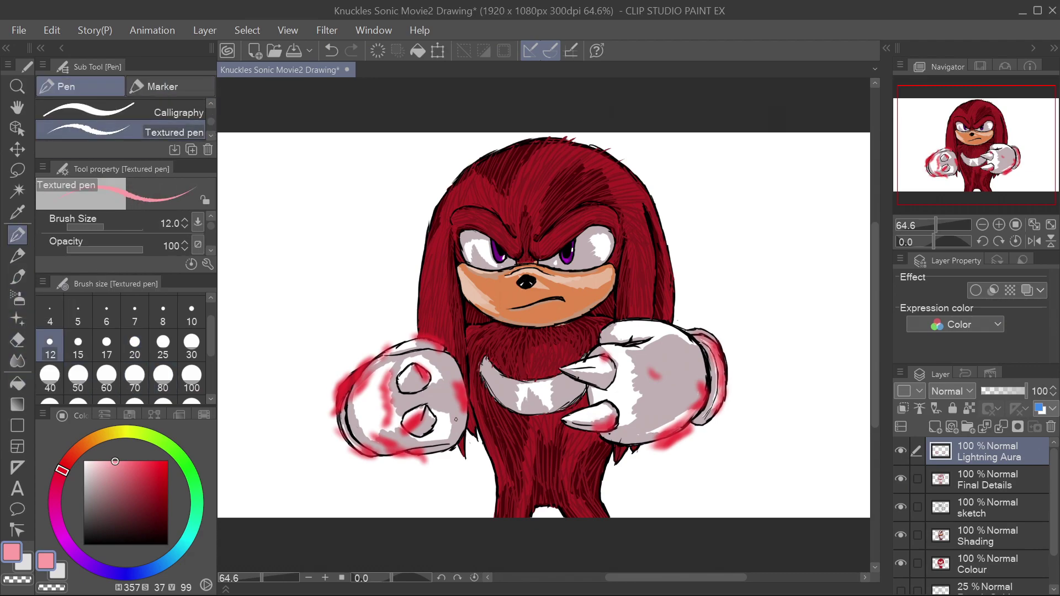
{"action": "left_click_drag", "start_coordinate": [460, 387], "coordinate": [465, 408]}
Try a pink Textured pen stroke along the right-hand glove's cuff at brush size 20
{"action": "left_click", "coordinate": [135, 347]}
{"action": "scroll", "coordinate": [714, 406], "scroll_direction": "up", "scroll_amount": 3}
{"action": "left_click_drag", "start_coordinate": [723, 414], "coordinate": [746, 313]}
{"action": "key", "text": "ctrl+z"}
Switch to the G-pen and draw pink bolt strokes inside the red glow on the right-hand glove's claw, back, lower edge and cuff
{"action": "left_click_drag", "start_coordinate": [211, 122], "coordinate": [211, 111]}
{"action": "left_click", "coordinate": [166, 109]}
{"action": "mouse_move", "coordinate": [677, 408]}
{"action": "left_mouse_down"}
{"action": "mouse_move", "coordinate": [694, 397]}
{"action": "mouse_move", "coordinate": [689, 360]}
{"action": "left_mouse_up"}
{"action": "scroll", "coordinate": [718, 387], "scroll_direction": "down", "scroll_amount": 4}
{"action": "scroll", "coordinate": [539, 267], "scroll_direction": "up", "scroll_amount": 2}
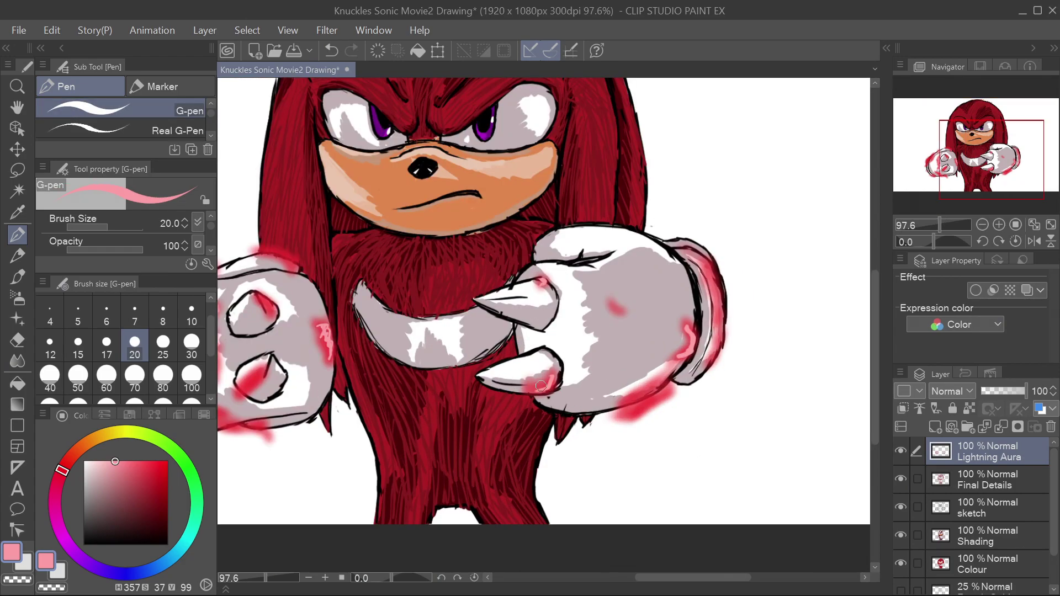
{"action": "left_click_drag", "start_coordinate": [613, 304], "coordinate": [619, 311]}
{"action": "left_click_drag", "start_coordinate": [671, 380], "coordinate": [628, 412]}
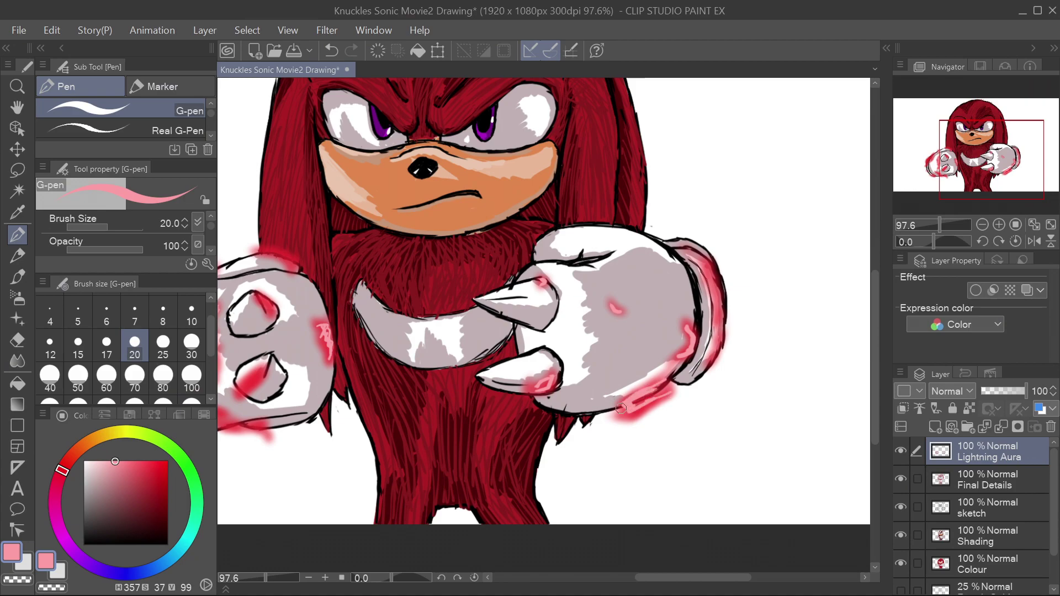
{"action": "left_click_drag", "start_coordinate": [716, 284], "coordinate": [719, 346]}
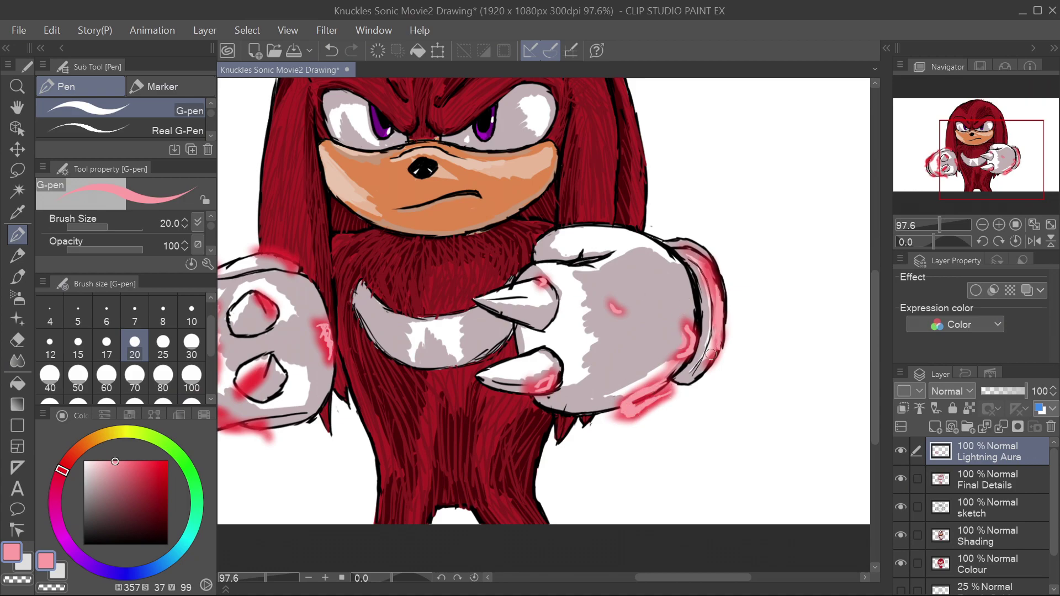
{"action": "left_click_drag", "start_coordinate": [717, 302], "coordinate": [686, 248]}
Draw pink bolt strokes inside the red glow along the left-hand glove's edges, rim and knuckle spikes
{"action": "left_click_drag", "start_coordinate": [725, 577], "coordinate": [686, 581]}
{"action": "mouse_move", "coordinate": [477, 375]}
{"action": "left_mouse_down"}
{"action": "mouse_move", "coordinate": [456, 387]}
{"action": "mouse_move", "coordinate": [446, 416]}
{"action": "left_mouse_up"}
{"action": "mouse_move", "coordinate": [428, 419]}
{"action": "left_mouse_down"}
{"action": "mouse_move", "coordinate": [469, 432]}
{"action": "mouse_move", "coordinate": [379, 418]}
{"action": "left_mouse_up"}
{"action": "left_click_drag", "start_coordinate": [491, 308], "coordinate": [488, 317]}
{"action": "left_click_drag", "start_coordinate": [475, 252], "coordinate": [509, 266]}
{"action": "left_click_drag", "start_coordinate": [391, 301], "coordinate": [353, 361]}
{"action": "mouse_move", "coordinate": [397, 326]}
{"action": "left_mouse_down"}
{"action": "mouse_move", "coordinate": [373, 345]}
{"action": "mouse_move", "coordinate": [399, 310]}
{"action": "left_mouse_up"}
{"action": "left_click_drag", "start_coordinate": [429, 351], "coordinate": [433, 309]}
{"action": "key", "text": "ctrl+0"}
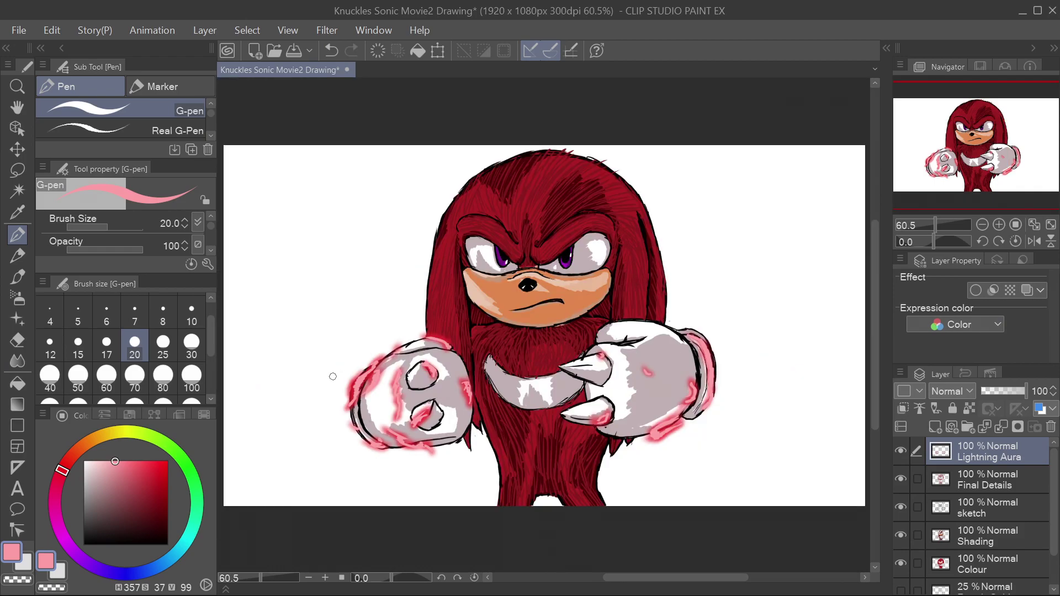
Sample the fur's red and adjust it to a lighter brownish red with hue 5, saturation 70 and value 65
{"action": "scroll", "coordinate": [552, 461], "scroll_direction": "up", "scroll_amount": 5}
{"action": "left_click", "coordinate": [583, 406], "text": "alt"}
{"action": "double_click", "coordinate": [11, 552]}
{"action": "left_click", "coordinate": [678, 342]}
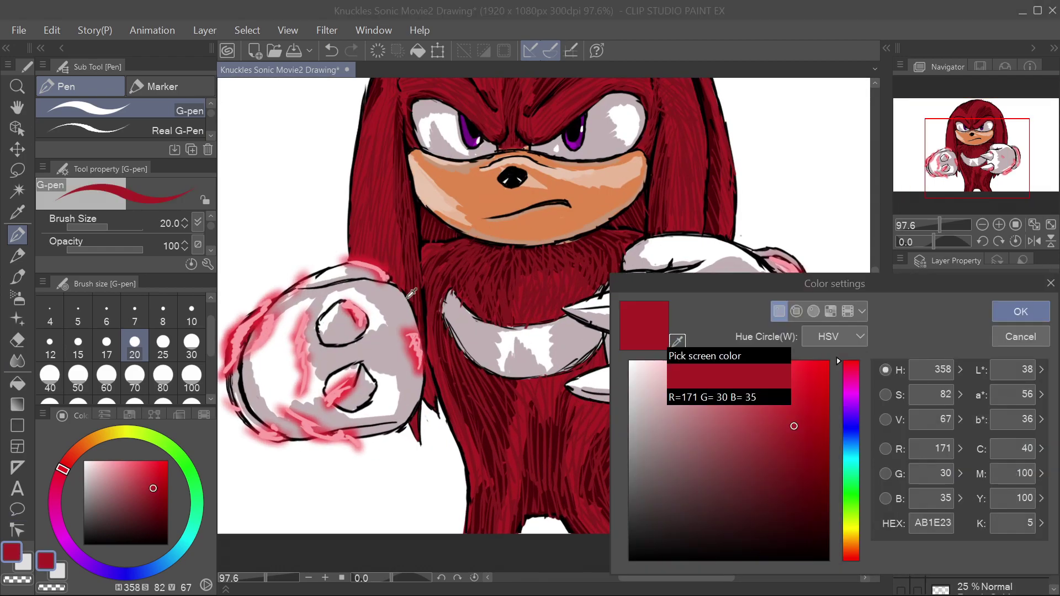
{"action": "left_click", "coordinate": [771, 441]}
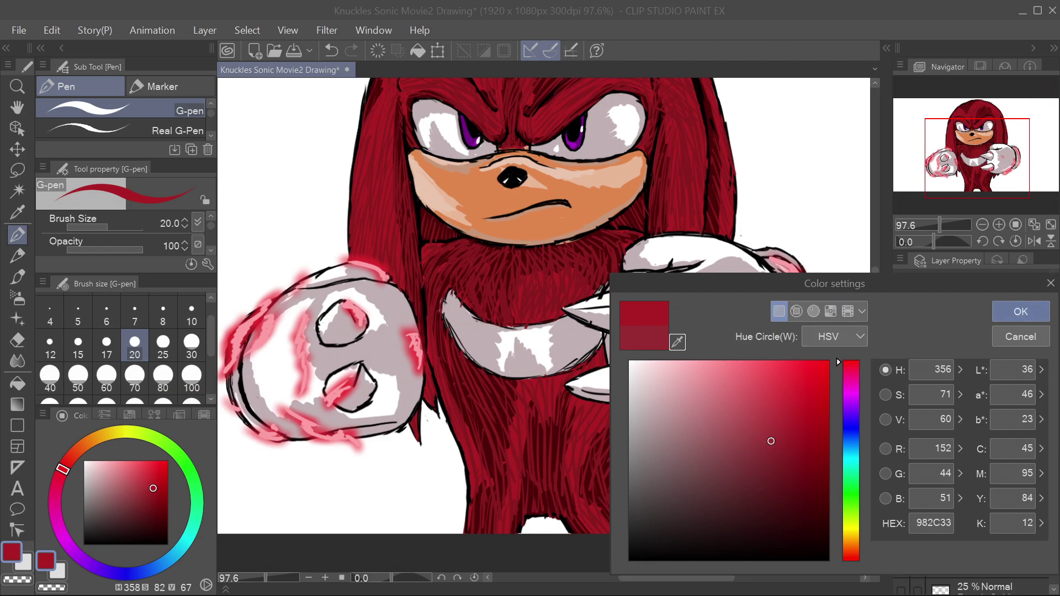
{"action": "left_click", "coordinate": [771, 430]}
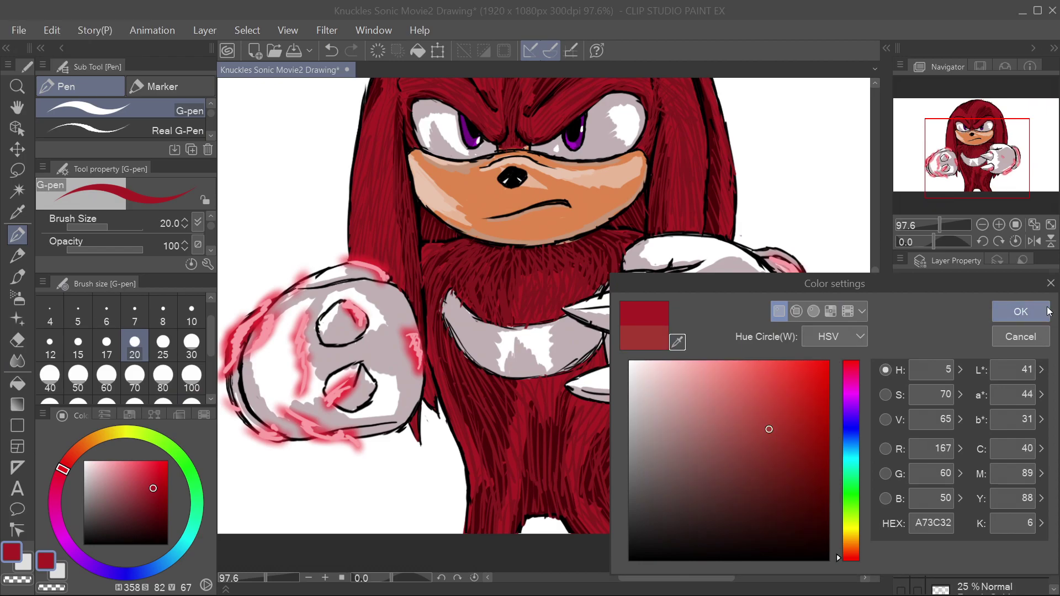
{"action": "left_click", "coordinate": [1021, 311]}
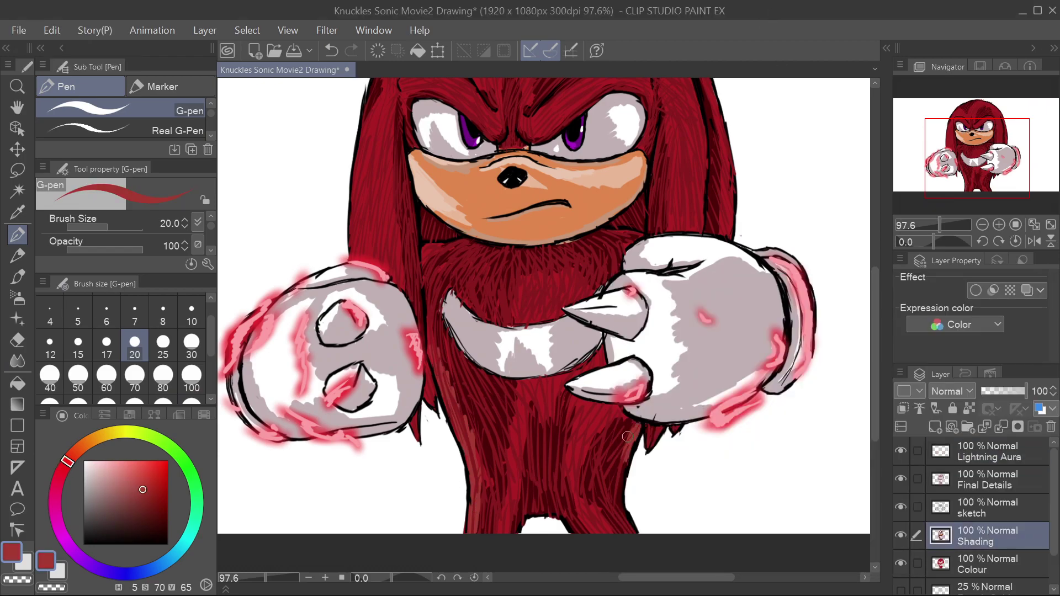
On the Shading layer, add brownish-red fur strokes along the sides of the torso and down the head spines
{"action": "left_click_drag", "start_coordinate": [633, 432], "coordinate": [622, 530]}
{"action": "scroll", "coordinate": [426, 373], "scroll_direction": "up", "scroll_amount": 4}
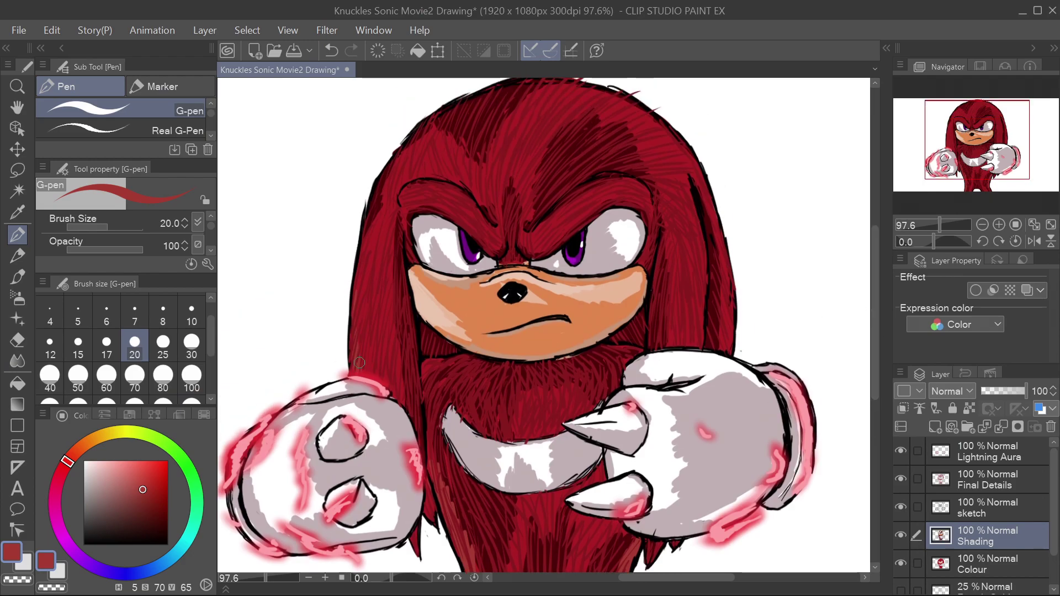
{"action": "mouse_move", "coordinate": [682, 171]}
{"action": "left_mouse_down"}
{"action": "mouse_move", "coordinate": [698, 343]}
{"action": "mouse_move", "coordinate": [723, 347]}
{"action": "mouse_move", "coordinate": [725, 258]}
{"action": "left_mouse_up"}
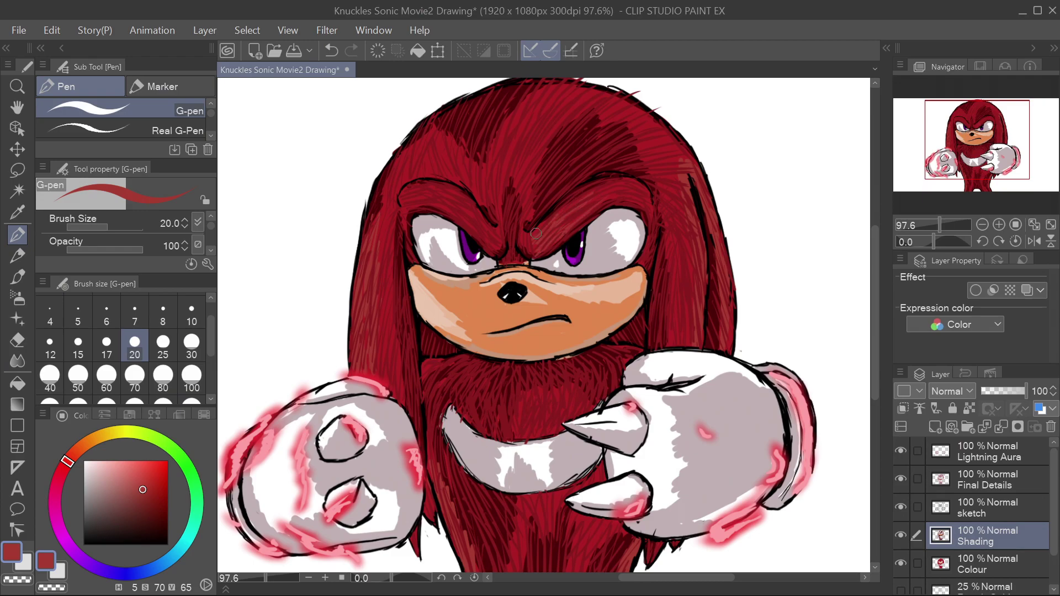
{"action": "left_click_drag", "start_coordinate": [658, 126], "coordinate": [677, 175]}
Add brownish-red fur strokes along the crown and forehead above the brows
{"action": "scroll", "coordinate": [655, 60], "scroll_direction": "up", "scroll_amount": 2}
{"action": "left_click_drag", "start_coordinate": [463, 179], "coordinate": [546, 159]}
{"action": "left_click_drag", "start_coordinate": [613, 174], "coordinate": [640, 182]}
{"action": "left_click_drag", "start_coordinate": [617, 169], "coordinate": [639, 179]}
{"action": "left_click_drag", "start_coordinate": [430, 195], "coordinate": [449, 185]}
{"action": "mouse_move", "coordinate": [476, 225]}
{"action": "left_mouse_down"}
{"action": "mouse_move", "coordinate": [496, 288]}
{"action": "mouse_move", "coordinate": [468, 250]}
{"action": "left_mouse_up"}
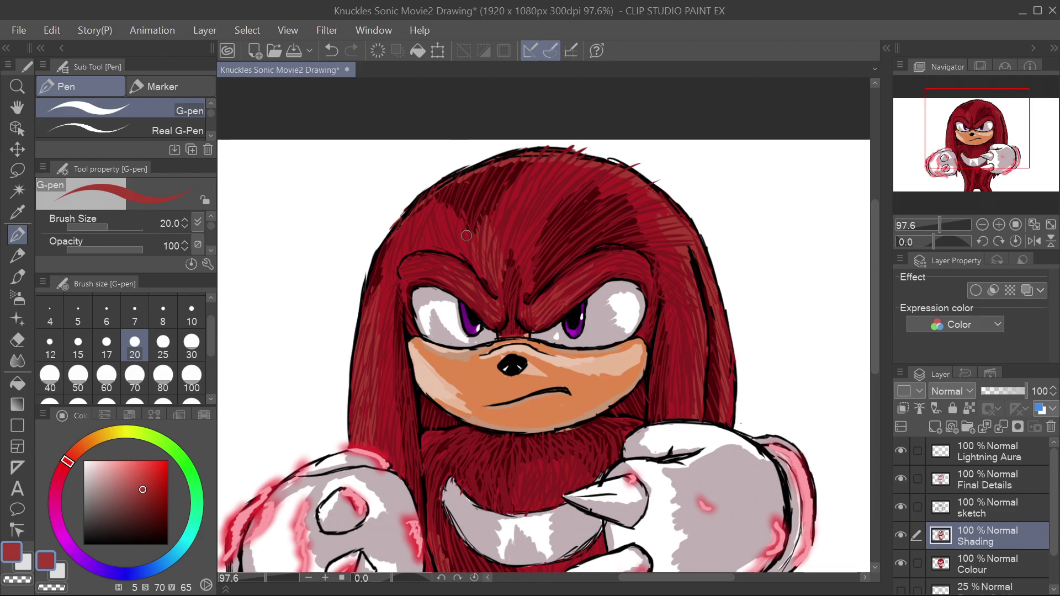
Compare the drawing with the Final Details layer hidden and lower that layer's opacity to 74%
{"action": "scroll", "coordinate": [546, 155], "scroll_direction": "down", "scroll_amount": 5}
{"action": "scroll", "coordinate": [607, 353], "scroll_direction": "up", "scroll_amount": 3}
{"action": "left_click", "coordinate": [904, 485]}
{"action": "left_click", "coordinate": [905, 486]}
{"action": "left_click", "coordinate": [1011, 394]}
{"action": "key", "text": "ctrl+z"}
{"action": "left_click", "coordinate": [985, 480]}
{"action": "left_click", "coordinate": [1012, 393]}
{"action": "left_click_drag", "start_coordinate": [1012, 393], "coordinate": [1002, 396]}
{"action": "left_click", "coordinate": [1015, 386]}
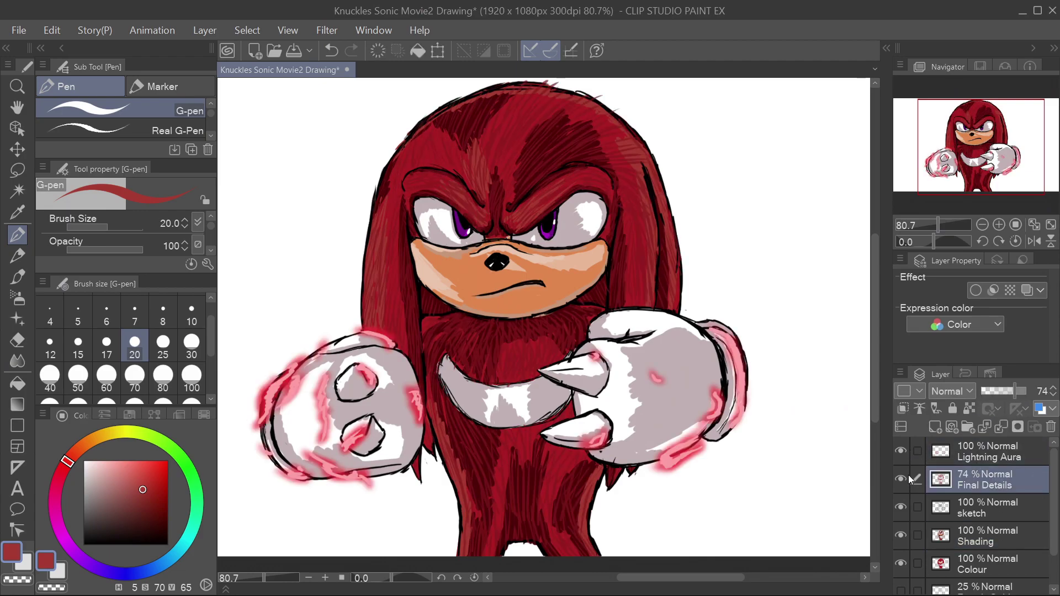
Choose white, return to the Lightning Aura layer and add fine size 5 highlights to the right-hand glove's wrist and back
{"action": "left_click_drag", "start_coordinate": [90, 467], "coordinate": [70, 439]}
{"action": "left_click", "coordinate": [1011, 457]}
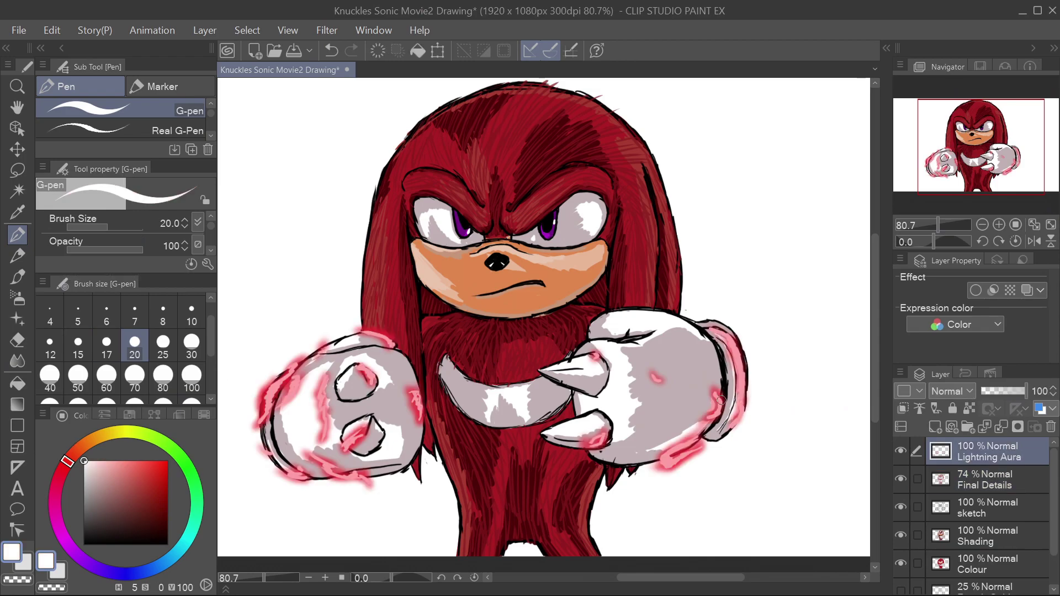
{"action": "left_click", "coordinate": [78, 316]}
{"action": "scroll", "coordinate": [741, 433], "scroll_direction": "up", "scroll_amount": 8}
{"action": "left_click_drag", "start_coordinate": [686, 399], "coordinate": [697, 371]}
{"action": "left_click_drag", "start_coordinate": [558, 315], "coordinate": [572, 327]}
Set the brush size to 10 and add white highlights along the pink bolts on the right-hand glove's lower edge and cuff
{"action": "left_click", "coordinate": [191, 315]}
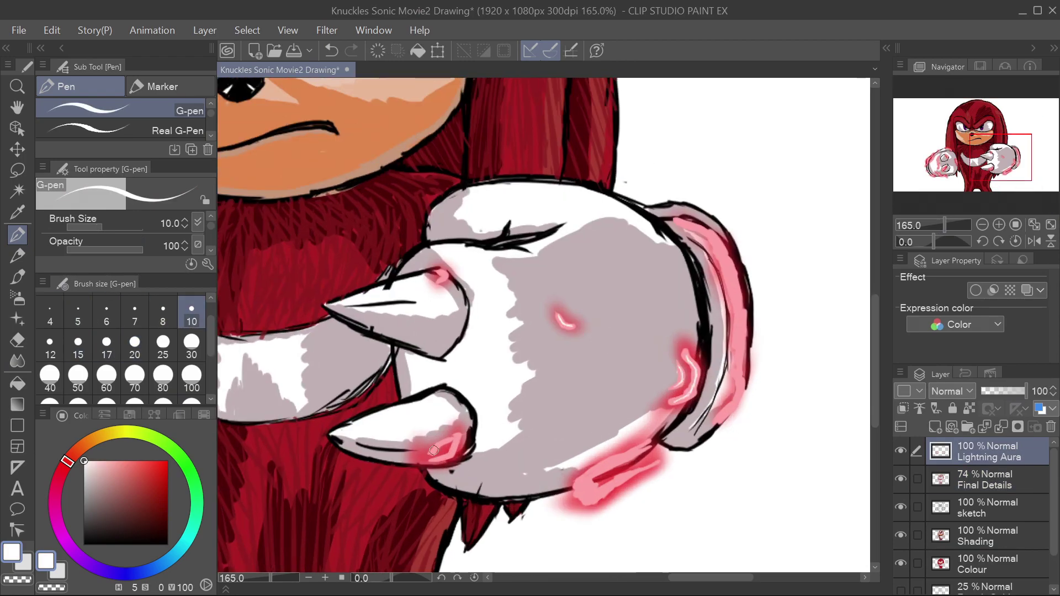
{"action": "left_click_drag", "start_coordinate": [581, 486], "coordinate": [640, 450]}
{"action": "mouse_move", "coordinate": [579, 483]}
{"action": "left_mouse_down"}
{"action": "mouse_move", "coordinate": [591, 498]}
{"action": "mouse_move", "coordinate": [636, 473]}
{"action": "left_mouse_up"}
{"action": "mouse_move", "coordinate": [719, 418]}
{"action": "left_mouse_down"}
{"action": "mouse_move", "coordinate": [743, 390]}
{"action": "mouse_move", "coordinate": [740, 326]}
{"action": "left_mouse_up"}
{"action": "mouse_move", "coordinate": [678, 222]}
{"action": "left_mouse_down"}
{"action": "mouse_move", "coordinate": [726, 251]}
{"action": "mouse_move", "coordinate": [741, 324]}
{"action": "left_mouse_up"}
{"action": "left_click_drag", "start_coordinate": [742, 317], "coordinate": [739, 359]}
Add white highlights to the pink bolts on the left-hand glove's upper rim, inner edge, knuckle spikes and middle
{"action": "left_click_drag", "start_coordinate": [716, 580], "coordinate": [640, 586]}
{"action": "left_click_drag", "start_coordinate": [536, 227], "coordinate": [592, 254]}
{"action": "left_click_drag", "start_coordinate": [634, 351], "coordinate": [652, 391]}
{"action": "left_click_drag", "start_coordinate": [528, 298], "coordinate": [553, 322]}
{"action": "left_click_drag", "start_coordinate": [522, 430], "coordinate": [494, 455]}
{"action": "mouse_move", "coordinate": [527, 440]}
{"action": "left_mouse_down"}
{"action": "mouse_move", "coordinate": [498, 467]}
{"action": "mouse_move", "coordinate": [448, 381]}
{"action": "mouse_move", "coordinate": [457, 326]}
{"action": "left_mouse_up"}
Add white highlights along the left-hand glove's lower and outer edges, and compare the drawing with the Lightning Aura layer hidden
{"action": "mouse_move", "coordinate": [429, 478]}
{"action": "left_mouse_down"}
{"action": "mouse_move", "coordinate": [470, 505]}
{"action": "mouse_move", "coordinate": [514, 514]}
{"action": "left_mouse_up"}
{"action": "left_click_drag", "start_coordinate": [325, 411], "coordinate": [397, 290]}
{"action": "left_click_drag", "start_coordinate": [361, 380], "coordinate": [401, 318]}
{"action": "left_click_drag", "start_coordinate": [375, 365], "coordinate": [393, 330]}
{"action": "mouse_move", "coordinate": [388, 516]}
{"action": "left_mouse_down"}
{"action": "mouse_move", "coordinate": [397, 508]}
{"action": "mouse_move", "coordinate": [415, 525]}
{"action": "left_mouse_up"}
{"action": "key", "text": "ctrl+0"}
{"action": "left_click", "coordinate": [899, 452]}
{"action": "left_click", "coordinate": [898, 452]}
{"action": "scroll", "coordinate": [720, 260], "scroll_direction": "up", "scroll_amount": 3}
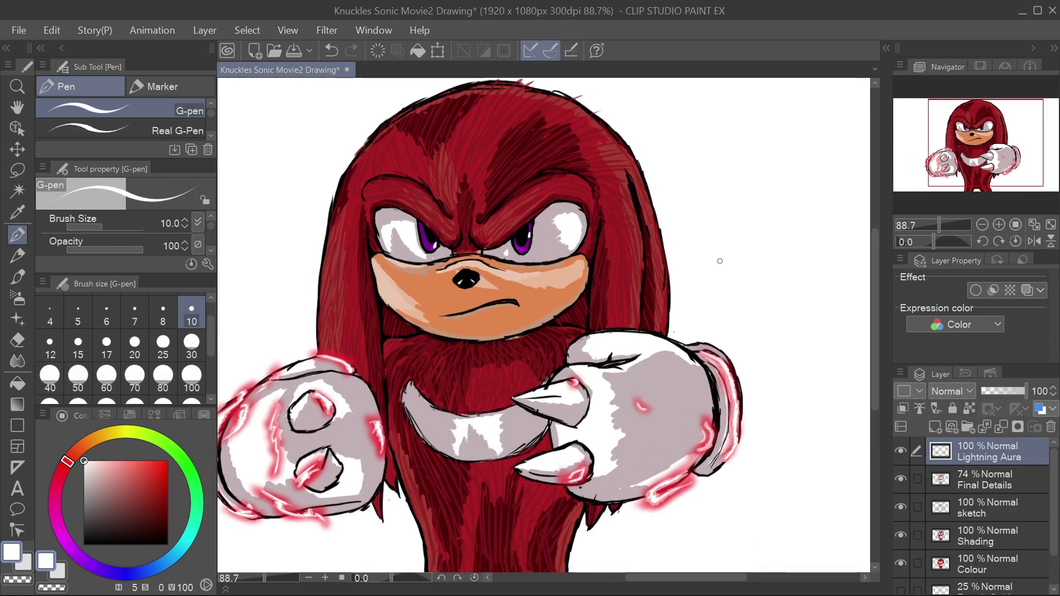
Sample purple from the right-hand iris and darken the left-hand eye's iris with a deep purple on the Shading layer
{"action": "scroll", "coordinate": [719, 260], "scroll_direction": "left", "scroll_amount": 2}
{"action": "scroll", "coordinate": [572, 226], "scroll_direction": "up", "scroll_amount": 5}
{"action": "left_click", "coordinate": [563, 276], "text": "alt"}
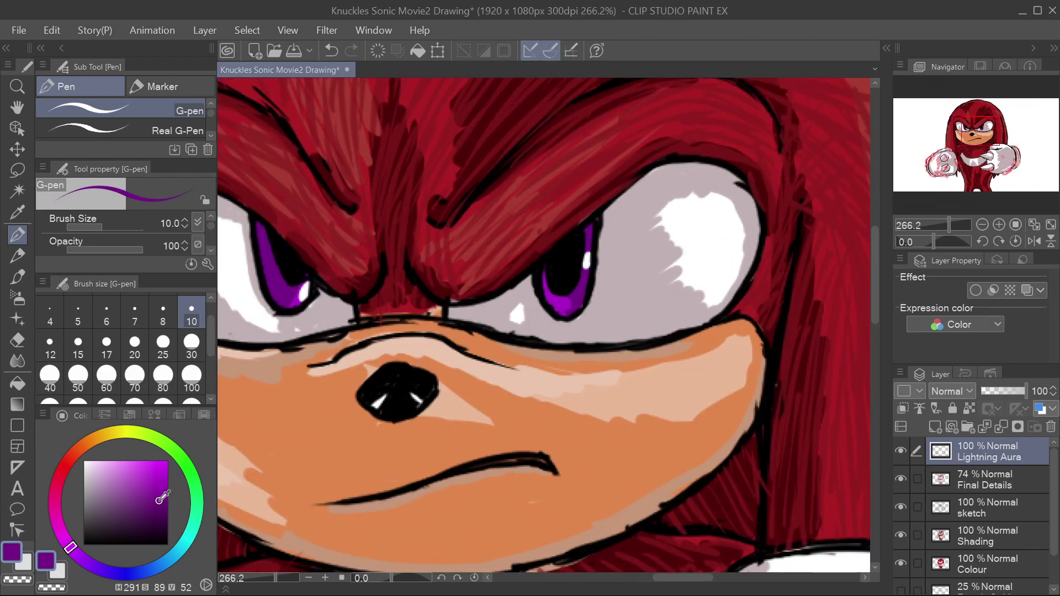
{"action": "left_click", "coordinate": [988, 535]}
{"action": "left_click", "coordinate": [572, 306], "text": "alt"}
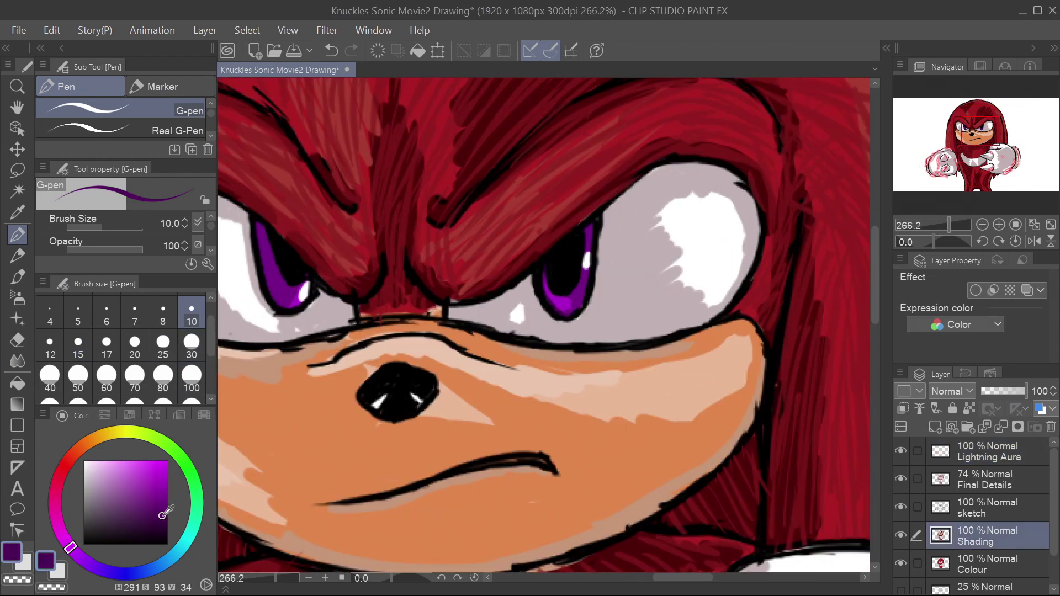
{"action": "left_click_drag", "start_coordinate": [280, 300], "coordinate": [261, 225]}
{"action": "left_click_drag", "start_coordinate": [265, 226], "coordinate": [283, 302]}
{"action": "key", "text": "ctrl+0"}
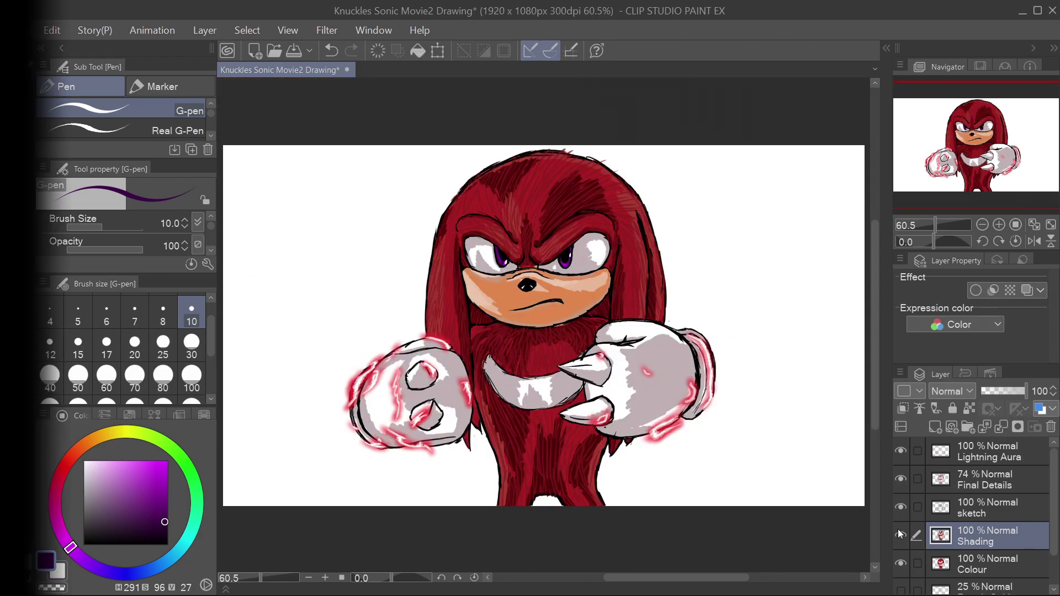